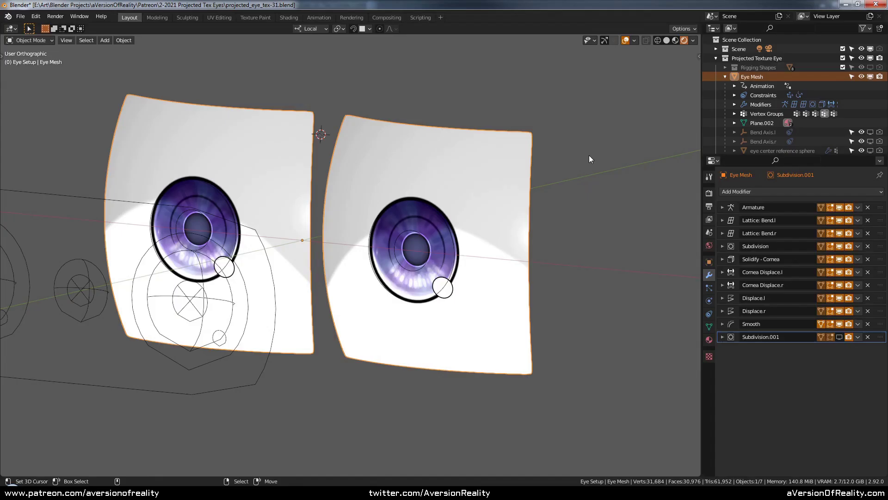
# Examine the finished eye mesh's curvature, wireframe and irises from several angles, including its Solidify - Cornea modifier
pyautogui.moveTo(590, 155); pyautogui.dragTo(498, 141, button='middle')
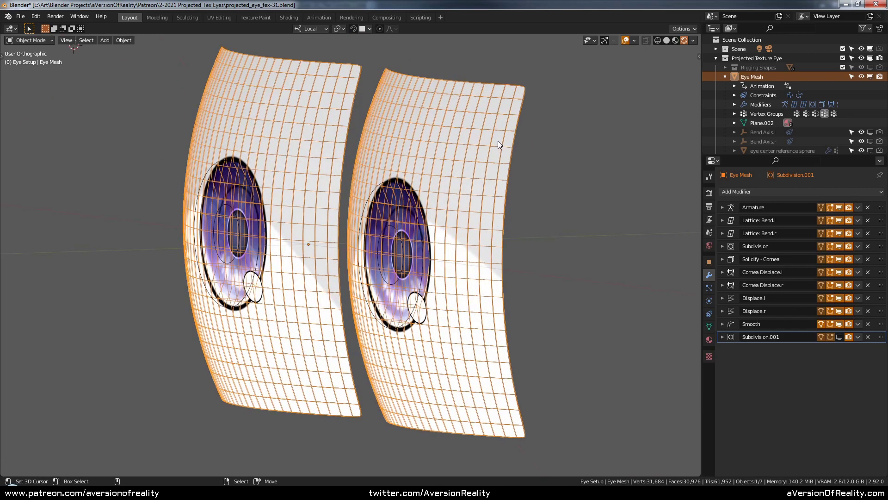
pyautogui.scroll(2, 498, 140)
pyautogui.moveTo(490, 182); pyautogui.dragTo(507, 224, button='middle')
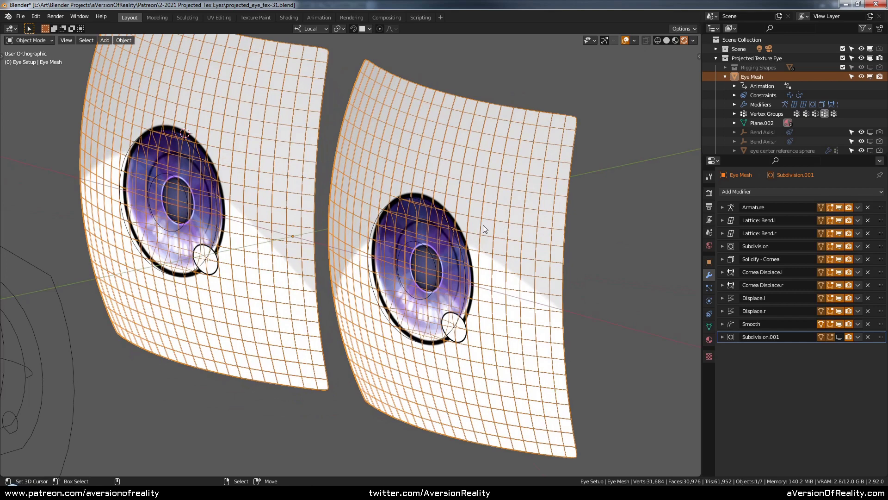
pyautogui.scroll(-2, 423, 225)
pyautogui.moveTo(517, 157); pyautogui.dragTo(526, 153, button='middle')
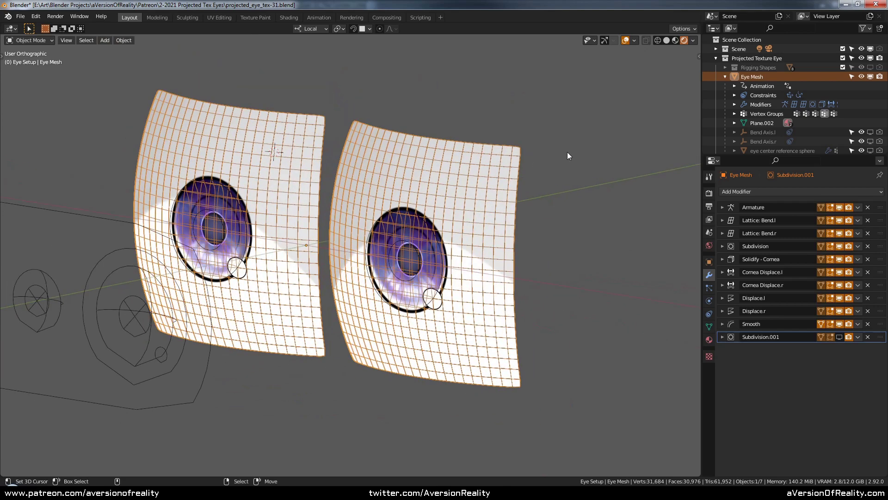
pyautogui.moveTo(567, 151); pyautogui.dragTo(359, 200, button='middle')
pyautogui.scroll(3, 359, 200)
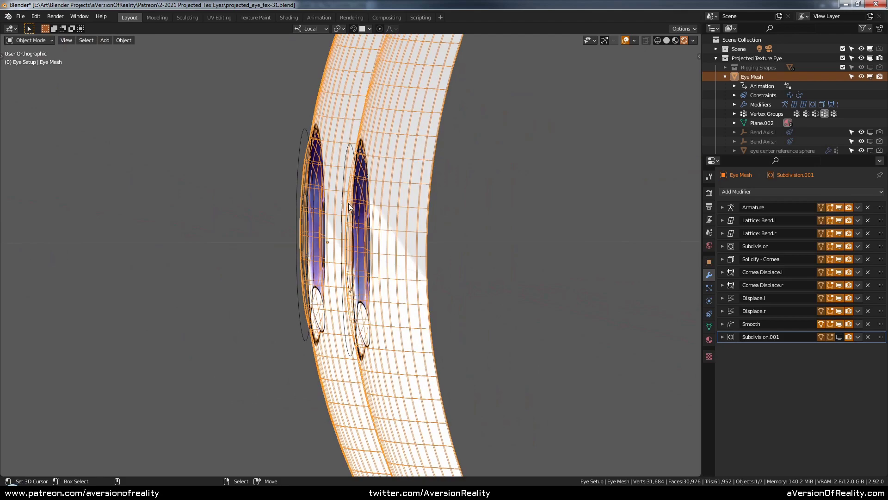
pyautogui.moveTo(359, 206); pyautogui.dragTo(399, 283, button='middle')
pyautogui.scroll(4, 486, 195)
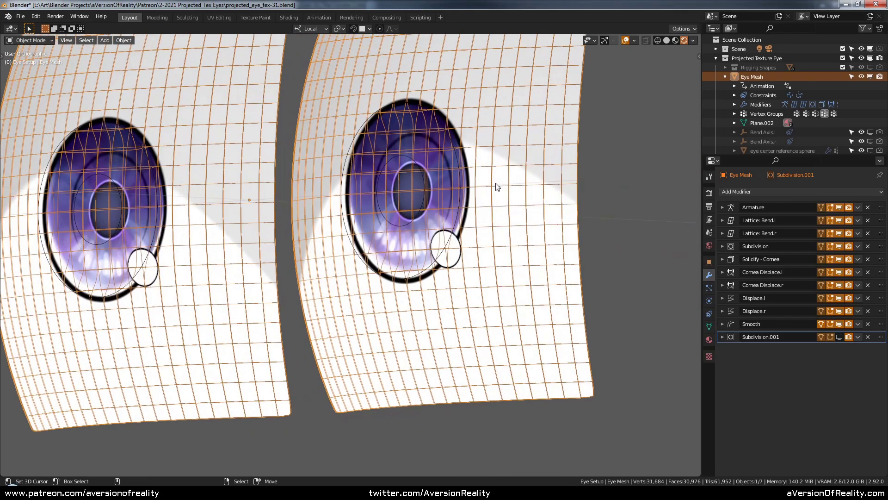
pyautogui.scroll(-2, 470, 203)
pyautogui.moveTo(469, 203); pyautogui.dragTo(562, 160, button='middle')
pyautogui.scroll(1, 567, 162)
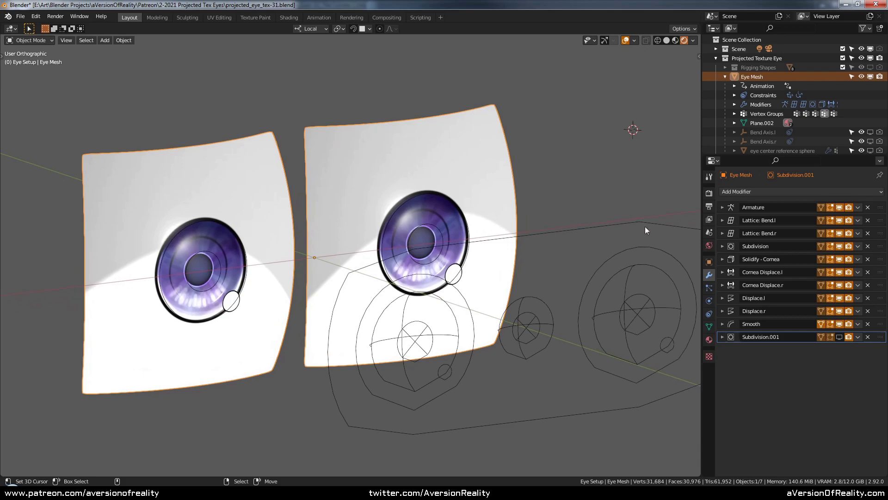
pyautogui.click(722, 259)
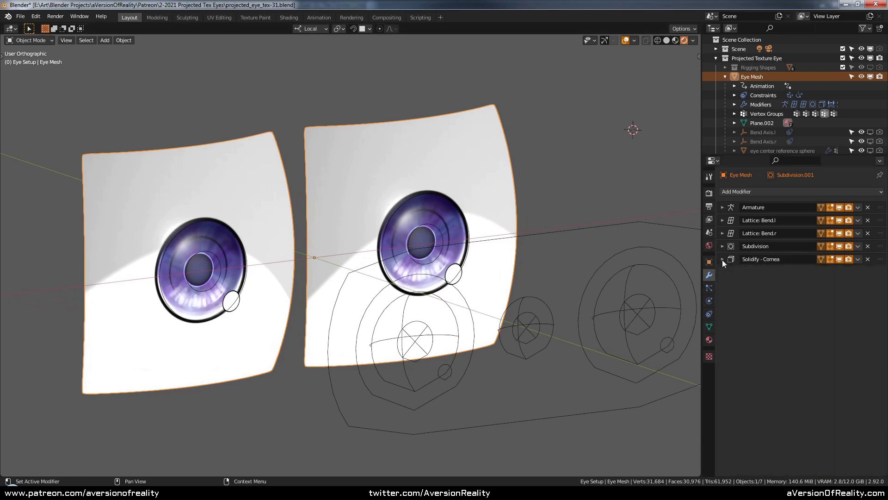
pyautogui.click(722, 260)
pyautogui.moveTo(663, 238); pyautogui.dragTo(560, 184, button='middle')
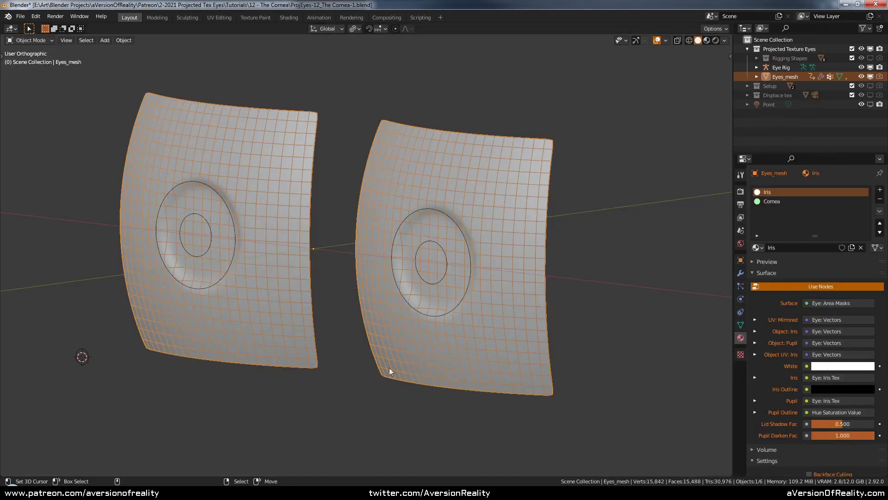
# Preview the textured eye meshes in rendered shading
pyautogui.press('z')
pyautogui.click(493, 224)
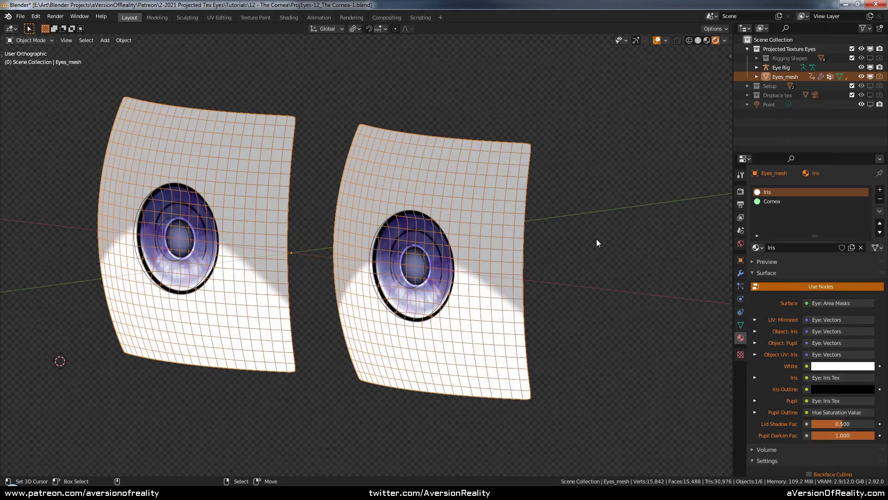
pyautogui.moveTo(589, 221)
pyautogui.mouseDown(button='middle')
pyautogui.moveTo(602, 210)
pyautogui.moveTo(464, 233)
pyautogui.moveTo(553, 203)
pyautogui.moveTo(469, 241)
pyautogui.moveTo(620, 215)
pyautogui.mouseUp(button='middle')
# Add a Solidify modifier to Eyes_mesh, shown in solid shading, and save the file
pyautogui.click(741, 273)
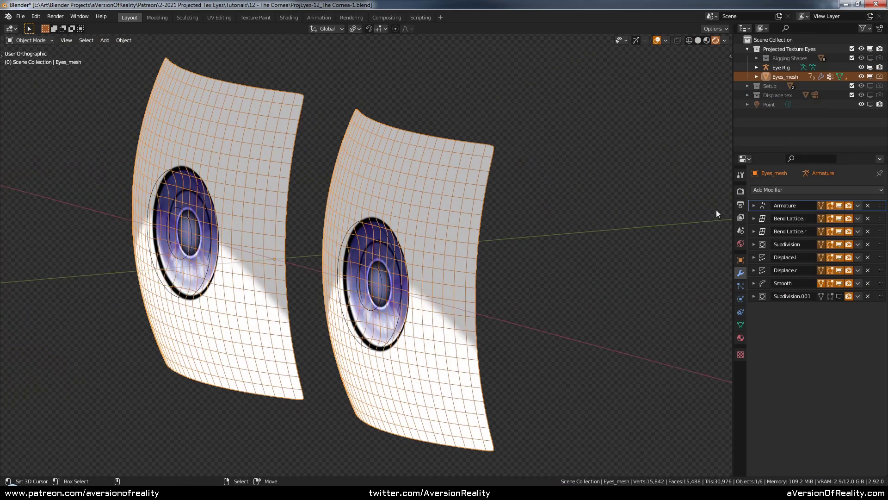
pyautogui.click(804, 190)
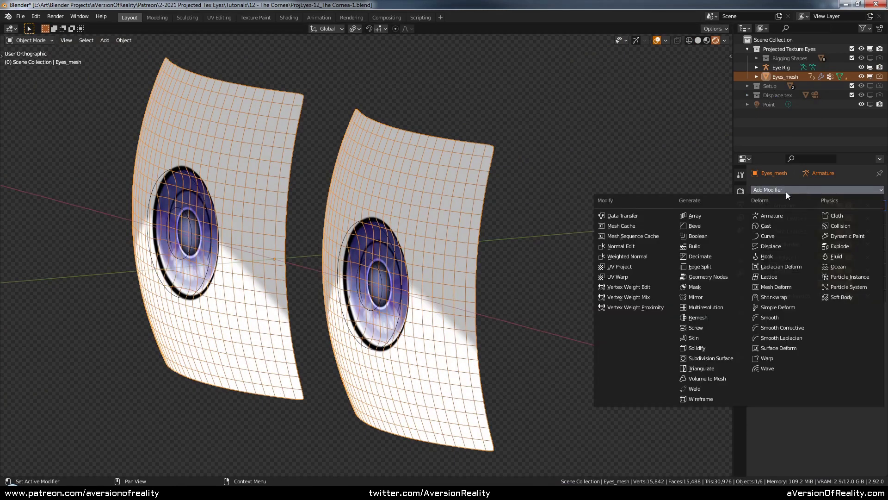
pyautogui.click(714, 349)
pyautogui.press('z')
pyautogui.click(665, 271)
pyautogui.hotkey('ctrl', 's')
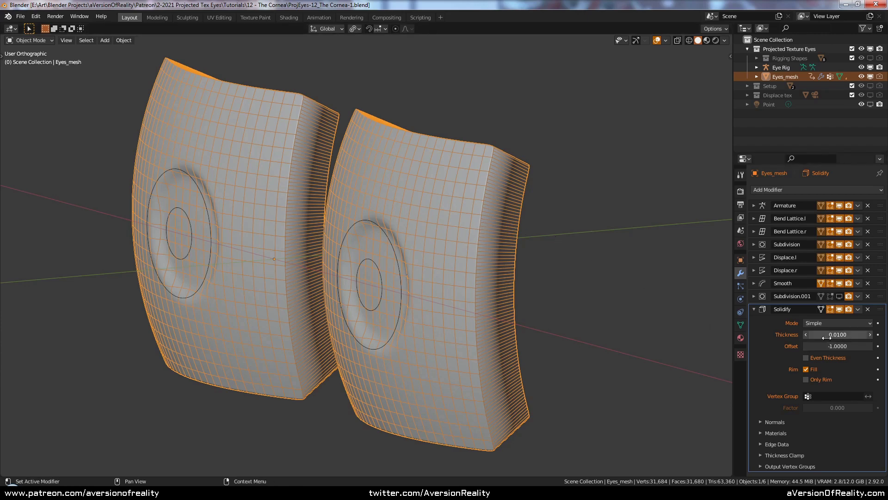
# Set the Solidify modifier's offset to 1 and turn off its rim fill
pyautogui.click(820, 349)
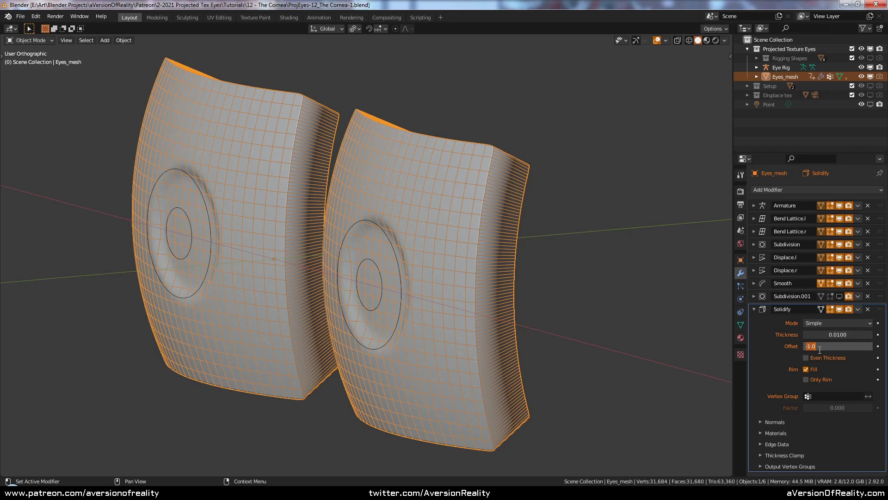
pyautogui.write('1')
pyautogui.press('Return')
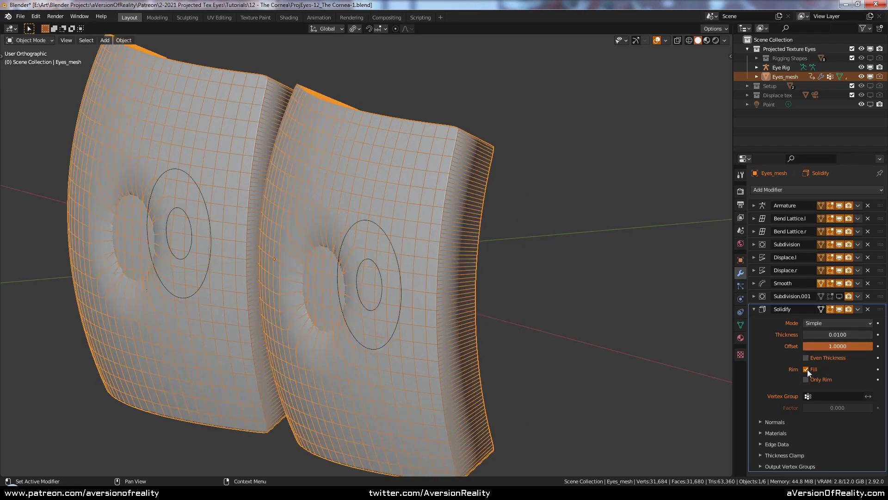
pyautogui.click(807, 370)
pyautogui.moveTo(475, 230); pyautogui.dragTo(530, 231, button='middle')
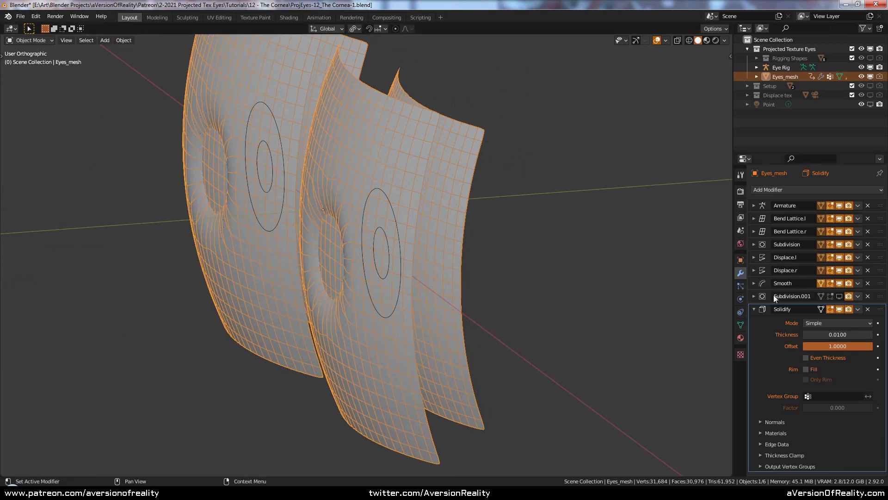
pyautogui.moveTo(403, 218); pyautogui.dragTo(432, 212, button='middle')
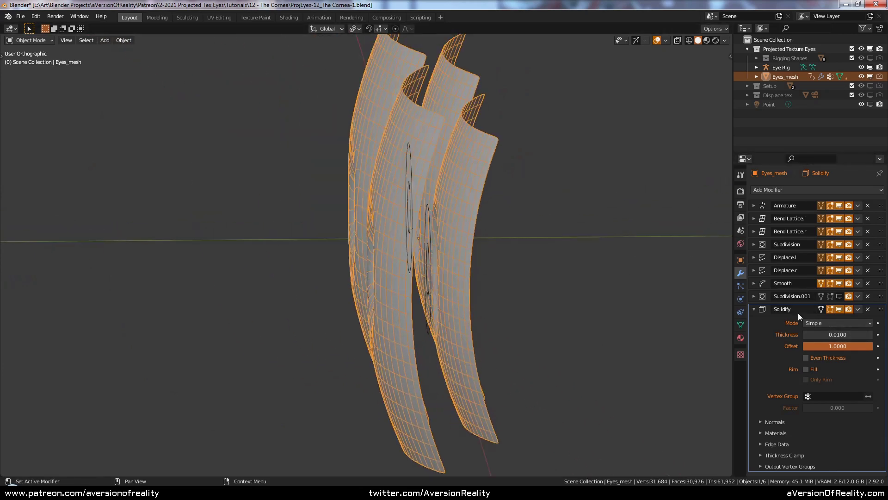
# Move the Solidify modifier directly below Subdivision, ahead of Displace.l, and set its thickness to 0.0001
pyautogui.moveTo(880, 311); pyautogui.dragTo(883, 257)
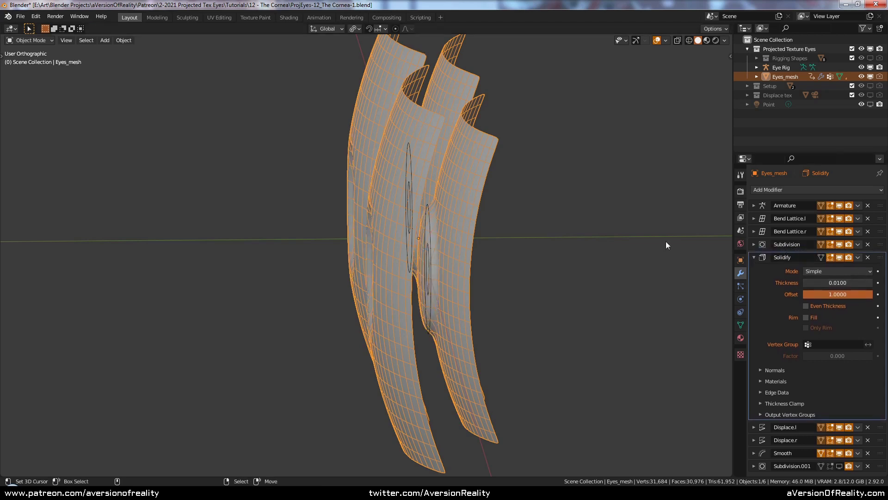
pyautogui.moveTo(665, 241); pyautogui.dragTo(612, 242, button='middle')
pyautogui.click(814, 283)
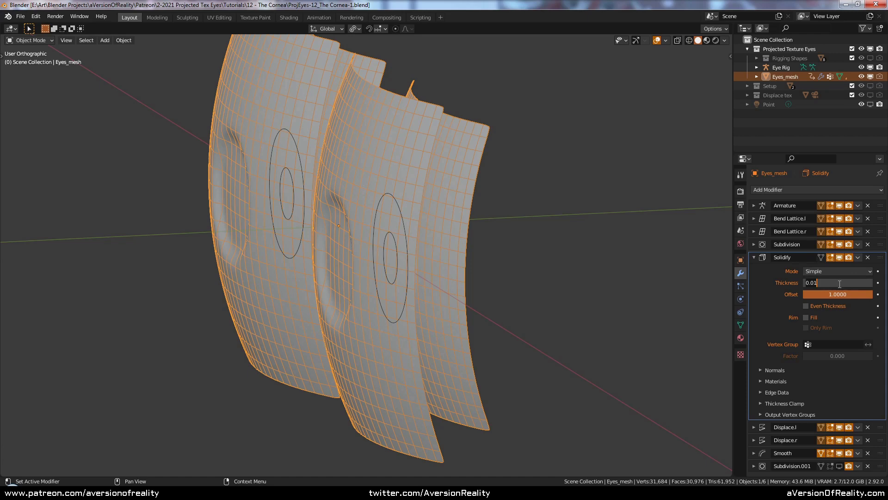
pyautogui.write('0.0')
pyautogui.write('00')
pyautogui.press('Return')
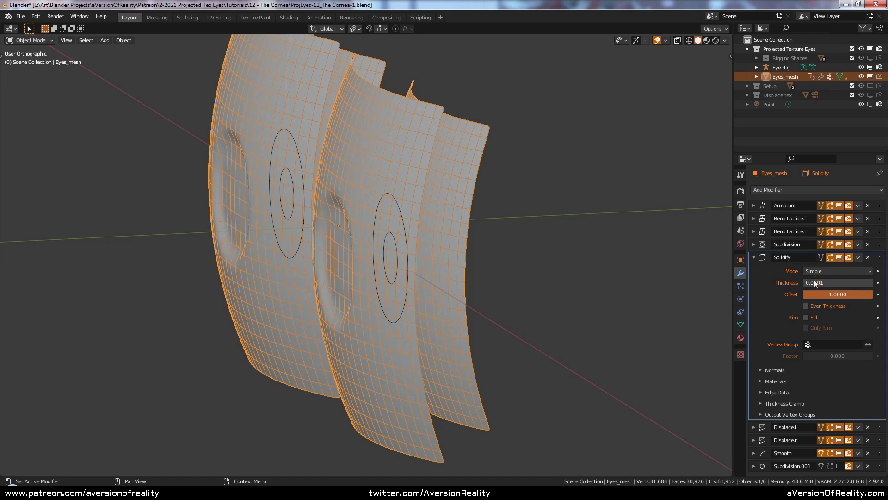
# Inspect the thin solidified layer around the iris recesses and bulges, close up and from the side
pyautogui.scroll(2, 575, 248)
pyautogui.moveTo(592, 246); pyautogui.dragTo(481, 246, button='middle')
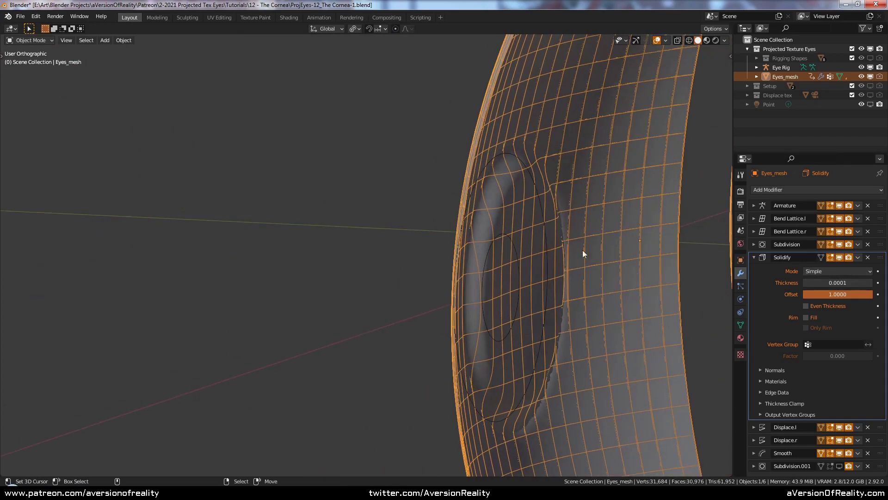
pyautogui.moveTo(582, 250); pyautogui.dragTo(385, 204, button='middle')
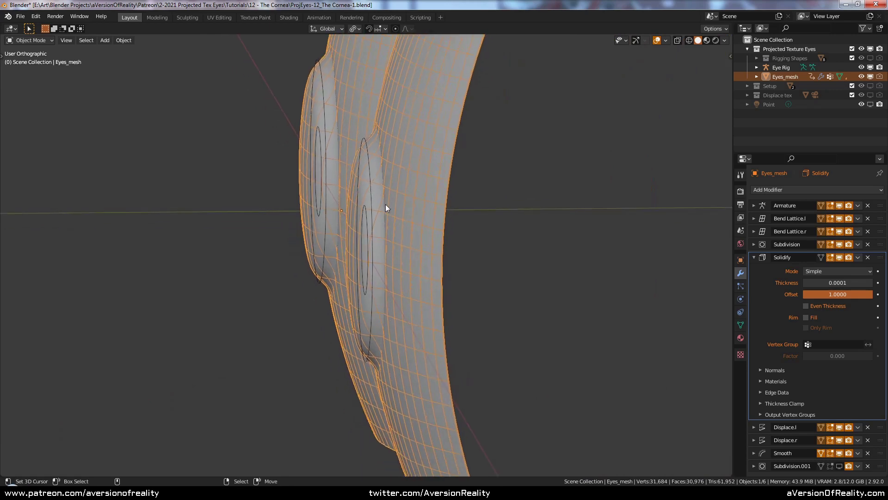
pyautogui.moveTo(367, 245); pyautogui.dragTo(471, 215, button='middle')
pyautogui.scroll(15, 470, 212)
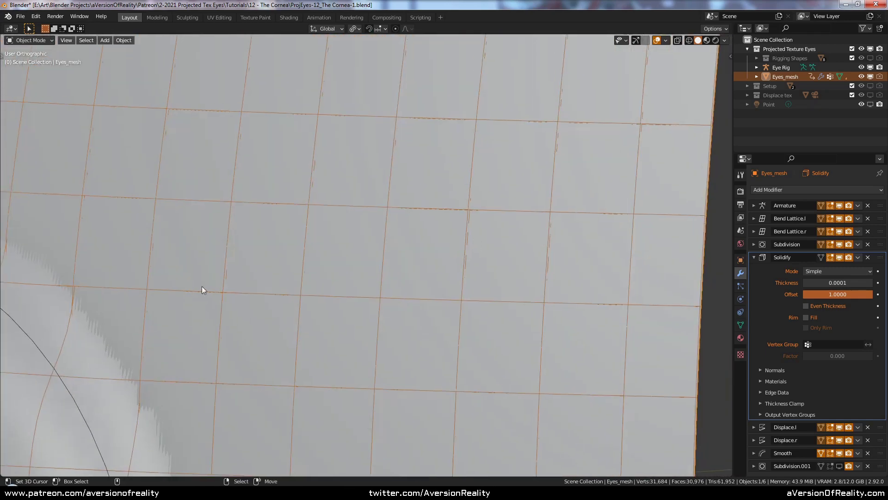
pyautogui.moveTo(201, 287); pyautogui.dragTo(321, 244, button='middle')
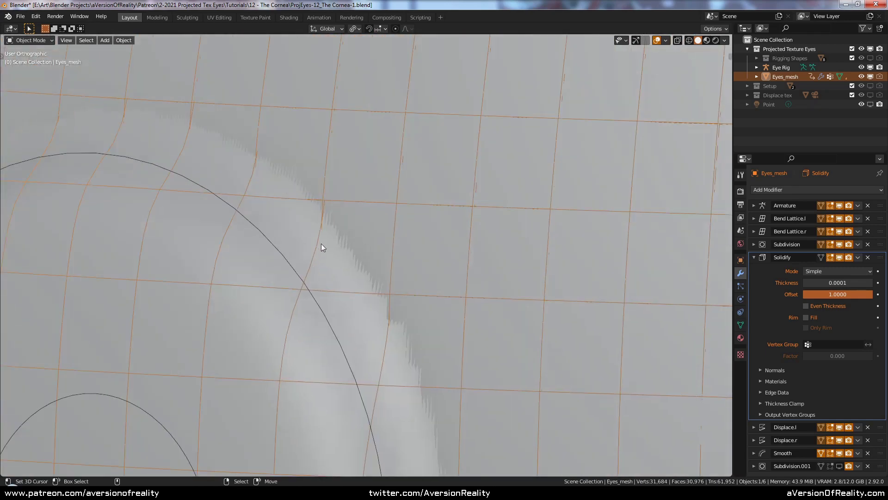
pyautogui.scroll(-3, 329, 215)
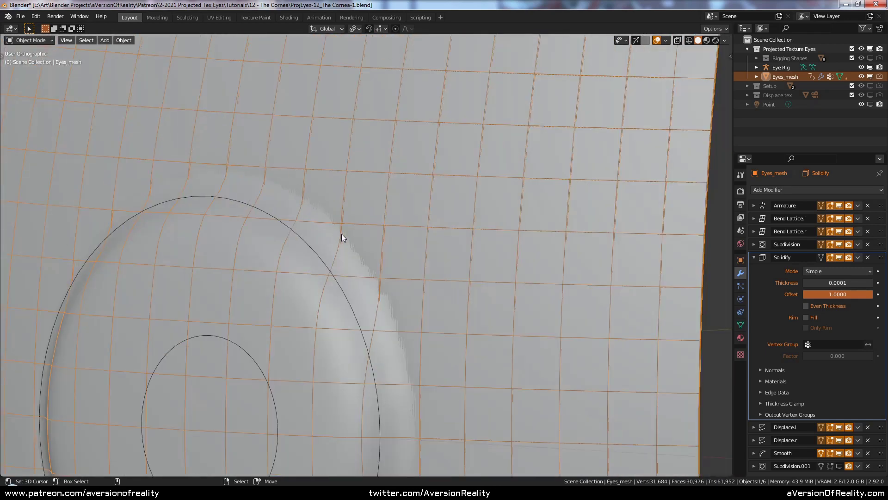
pyautogui.scroll(-4, 343, 221)
pyautogui.moveTo(371, 221); pyautogui.dragTo(383, 223, button='middle')
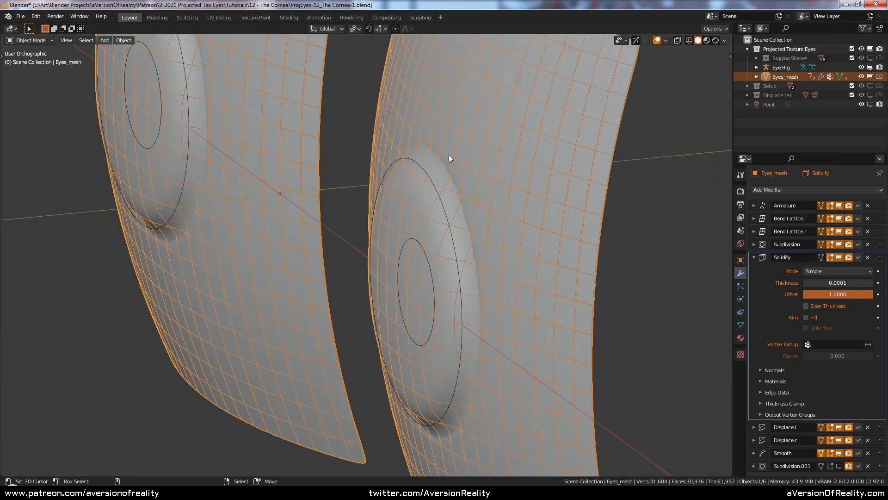
pyautogui.scroll(-3, 448, 154)
pyautogui.moveTo(449, 155); pyautogui.dragTo(388, 193, button='middle')
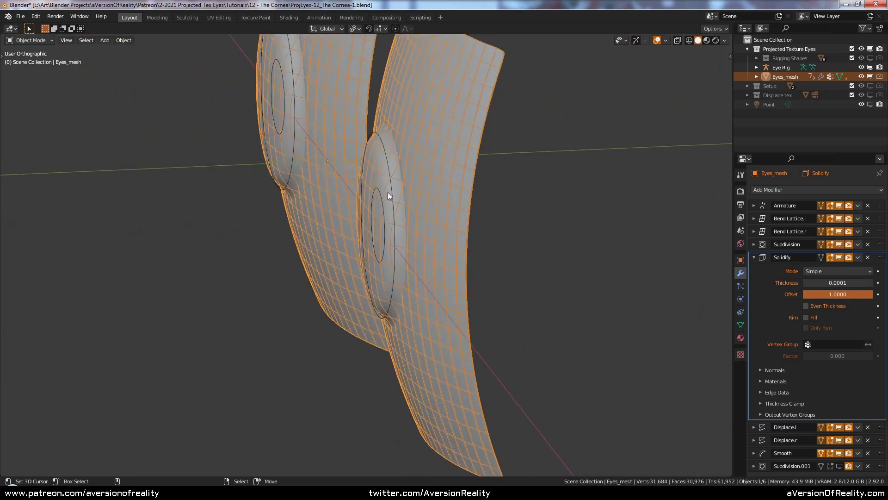
pyautogui.moveTo(461, 213); pyautogui.dragTo(500, 251, button='middle')
pyautogui.scroll(5, 499, 252)
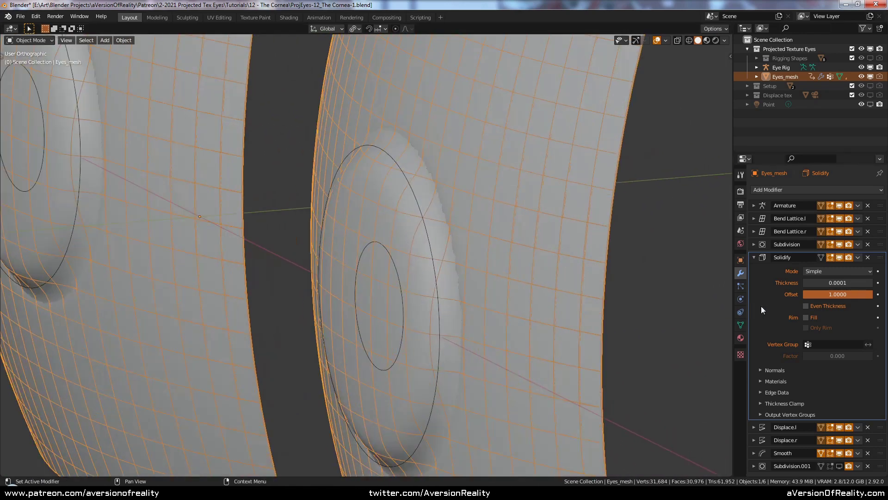
# Expand the Solidify modifier's material and normals settings and enable Flip for the normals
pyautogui.click(760, 381)
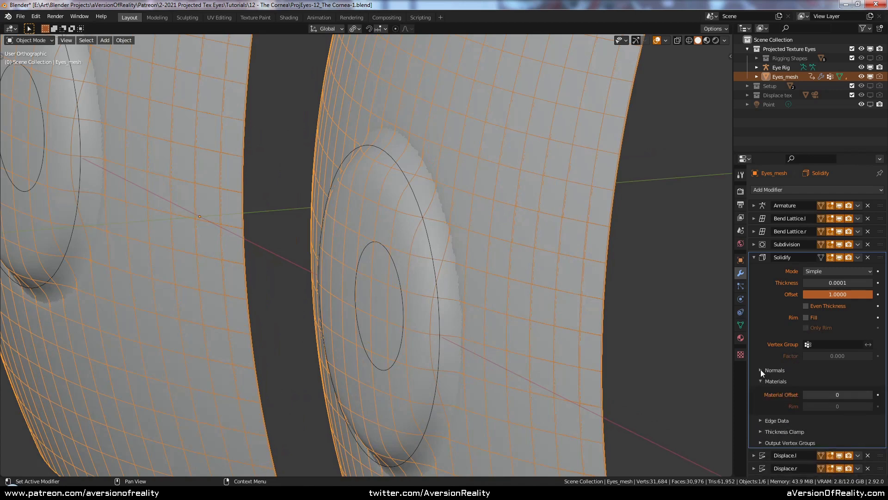
pyautogui.click(773, 370)
pyautogui.click(806, 384)
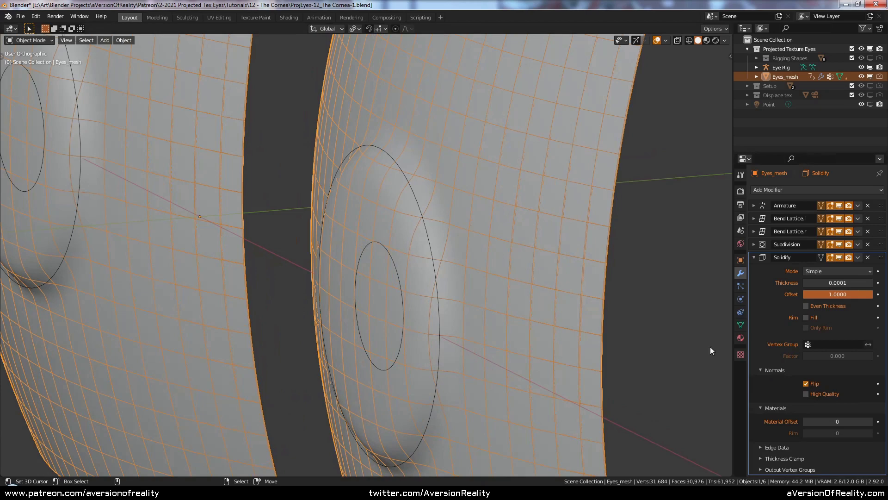
pyautogui.scroll(-4, 461, 191)
pyautogui.moveTo(467, 210); pyautogui.dragTo(474, 217, button='middle')
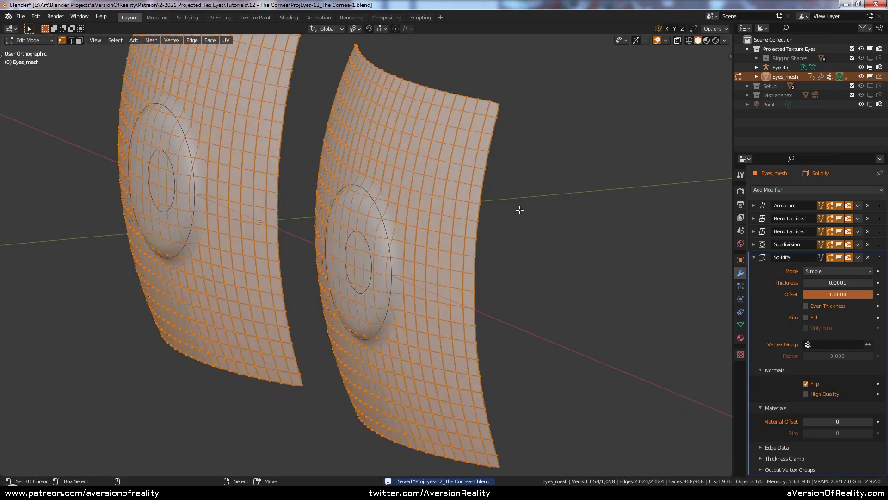
# Add a vertex group named "cornea" to the eyes mesh in Edit Mode
pyautogui.press('Tab')
pyautogui.click(741, 326)
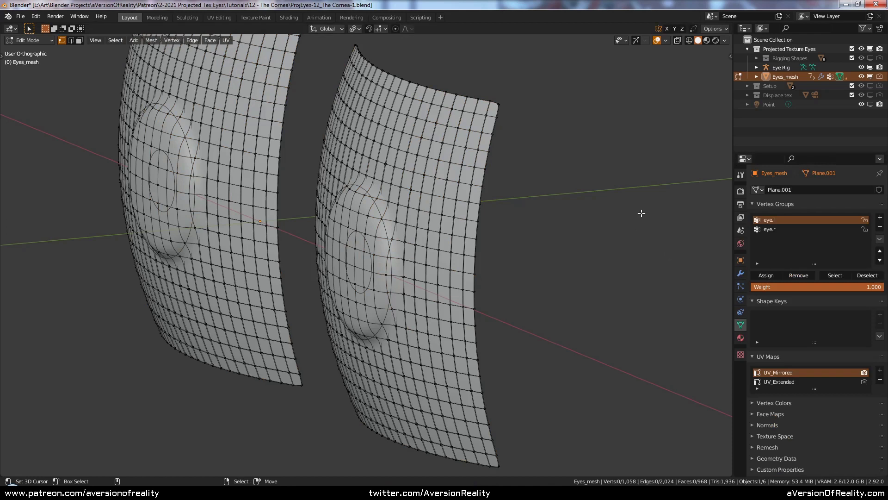
pyautogui.click(881, 218)
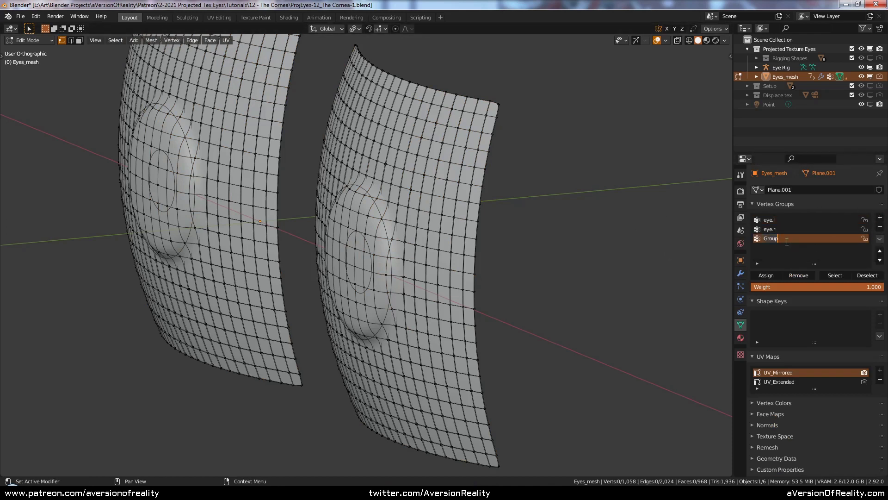
pyautogui.write('cornea')
# Assign the cornea vertex group as the Solidify modifier's Shell output vertex group
pyautogui.click(741, 273)
pyautogui.scroll(-2, 782, 320)
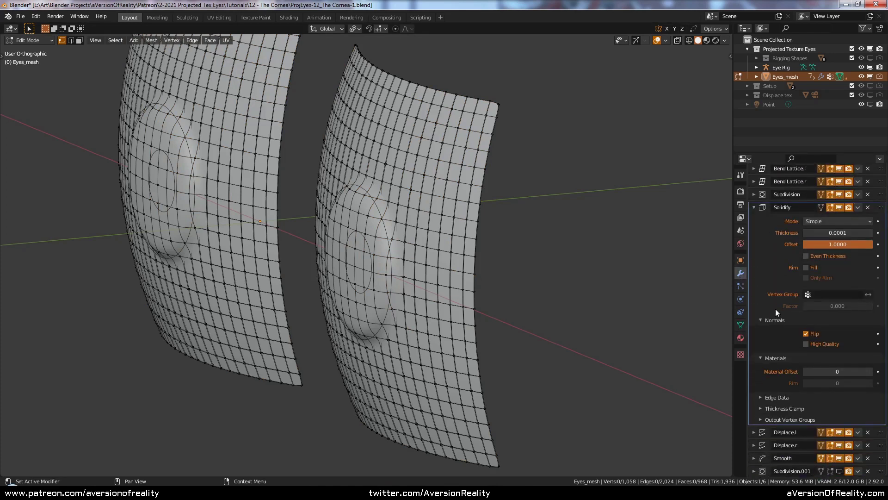
pyautogui.click(761, 420)
pyautogui.click(832, 404)
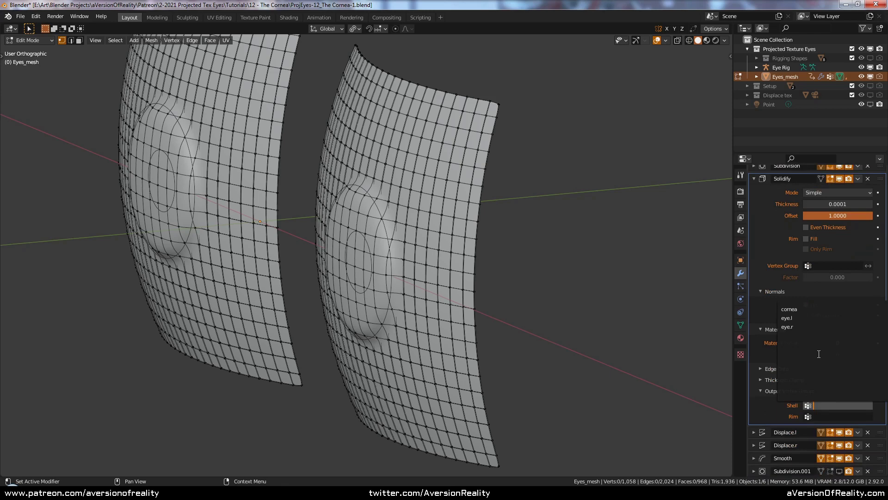
pyautogui.click(790, 309)
pyautogui.moveTo(609, 253); pyautogui.dragTo(601, 253, button='middle')
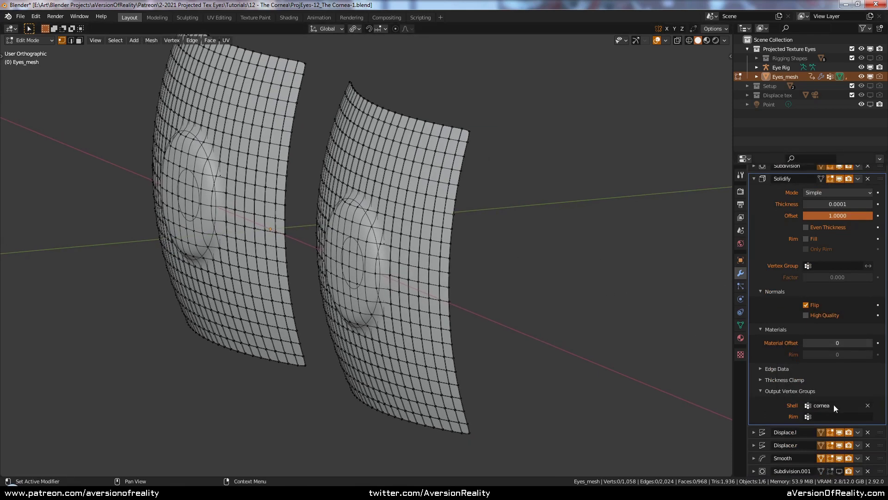
# Set the Solidify modifier's Material Offset to 1, return to Object Mode and collapse the modifier's settings
pyautogui.keyDown('shift'); pyautogui.moveTo(627, 245); pyautogui.dragTo(622, 251, button='middle'); pyautogui.keyUp('shift')
pyautogui.scroll(2, 788, 314)
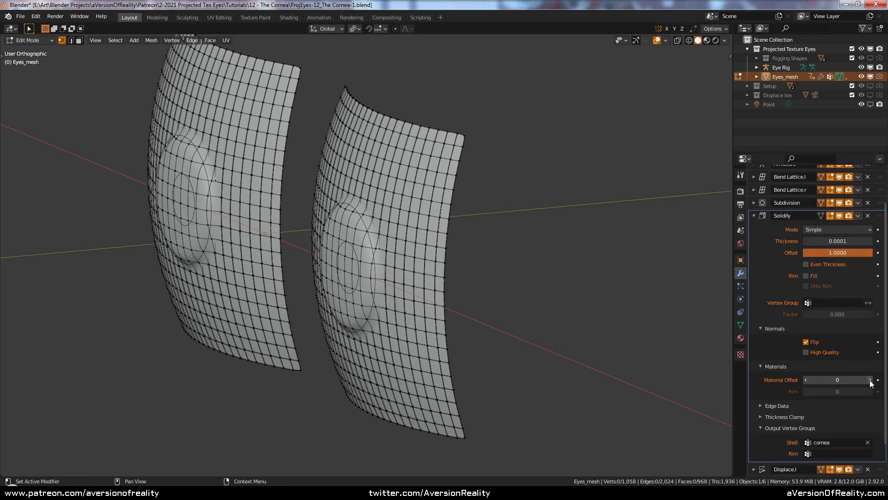
pyautogui.press('Tab')
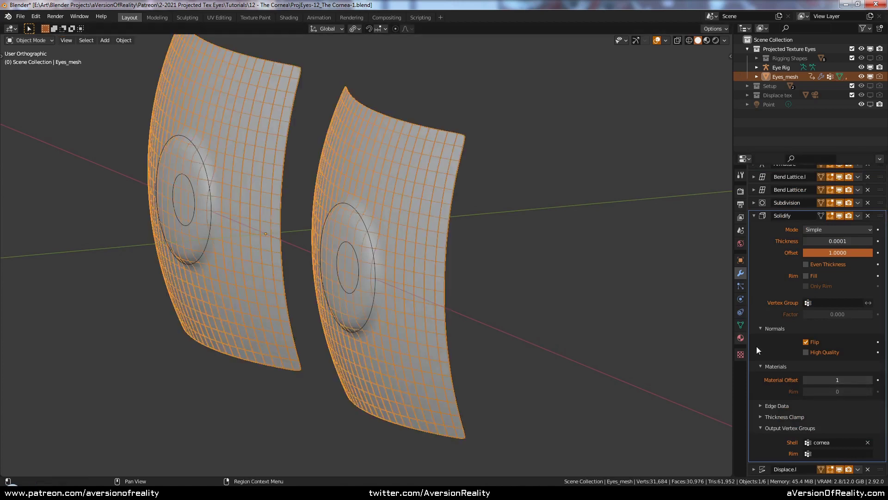
pyautogui.click(741, 338)
pyautogui.scroll(3, 776, 218)
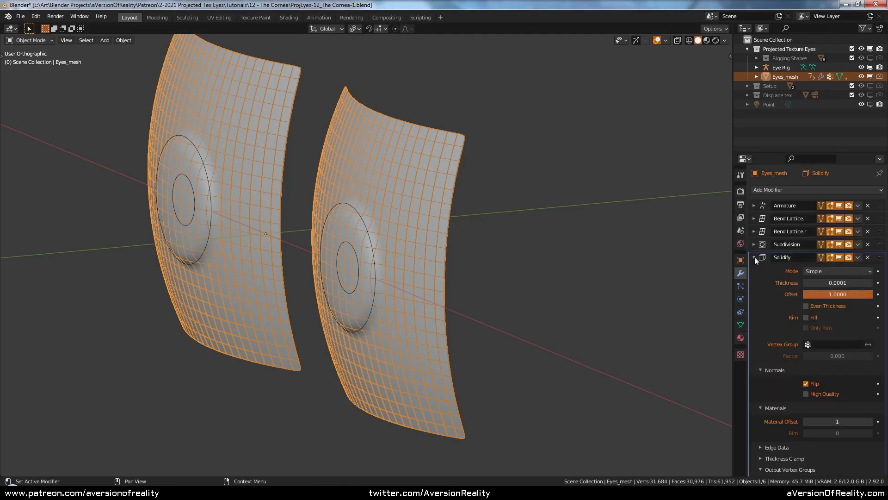
pyautogui.click(754, 258)
# Inspect the solidified eye surfaces and their iris bulges from the front and from several oblique angles
pyautogui.scroll(3, 632, 235)
pyautogui.moveTo(632, 235); pyautogui.dragTo(463, 211, button='middle')
pyautogui.scroll(-2, 545, 225)
pyautogui.moveTo(545, 225); pyautogui.dragTo(578, 227, button='middle')
pyautogui.scroll(1, 524, 222)
pyautogui.scroll(-2, 523, 222)
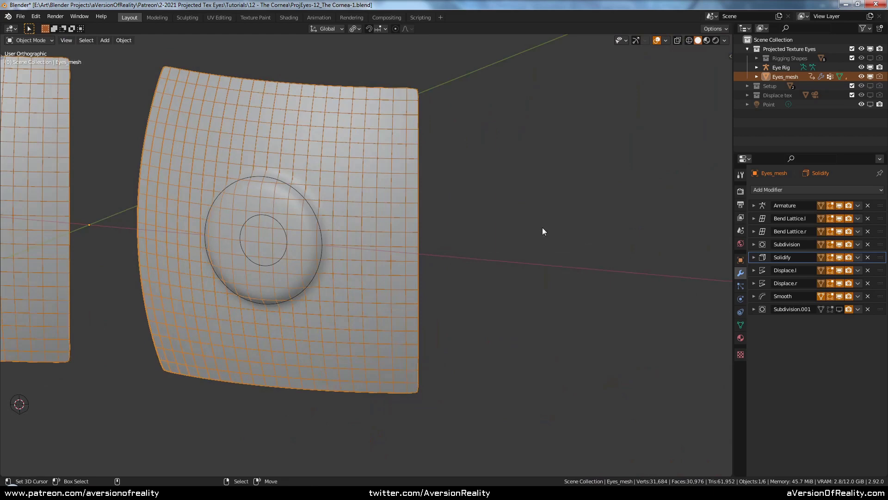
pyautogui.keyDown('shift'); pyautogui.moveTo(495, 226); pyautogui.dragTo(510, 237, button='middle'); pyautogui.keyUp('shift')
pyautogui.scroll(1, 538, 235)
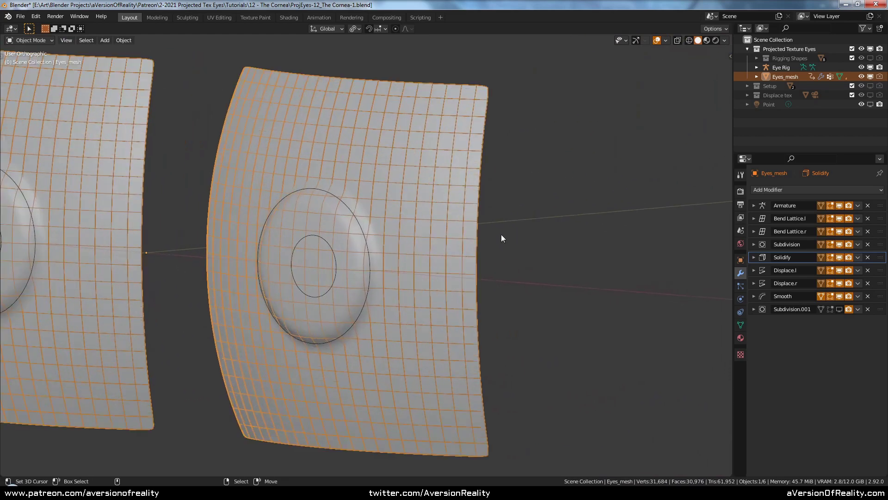
pyautogui.moveTo(511, 187); pyautogui.dragTo(420, 236, button='middle')
pyautogui.moveTo(473, 214); pyautogui.dragTo(577, 235, button='middle')
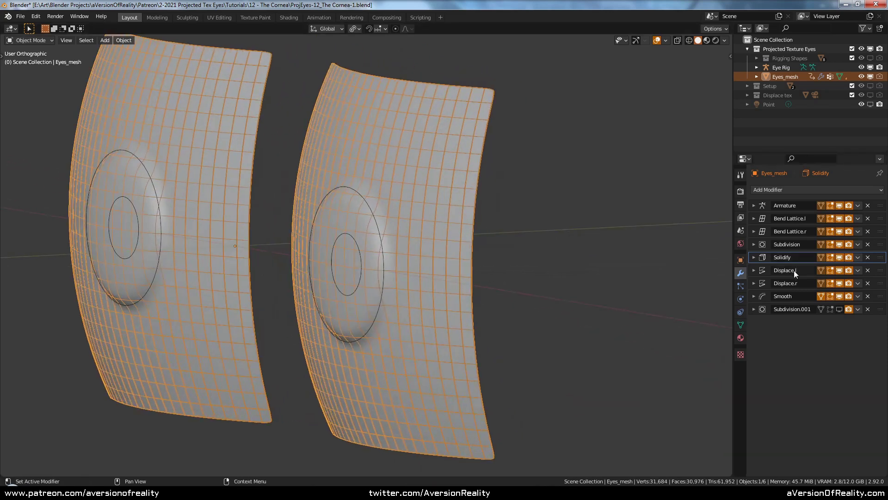
# Review the Displace.l modifier's settings, especially its vertex group, and check the Displace.r modifier
pyautogui.click(754, 270)
pyautogui.click(753, 270)
pyautogui.click(753, 270)
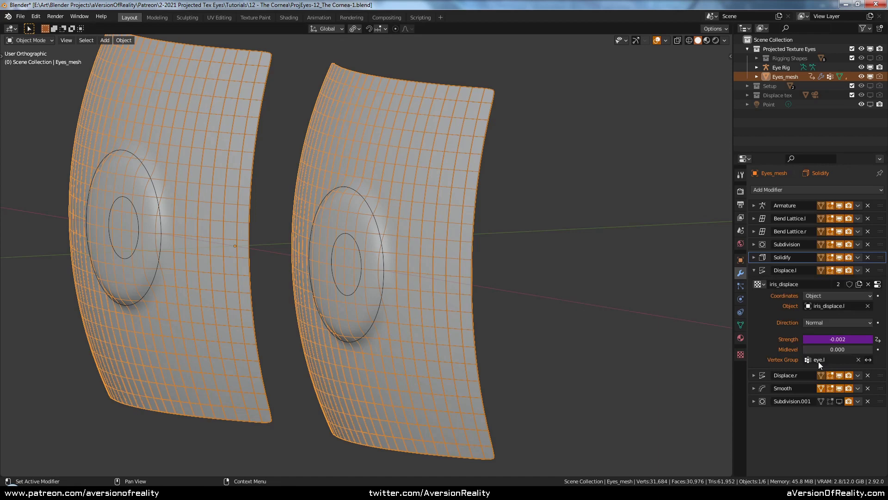
pyautogui.click(754, 271)
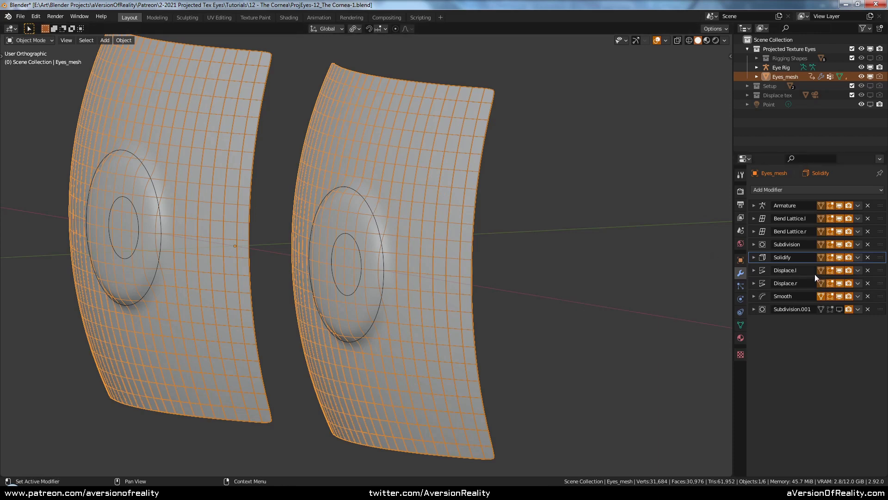
pyautogui.moveTo(555, 236); pyautogui.dragTo(508, 229, button='middle')
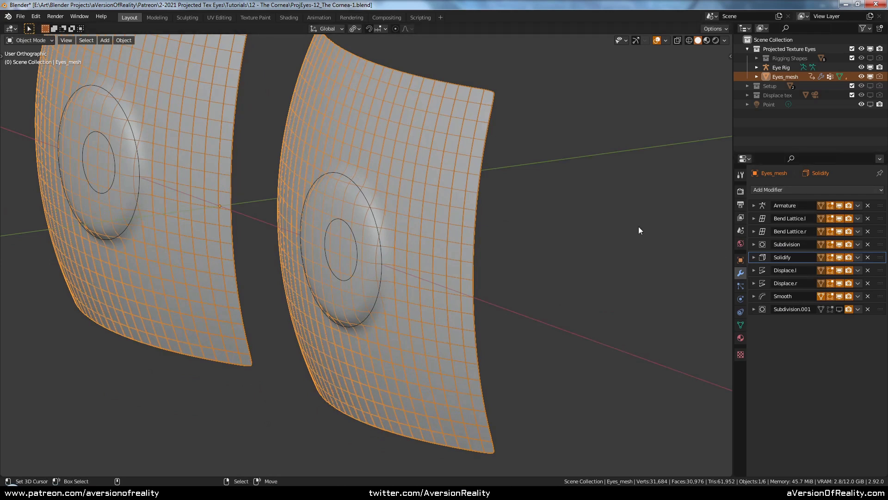
pyautogui.click(754, 270)
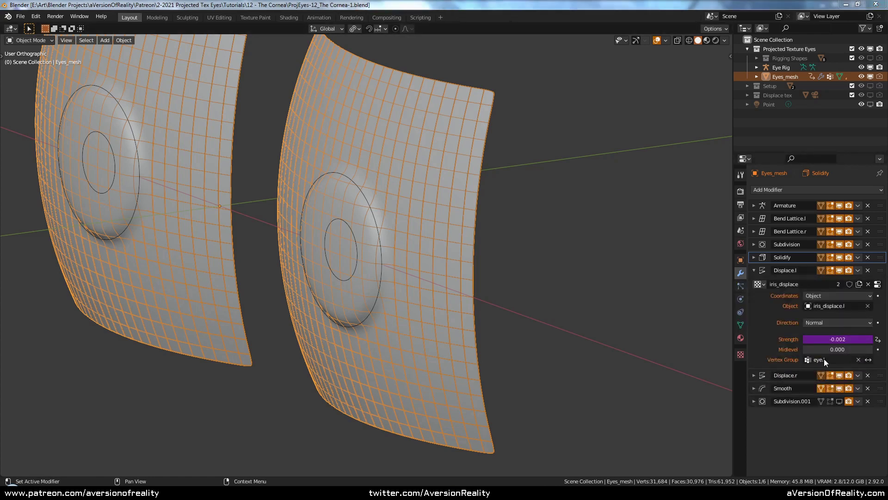
pyautogui.click(756, 375)
pyautogui.click(757, 375)
# Enter Edit Mode on the eyes mesh and hide the Solidify modifier's effect in the viewport
pyautogui.press('Tab')
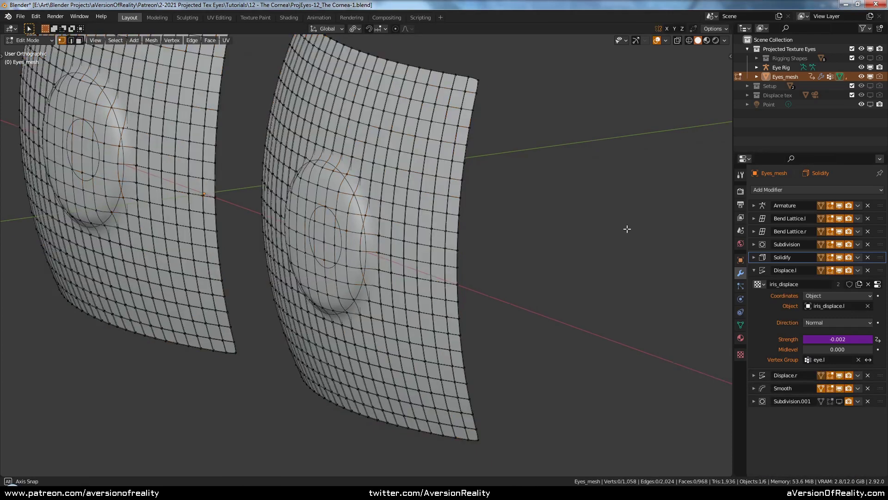
pyautogui.moveTo(626, 228); pyautogui.dragTo(501, 229, button='middle')
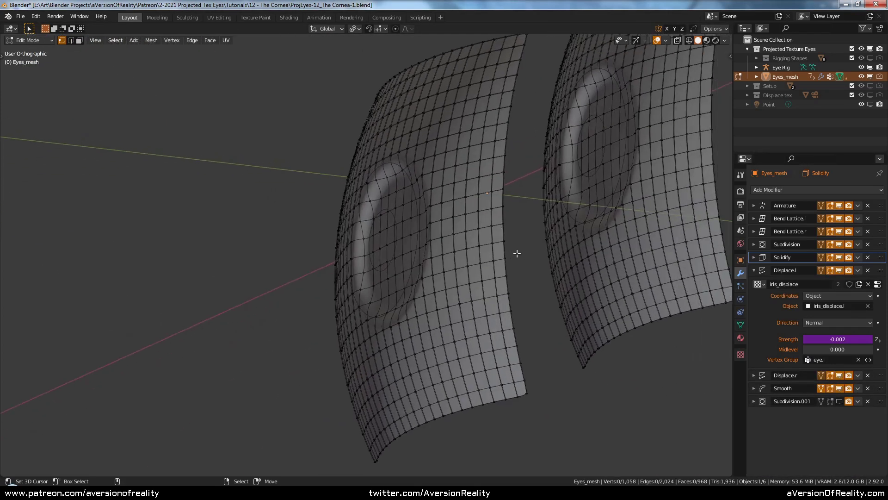
pyautogui.click(840, 257)
pyautogui.scroll(-2, 492, 234)
# Assign all linked vertices of the left eye surface to a new vertex group named "displace.l"
pyautogui.press('l')
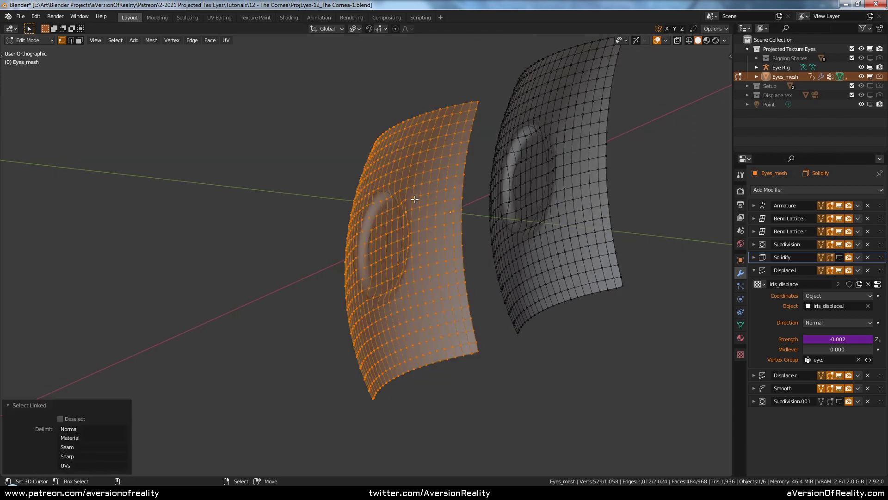
pyautogui.click(741, 325)
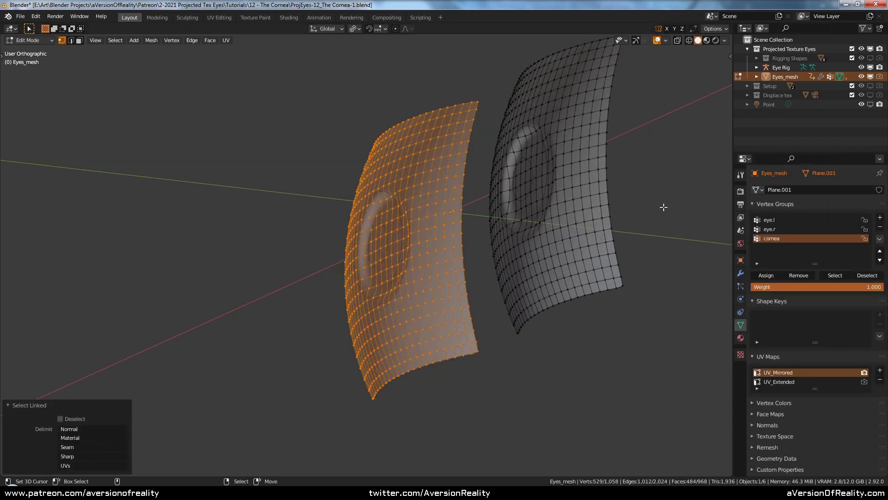
pyautogui.hotkey('ctrl', 'g')
pyautogui.click(676, 170)
pyautogui.write('c')
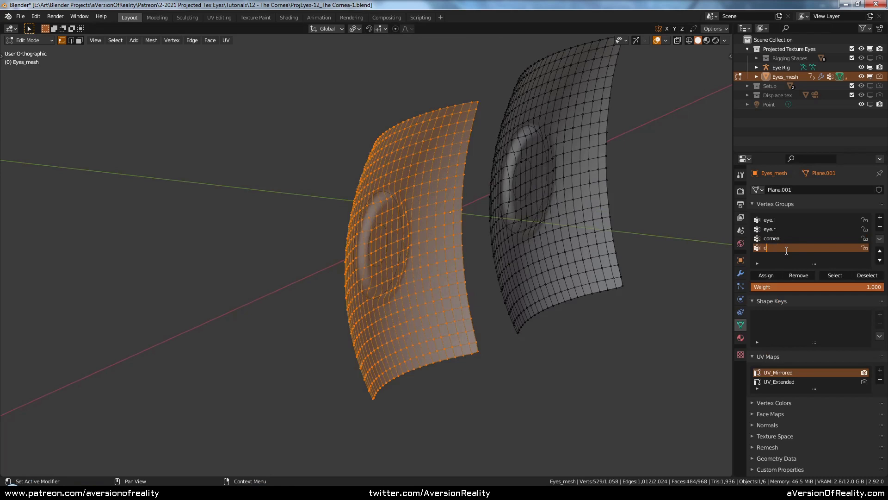
pyautogui.write('isplace.l')
# Assign all linked vertices of the right eye surface to a new vertex group named "displace.r"
pyautogui.hotkey('alt', 'a')
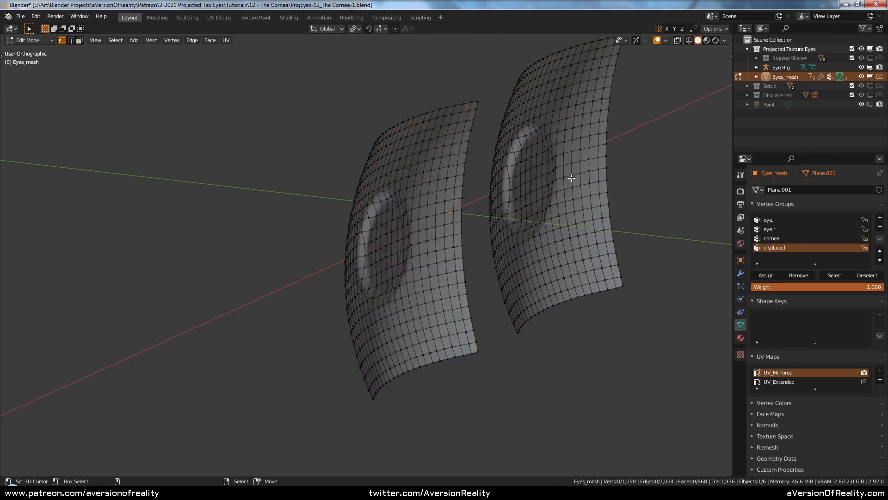
pyautogui.press('l')
pyautogui.hotkey('ctrl', 'g')
pyautogui.click(572, 179)
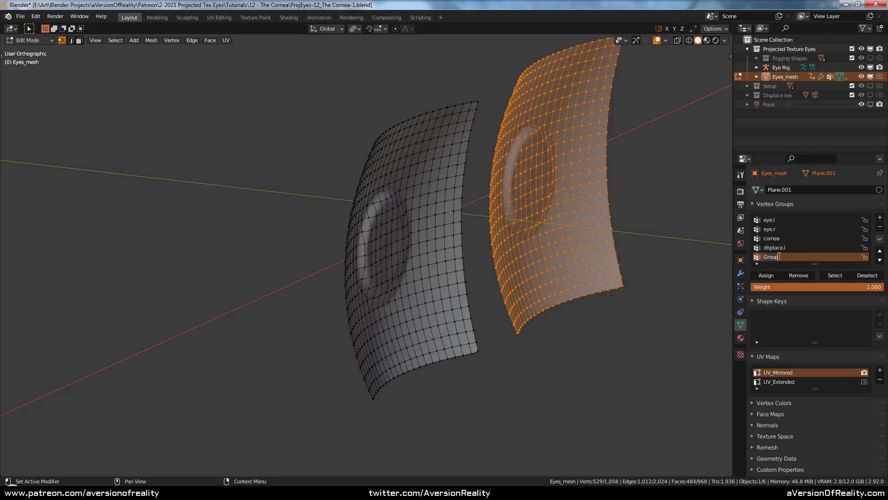
pyautogui.doubleClick(779, 256)
pyautogui.write('displace.r')
pyautogui.press('Return')
# Return to Object Mode and set the Displace.l modifier's vertex group to displace.l
pyautogui.scroll(-2, 487, 220)
pyautogui.moveTo(487, 220); pyautogui.dragTo(547, 224, button='middle')
pyautogui.press('Tab')
pyautogui.scroll(1, 546, 223)
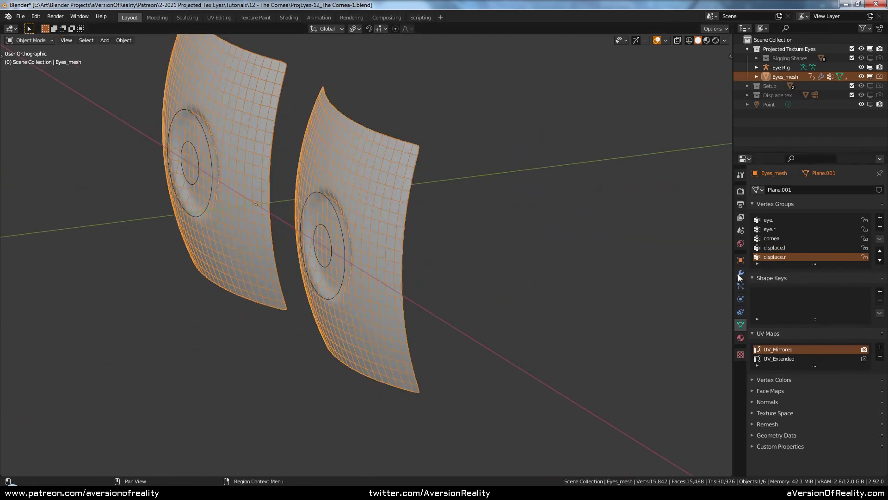
pyautogui.click(740, 273)
pyautogui.click(835, 361)
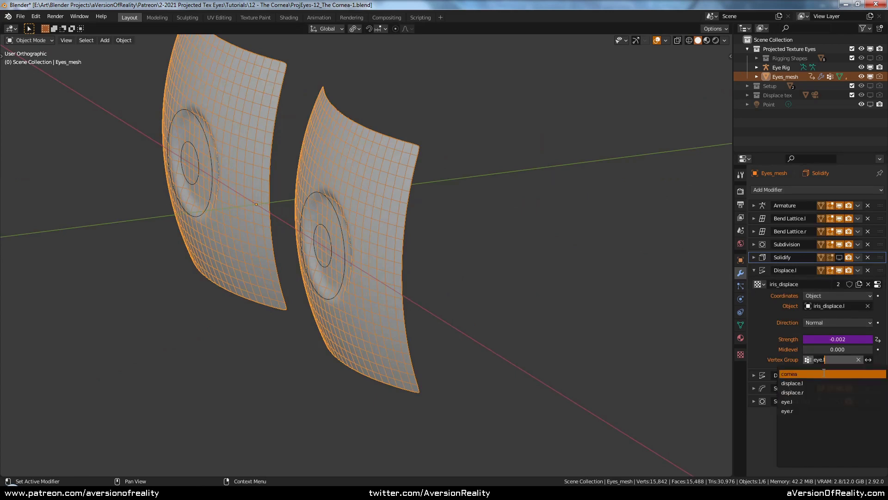
pyautogui.click(754, 270)
# Set the Displace.r modifier's vertex group to displace.r and show the Solidify modifier in the viewport again
pyautogui.click(755, 283)
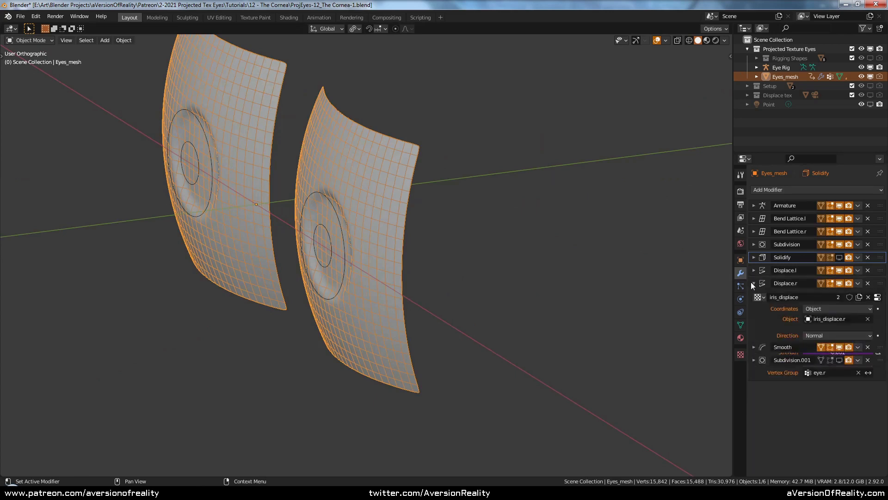
pyautogui.click(831, 372)
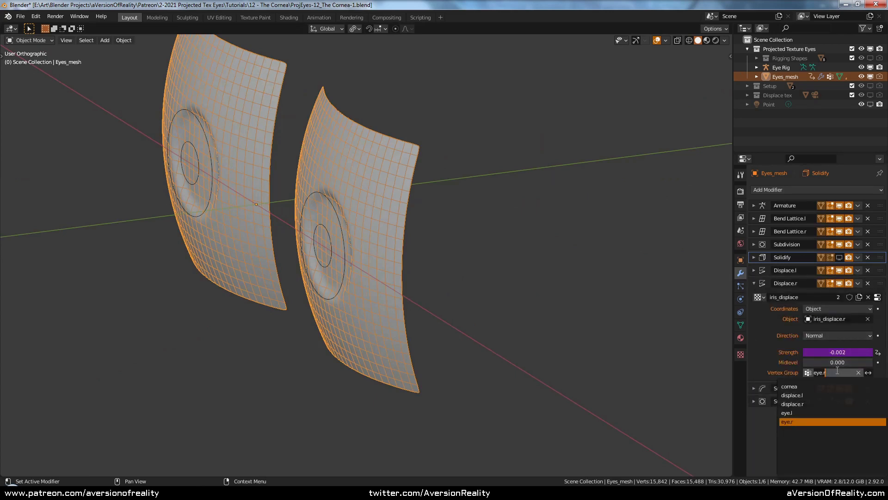
pyautogui.click(828, 400)
pyautogui.click(754, 282)
pyautogui.click(839, 257)
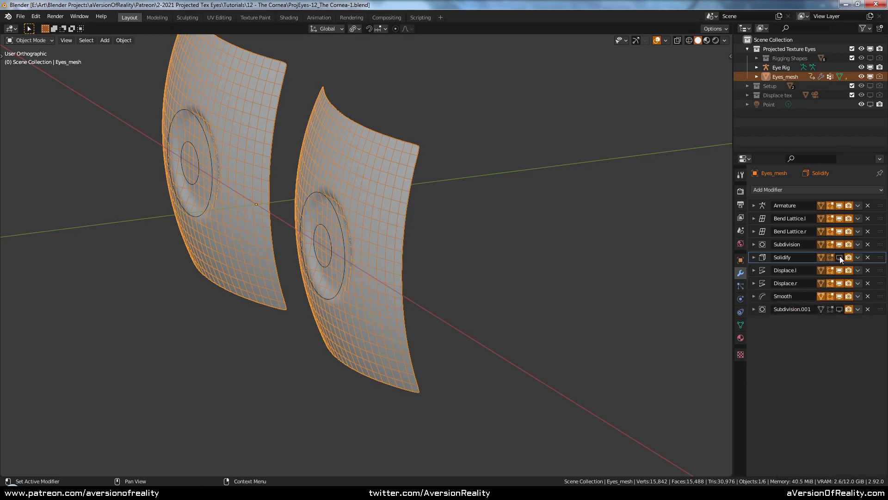
# Add a Vertex Weight Mix modifier and move it directly below Solidify, above the Displace modifiers
pyautogui.click(794, 190)
pyautogui.click(652, 297)
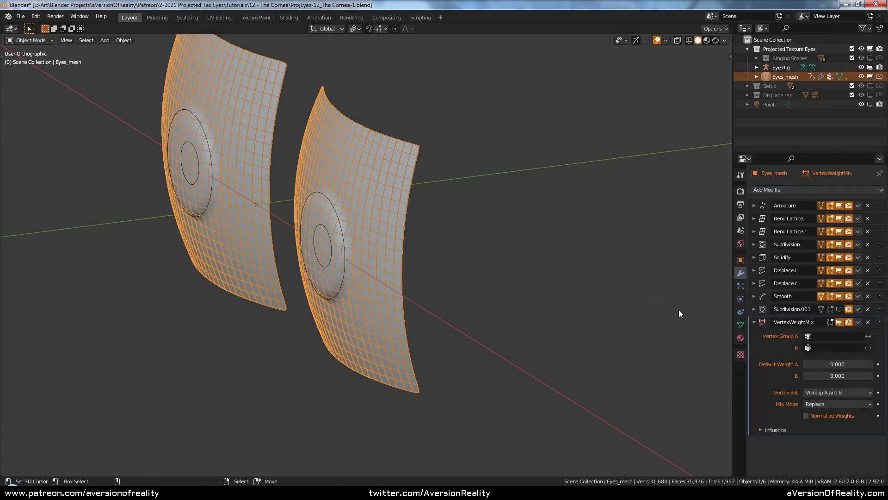
pyautogui.moveTo(874, 324); pyautogui.dragTo(874, 272)
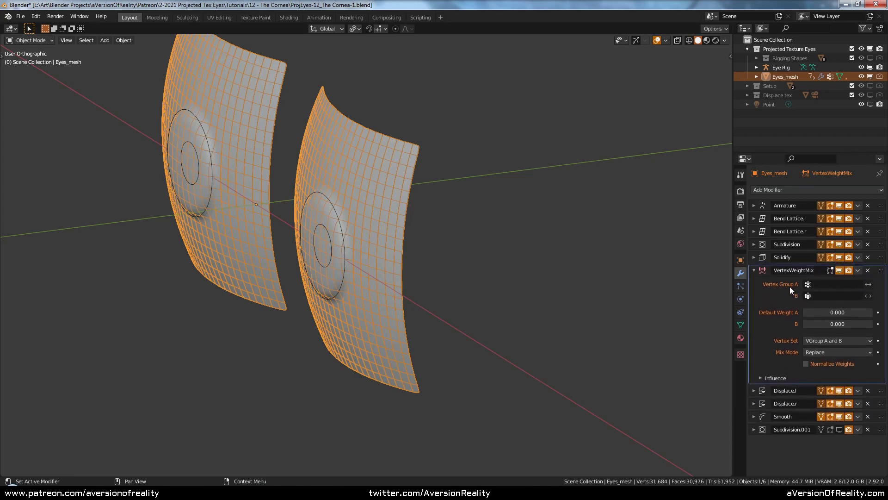
# Configure the VertexWeightMix modifier with displace.l as Vertex Group A, cornea as Vertex Group B and Subtract as the mix mode
pyautogui.click(830, 285)
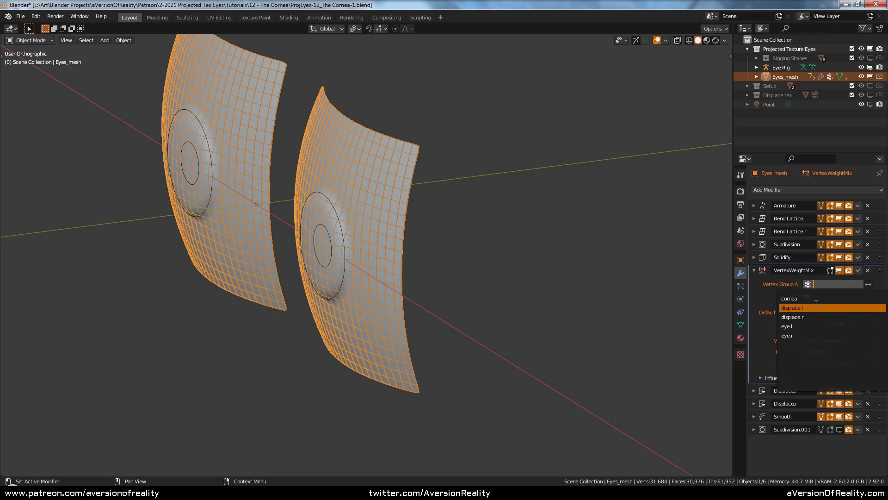
pyautogui.click(814, 308)
pyautogui.click(824, 297)
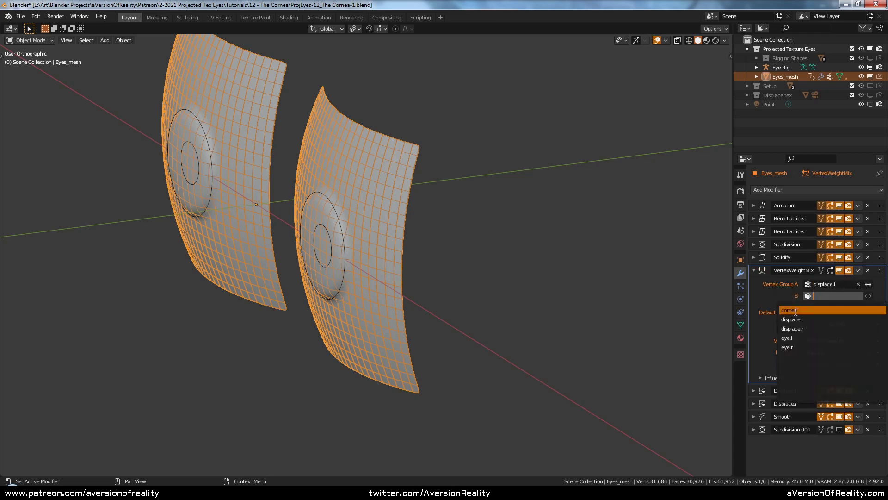
pyautogui.click(824, 310)
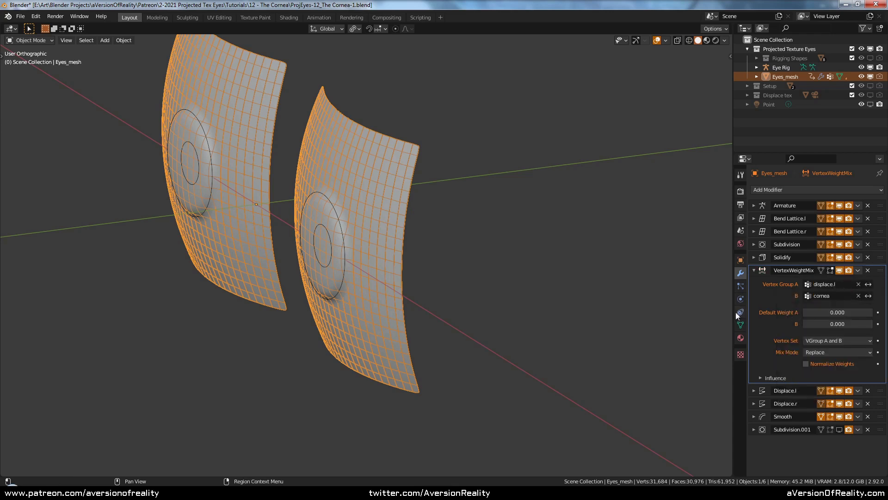
pyautogui.click(822, 353)
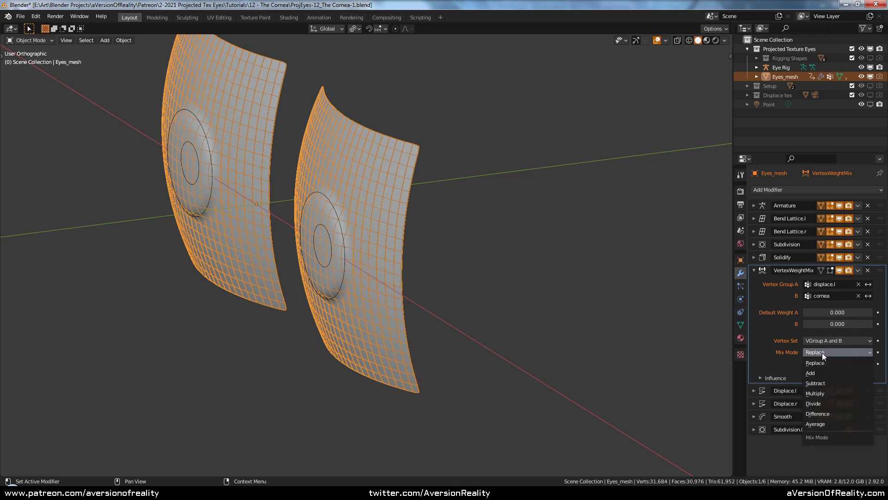
pyautogui.click(824, 384)
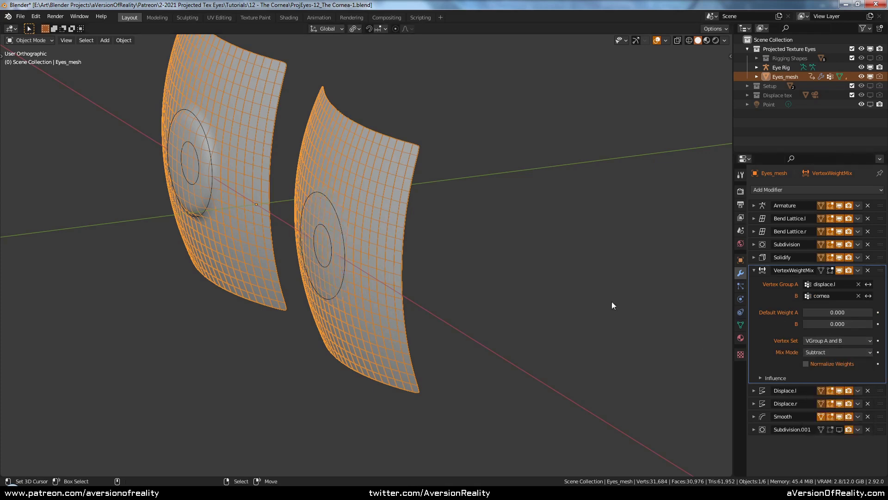
# Expand the VertexWeightMix modifier's Influence settings and set Global Influence to 0.85
pyautogui.scroll(1, 615, 264)
pyautogui.moveTo(615, 267); pyautogui.dragTo(546, 277, button='middle')
pyautogui.scroll(2, 351, 258)
pyautogui.click(760, 379)
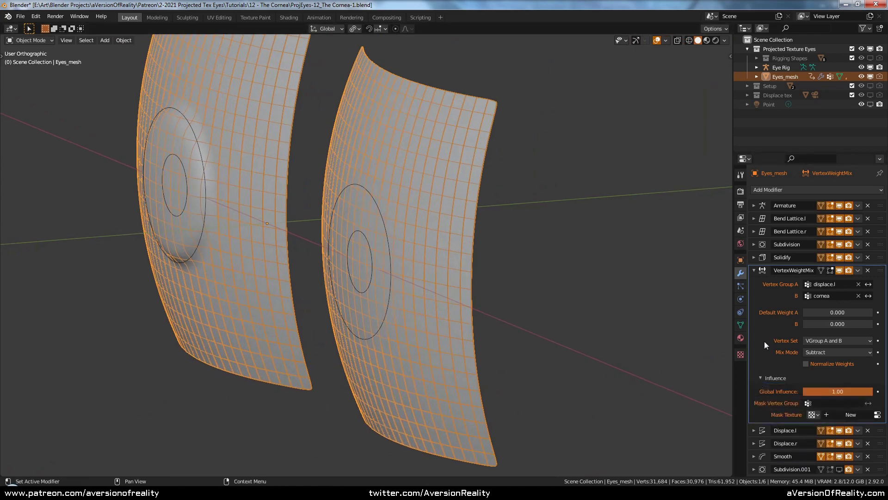
pyautogui.moveTo(871, 391); pyautogui.dragTo(843, 392)
pyautogui.click(843, 393)
pyautogui.write('.85')
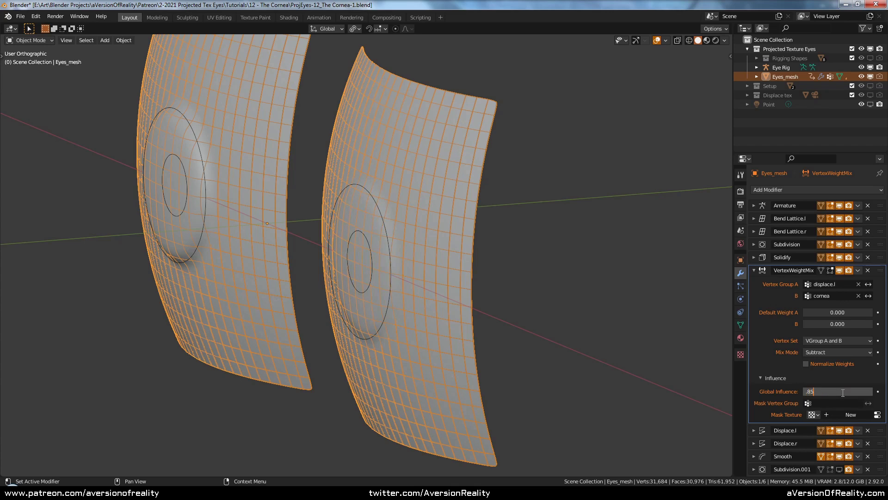
pyautogui.press('Return')
# Viewing the eyes from the side, try a lower Global Influence on the VertexWeightMix modifier, and restore it to 0.85
pyautogui.moveTo(478, 196); pyautogui.dragTo(356, 239, button='middle')
pyautogui.moveTo(372, 210); pyautogui.dragTo(271, 271, button='middle')
pyautogui.moveTo(621, 254); pyautogui.dragTo(531, 248, button='middle')
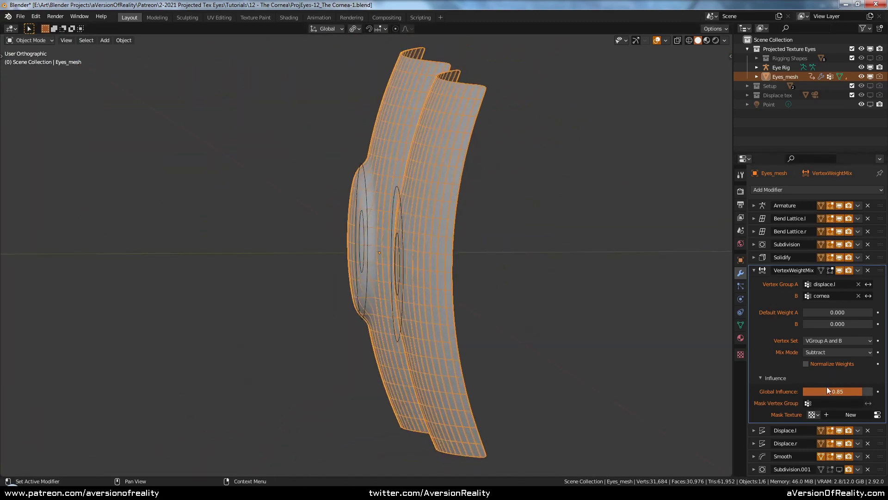
pyautogui.moveTo(848, 389); pyautogui.dragTo(840, 390)
pyautogui.click(849, 391)
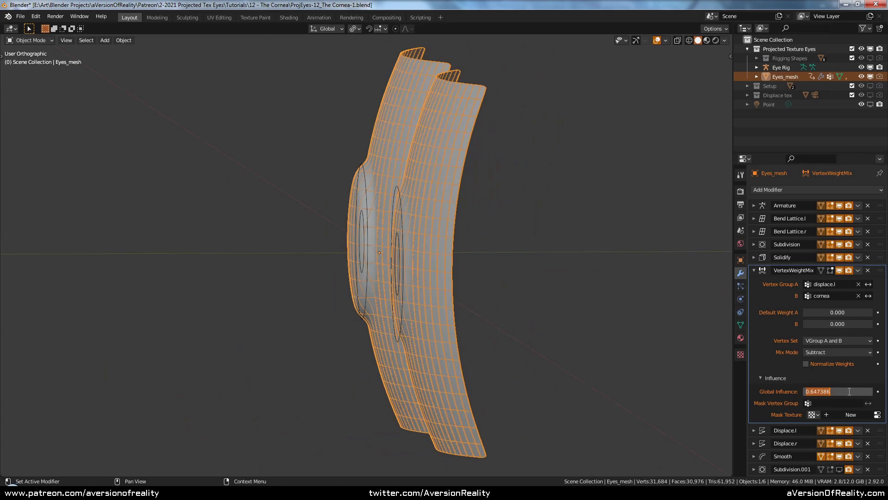
pyautogui.press('BackSpace')
pyautogui.write('.85')
pyautogui.press('Return')
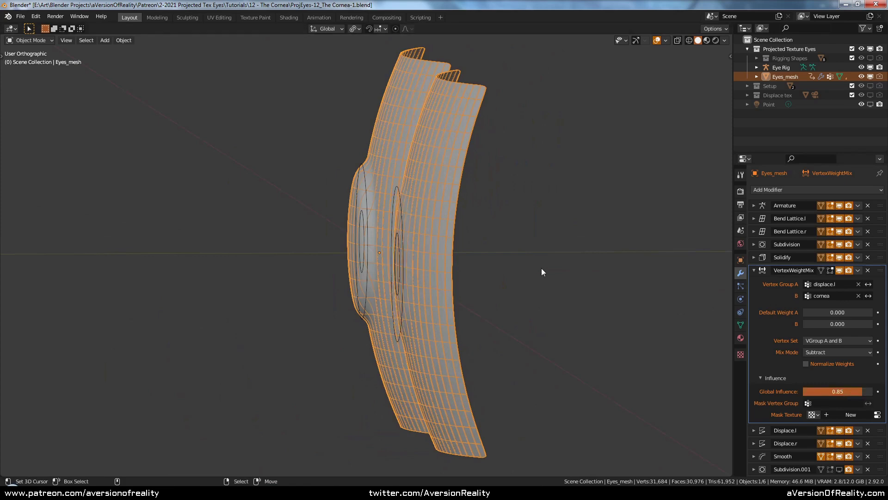
pyautogui.moveTo(542, 268); pyautogui.dragTo(649, 274, button='middle')
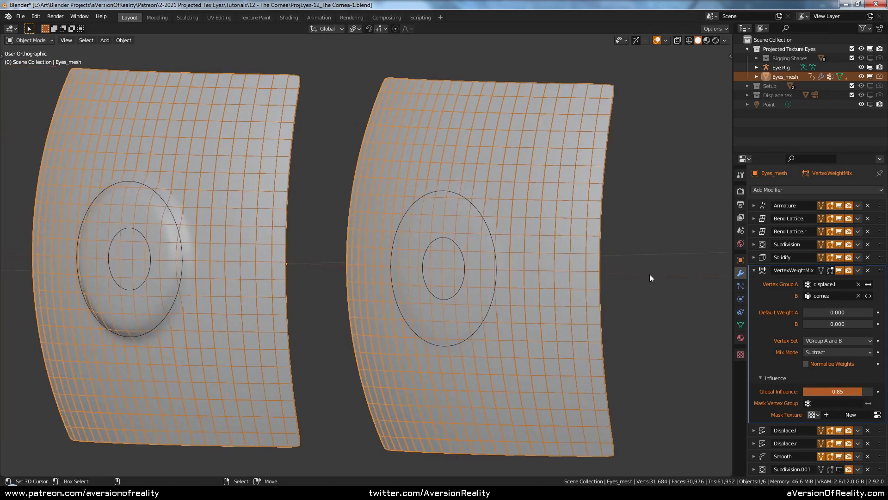
# Rename the VertexWeightMix modifier to Cornea Displace.l and widen the properties area slightly
pyautogui.doubleClick(804, 273)
pyautogui.write('Cor')
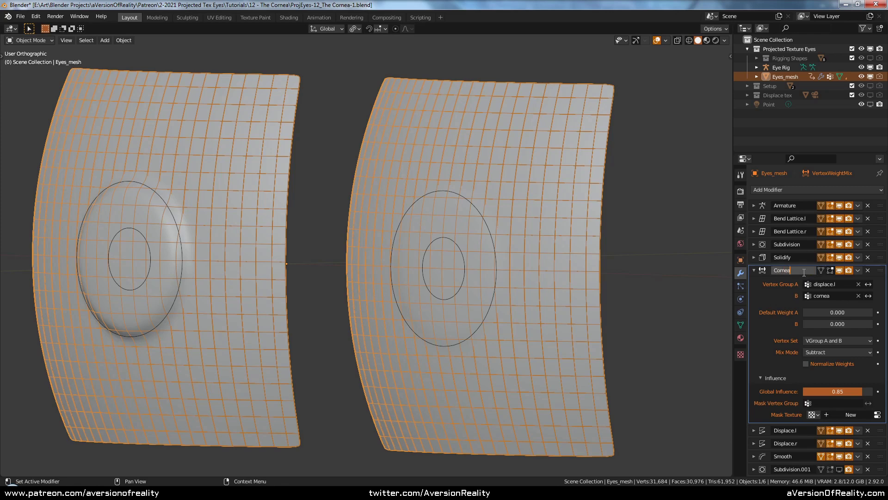
pyautogui.write('nea Displace.l')
pyautogui.press('Return')
pyautogui.moveTo(734, 252); pyautogui.dragTo(722, 251)
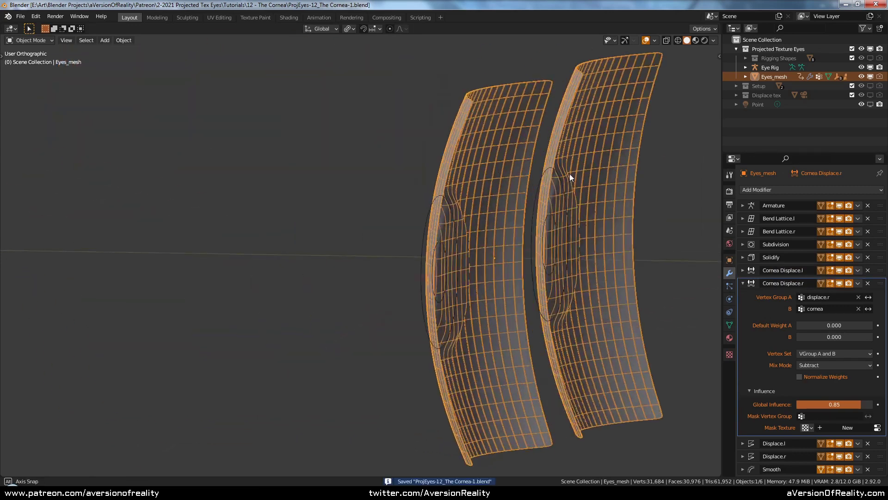
# Collapse the Cornea Displace.r modifier and compare the eyes with Solidify's viewport visibility switched off and on
pyautogui.moveTo(570, 173); pyautogui.dragTo(727, 279, button='middle')
pyautogui.click(743, 283)
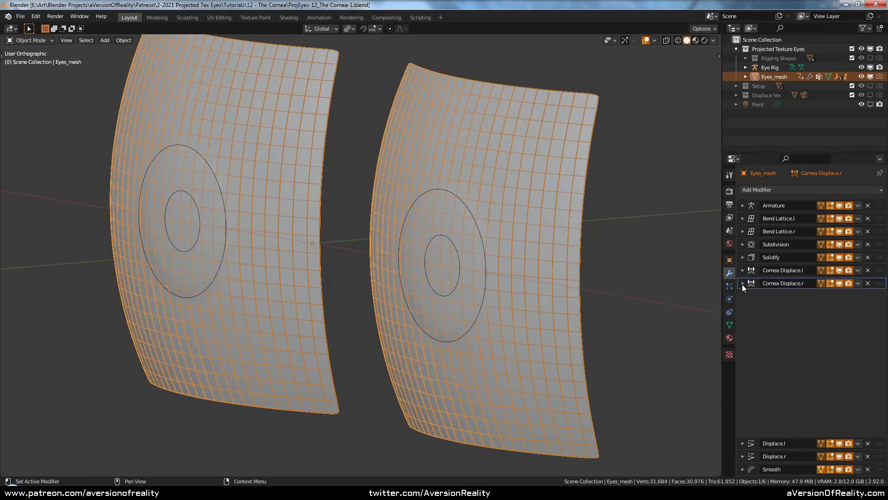
pyautogui.click(839, 257)
pyautogui.click(839, 257)
pyautogui.click(840, 257)
pyautogui.click(839, 257)
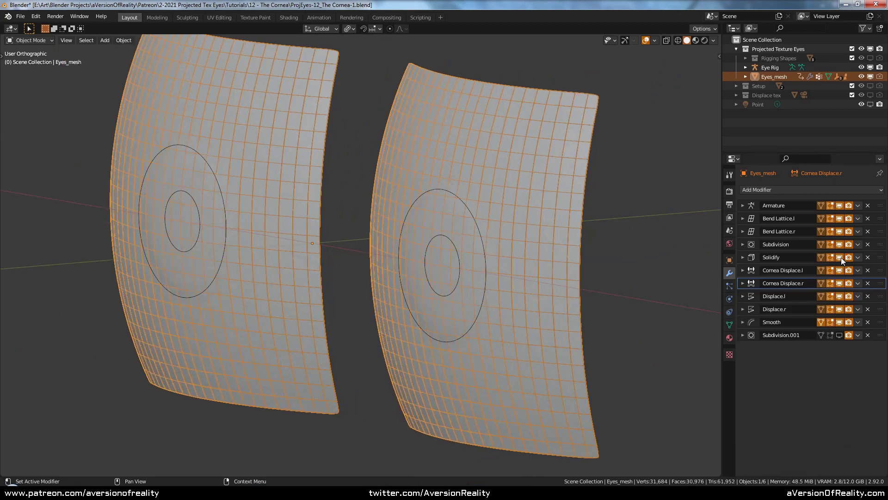
pyautogui.click(840, 257)
pyautogui.click(841, 258)
pyautogui.click(841, 257)
pyautogui.click(841, 257)
pyautogui.click(841, 257)
pyautogui.click(841, 257)
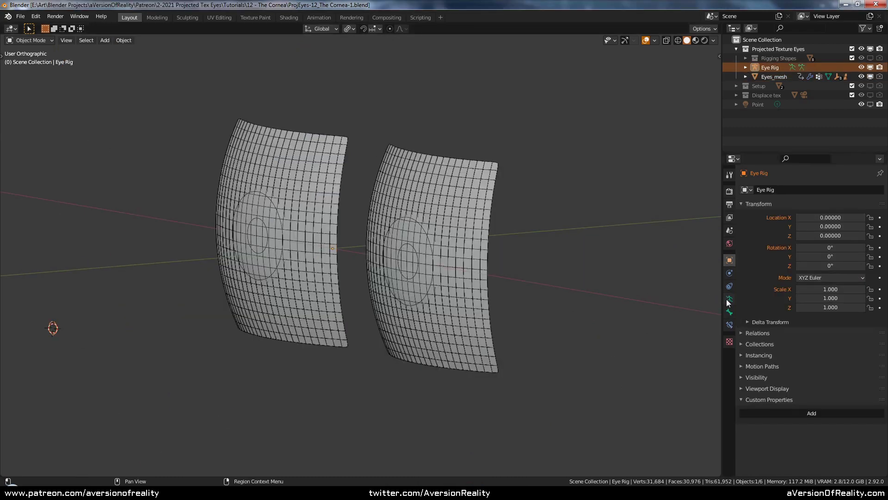
# Show the first three bone layers of the Eye Rig armature and enter Pose Mode
pyautogui.click(730, 299)
pyautogui.click(752, 238)
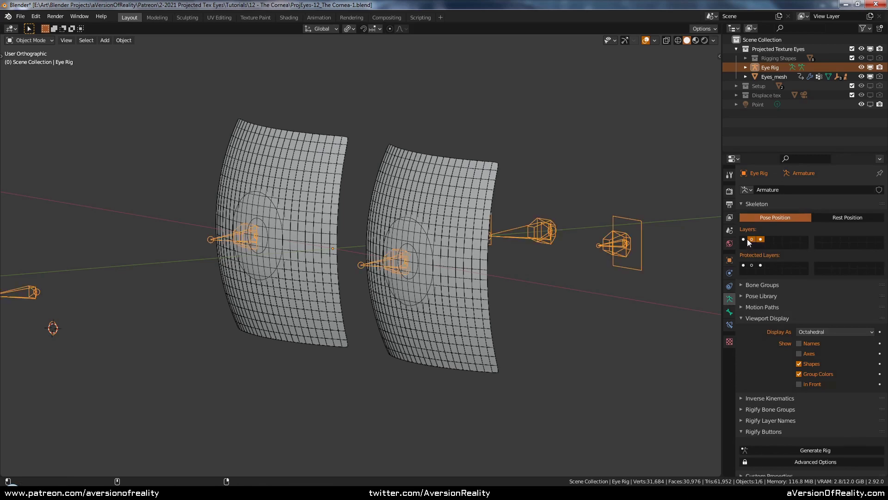
pyautogui.scroll(-2, 561, 180)
pyautogui.moveTo(562, 179); pyautogui.dragTo(484, 346, button='middle')
pyautogui.keyDown('shift'); pyautogui.moveTo(517, 294); pyautogui.dragTo(504, 306, button='middle'); pyautogui.keyUp('shift')
pyautogui.hotkey('ctrl', 'Tab')
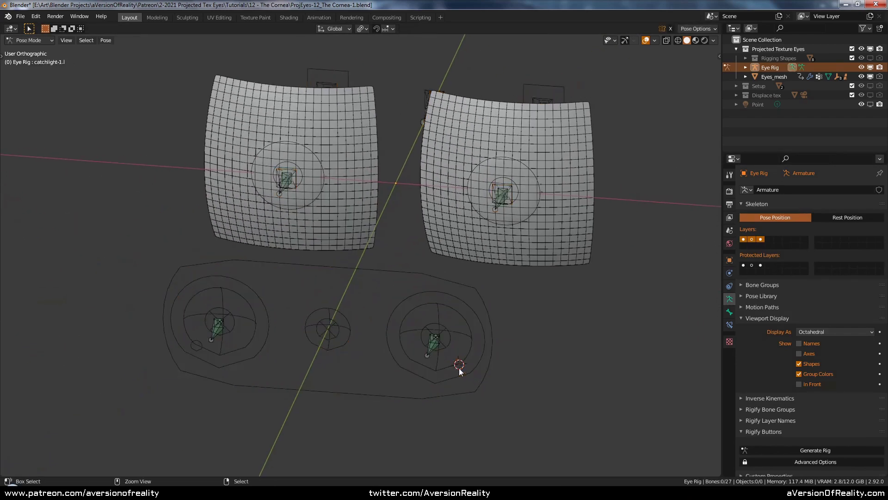
# Viewing the rig from the front, enable X-axis mirroring for posing the catchlight-1.l bone
pyautogui.moveTo(525, 273); pyautogui.dragTo(532, 276, button='middle')
pyautogui.press('KP_1')
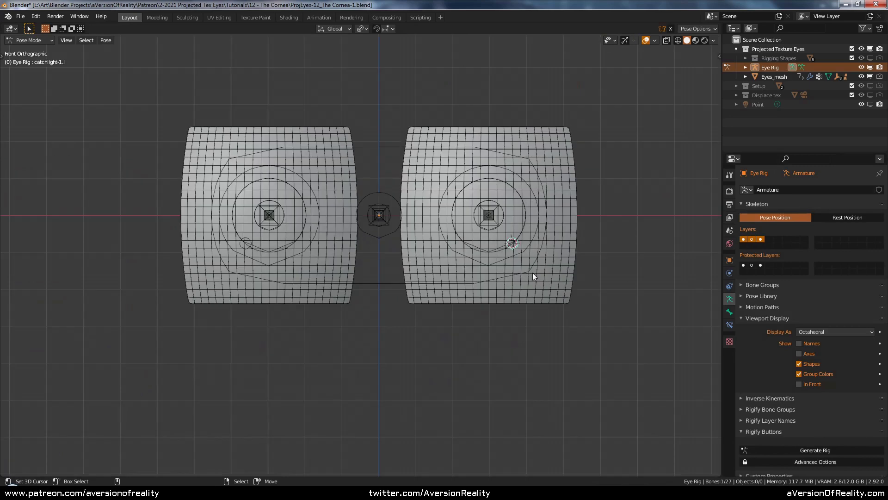
pyautogui.scroll(4, 536, 259)
pyautogui.keyDown('shift'); pyautogui.moveTo(542, 237); pyautogui.dragTo(496, 260, button='middle'); pyautogui.keyUp('shift')
pyautogui.scroll(1, 495, 261)
pyautogui.press('g')
pyautogui.rightClick(517, 252)
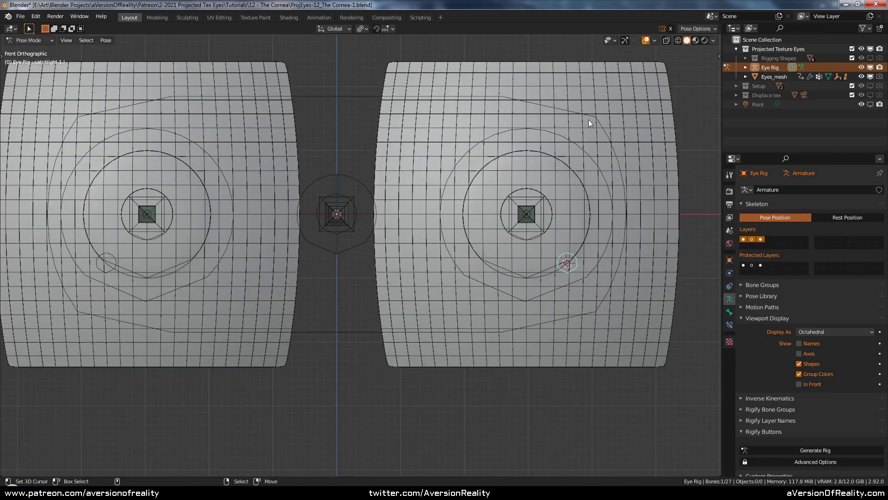
pyautogui.click(671, 29)
pyautogui.scroll(-1, 584, 217)
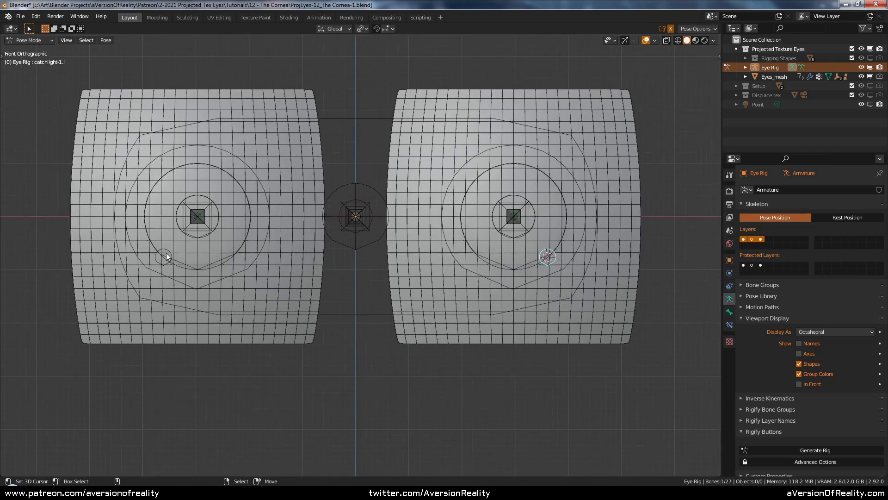
# Change the viewport shading to Rendered with both catchlight gradients in view
pyautogui.moveTo(581, 187); pyautogui.dragTo(585, 190, button='middle')
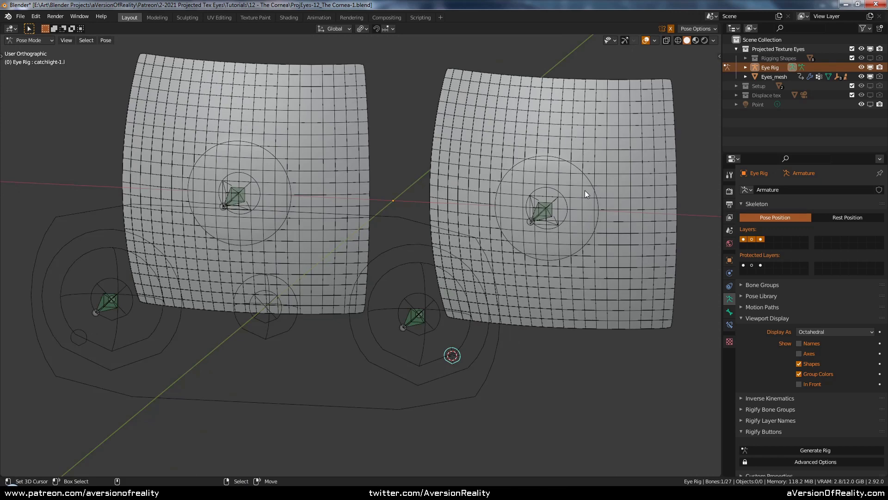
pyautogui.press('z')
pyautogui.click(591, 138)
pyautogui.moveTo(592, 143); pyautogui.dragTo(572, 232, button='middle')
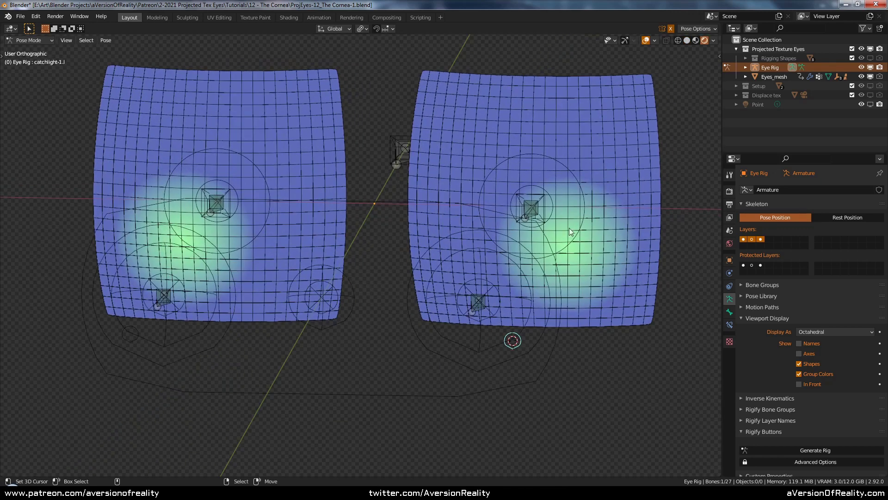
# Try moving the catchlight-1.l bone along the global X axis with mirroring on, and cancel the move
pyautogui.press('g')
pyautogui.press('x')
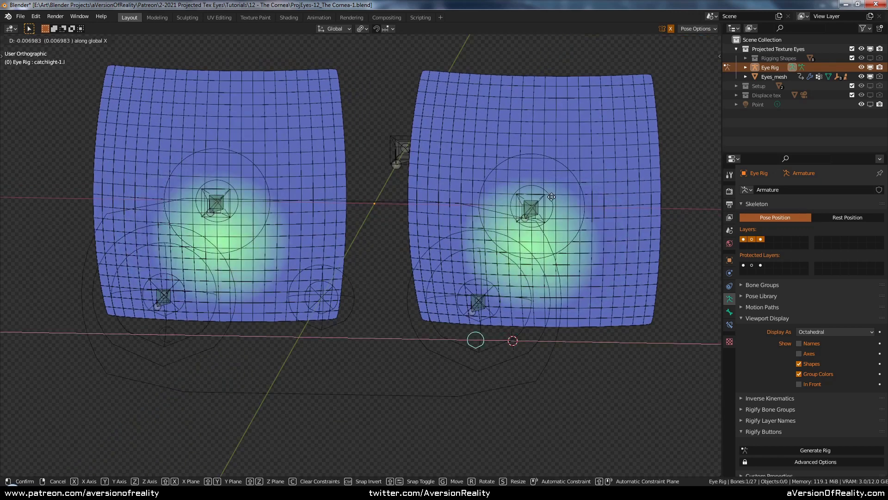
pyautogui.rightClick(480, 282)
pyautogui.keyDown('shift'); pyautogui.moveTo(577, 180); pyautogui.dragTo(390, 281, button='middle'); pyautogui.keyUp('shift')
pyautogui.moveTo(498, 243)
pyautogui.keyDown('shift'); pyautogui.mouseDown(button='middle')
pyautogui.moveTo(512, 221)
pyautogui.moveTo(507, 231)
pyautogui.mouseUp(button='middle'); pyautogui.keyUp('shift')
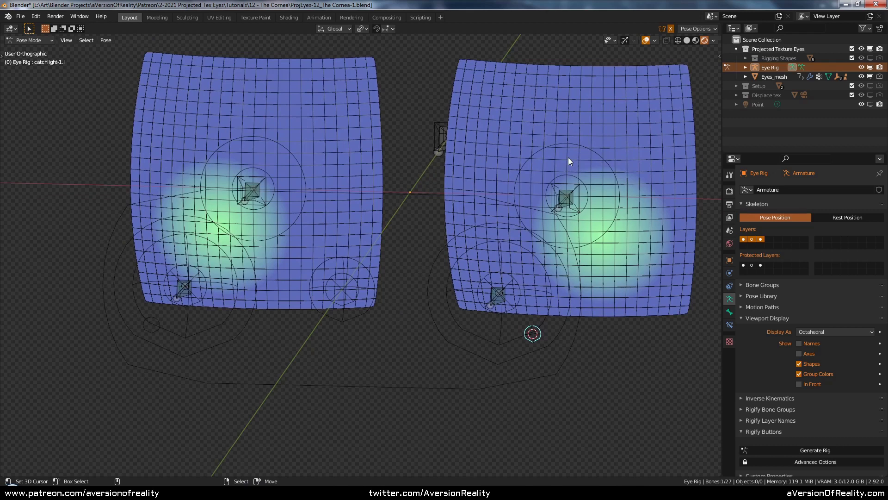
# In armature Edit Mode, try moving the catchlight-1.r bone along X with and without mirroring, cancel both moves and return to Pose Mode
pyautogui.press('Tab')
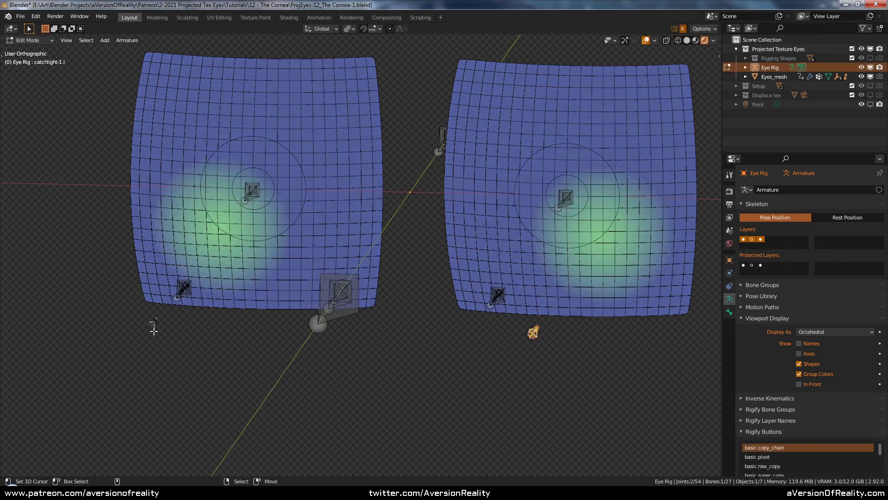
pyautogui.rightClick(153, 324)
pyautogui.press('g')
pyautogui.press('x')
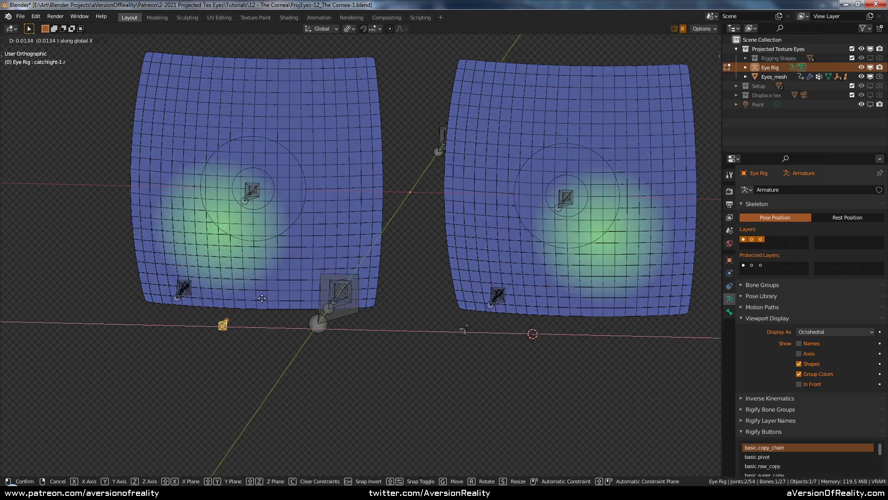
pyautogui.press('Escape')
pyautogui.press('g')
pyautogui.press('x')
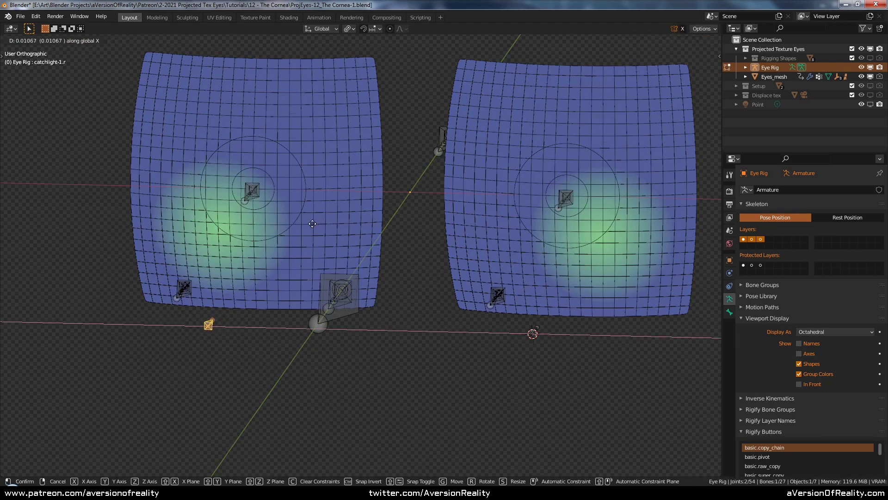
pyautogui.press('Escape')
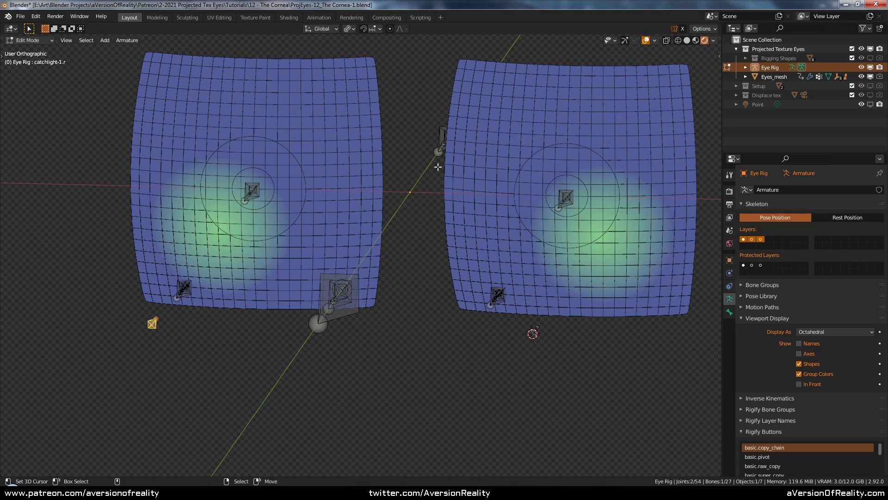
pyautogui.hotkey('ctrl', 'Tab')
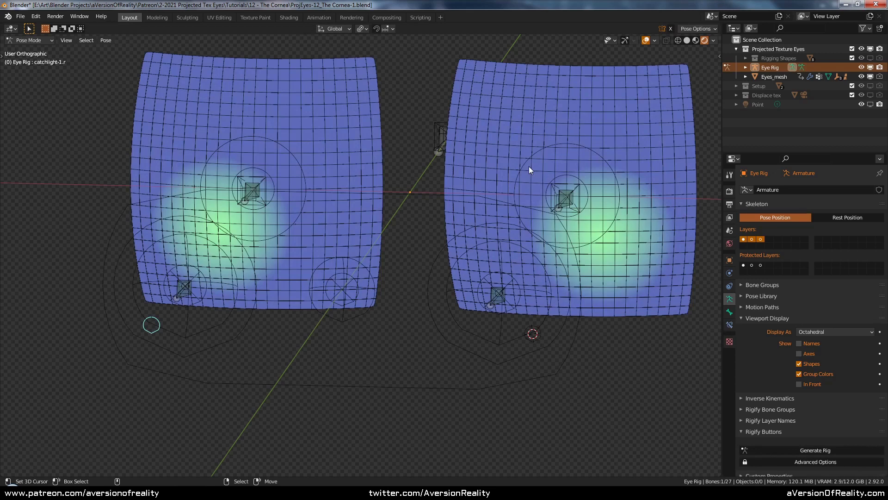
# Try moving the catchlight-1.l pose bone along the X axis without mirroring, and cancel the move
pyautogui.moveTo(529, 166); pyautogui.dragTo(601, 210, button='middle')
pyautogui.scroll(1, 587, 215)
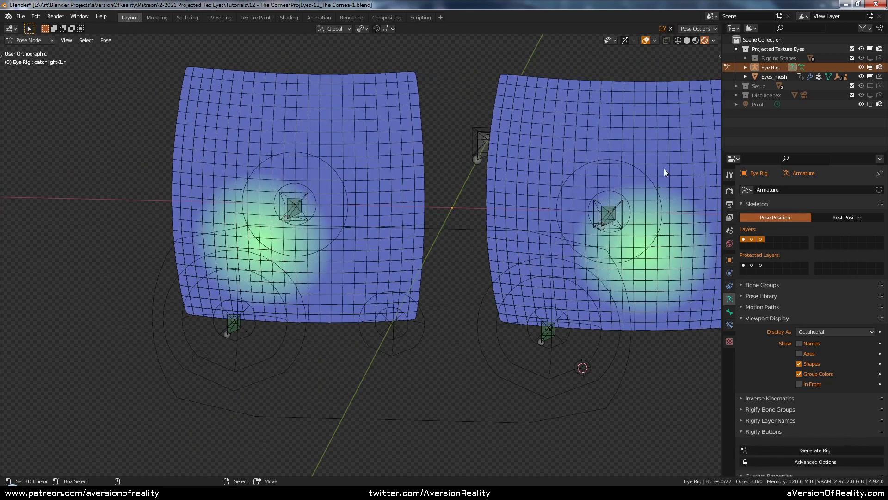
pyautogui.keyDown('shift'); pyautogui.moveTo(678, 132); pyautogui.dragTo(667, 133, button='middle'); pyautogui.keyUp('shift')
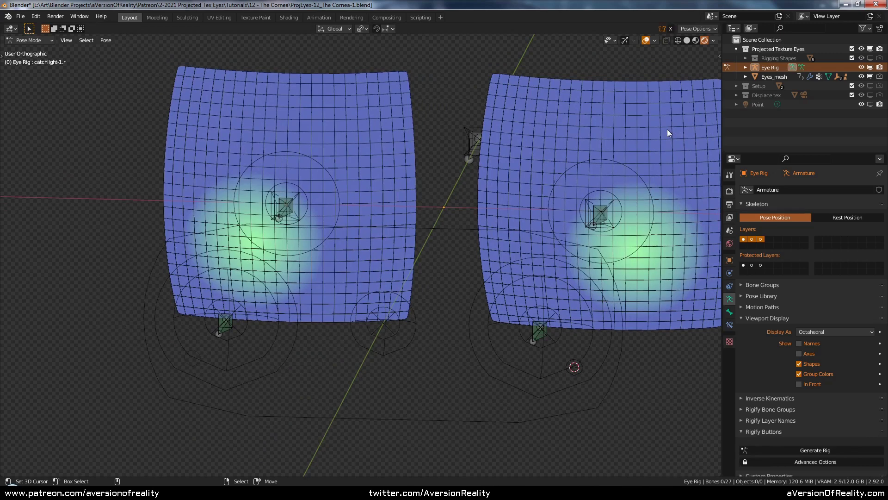
pyautogui.moveTo(667, 134); pyautogui.dragTo(497, 310, button='middle')
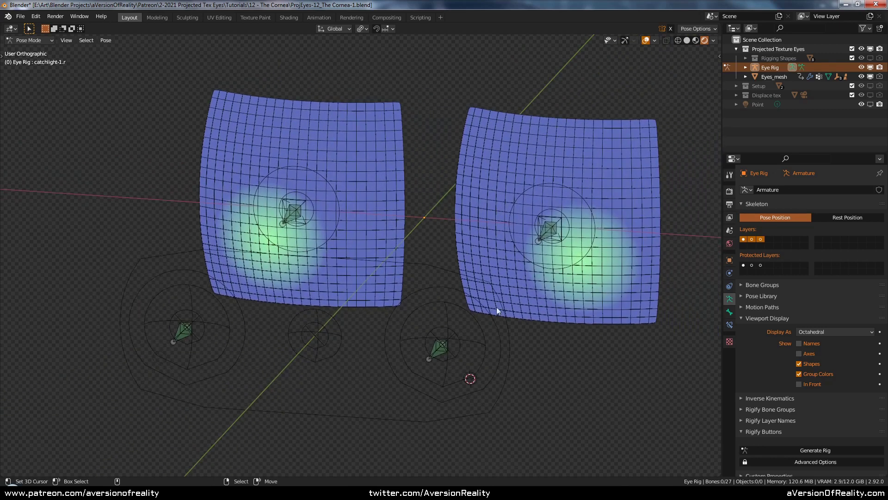
pyautogui.click(472, 380)
pyautogui.press('g')
pyautogui.press('x')
pyautogui.rightClick(469, 363)
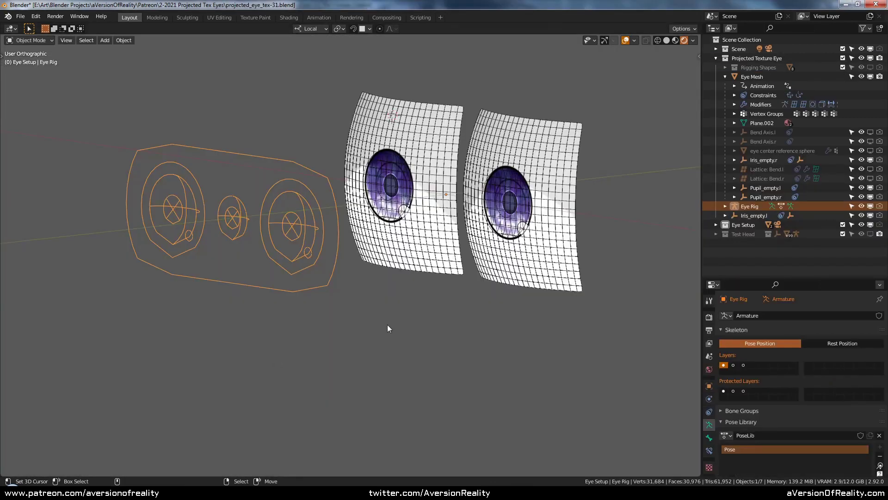
# In the projected_eye_tex-31.blend file, also show the Eye Rig's third bone layer and enter Pose Mode
pyautogui.click(744, 365)
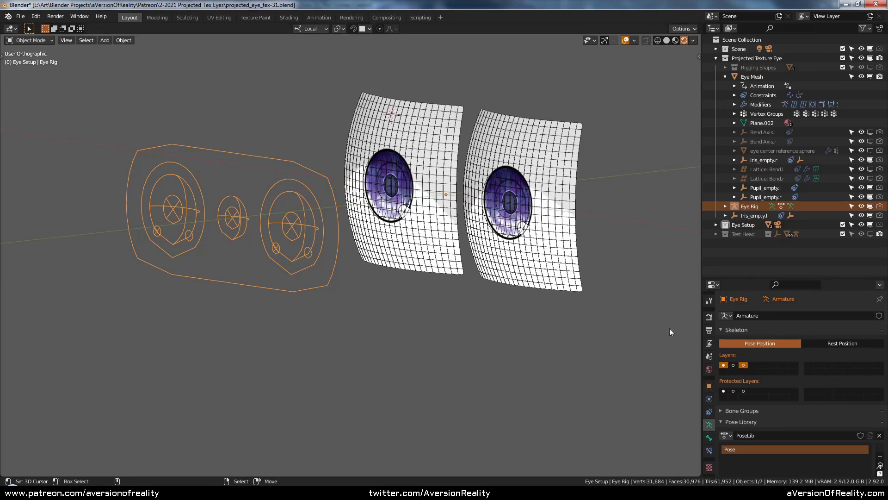
pyautogui.moveTo(532, 310); pyautogui.dragTo(455, 305, button='middle')
pyautogui.scroll(3, 441, 298)
pyautogui.scroll(-1, 495, 330)
pyautogui.moveTo(480, 342)
pyautogui.mouseDown(button='middle')
pyautogui.moveTo(495, 331)
pyautogui.moveTo(474, 329)
pyautogui.mouseUp(button='middle')
pyautogui.scroll(1, 474, 329)
pyautogui.hotkey('ctrl', 'Tab')
# Select the first and second catchlight control bones around both eyes in turn to tell them apart
pyautogui.click(508, 344)
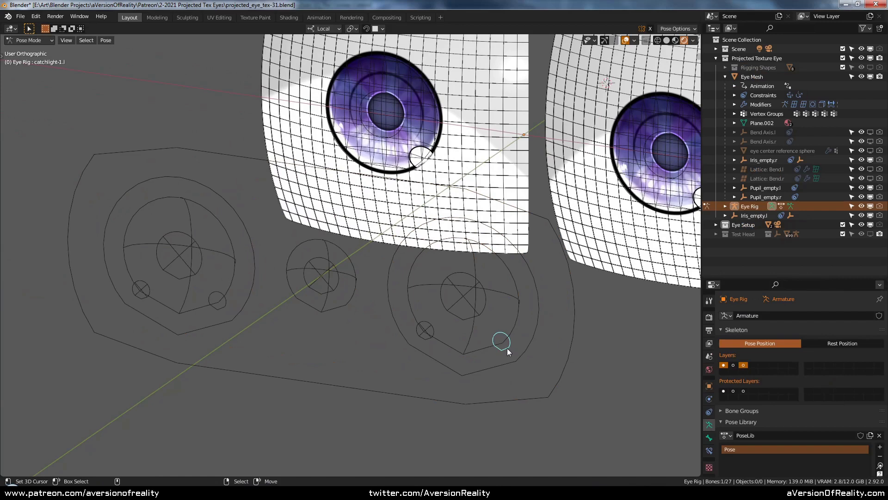
pyautogui.click(141, 296)
pyautogui.click(220, 305)
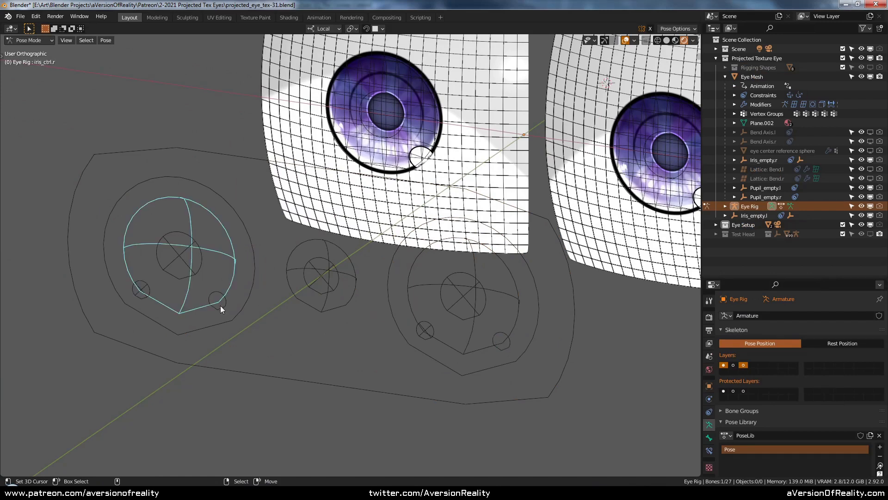
pyautogui.click(226, 303)
pyautogui.click(424, 335)
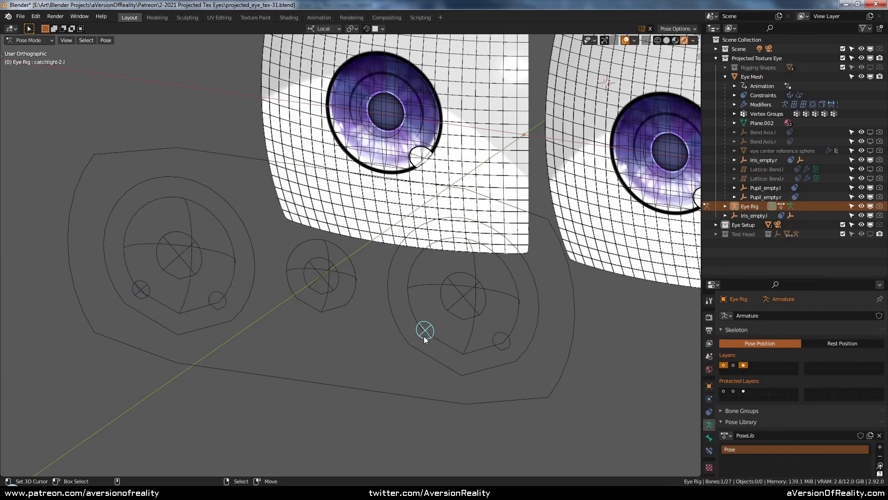
# Toggle the Eye Rig's third bone layer off and on to see which catchlight controls it holds
pyautogui.keyDown('shift'); pyautogui.click(743, 362); pyautogui.keyUp('shift')
pyautogui.keyDown('shift'); pyautogui.click(742, 363); pyautogui.keyUp('shift')
pyautogui.keyDown('shift'); pyautogui.click(743, 362); pyautogui.keyUp('shift')
pyautogui.keyDown('shift'); pyautogui.click(743, 363); pyautogui.keyUp('shift')
pyautogui.scroll(-2, 598, 319)
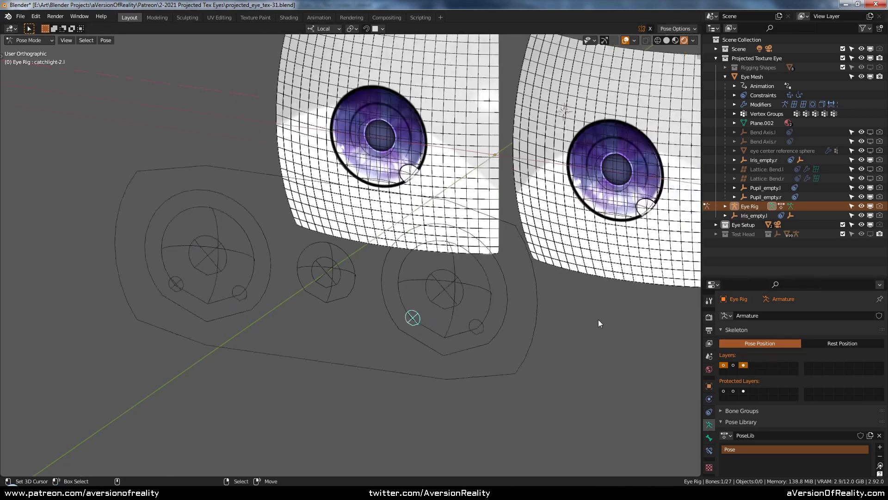
pyautogui.keyDown('shift'); pyautogui.moveTo(587, 292); pyautogui.dragTo(535, 310, button='middle'); pyautogui.keyUp('shift')
pyautogui.scroll(1, 535, 310)
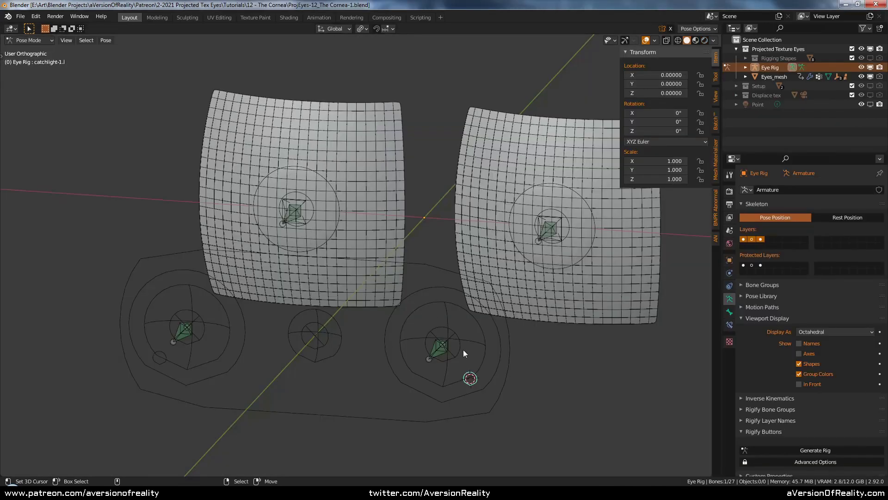
# Back in the ProjEyes-12_The Cornea-1.blend file, put the Eye Rig into Edit Mode with the catchlight-1.l bone selected
pyautogui.press('KP_1')
pyautogui.scroll(5, 399, 314)
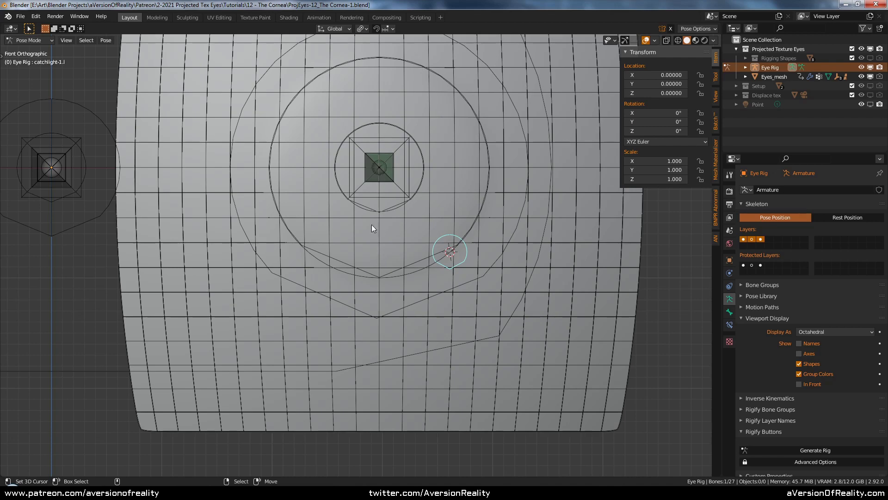
pyautogui.scroll(-3, 490, 218)
pyautogui.moveTo(490, 218); pyautogui.dragTo(490, 260, button='middle')
pyautogui.press('Tab')
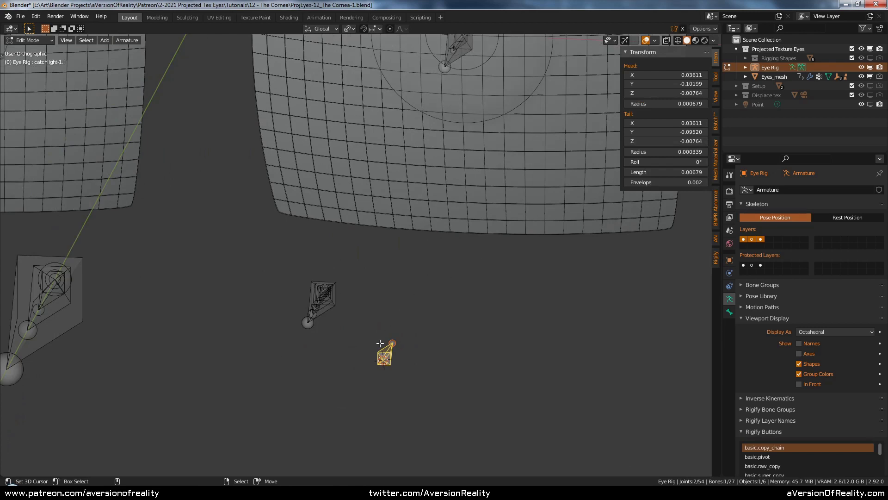
# Compare the head and tail coordinates of the eye_target.l, eye_control.l and catchlight-1.l bones
pyautogui.click(326, 287)
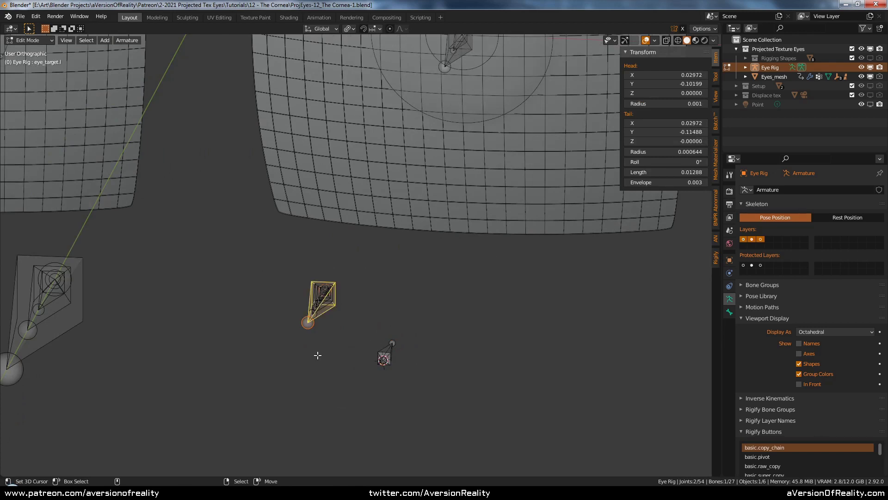
pyautogui.click(326, 292)
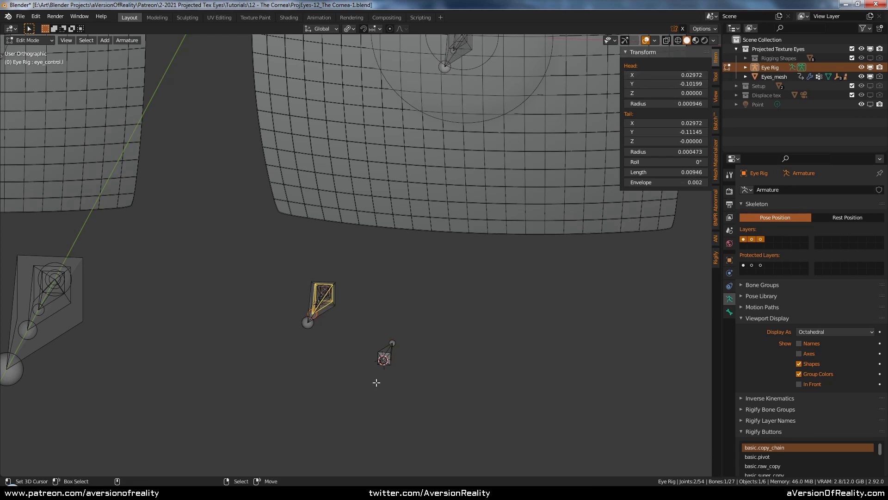
pyautogui.click(385, 354)
pyautogui.rightClick(320, 292)
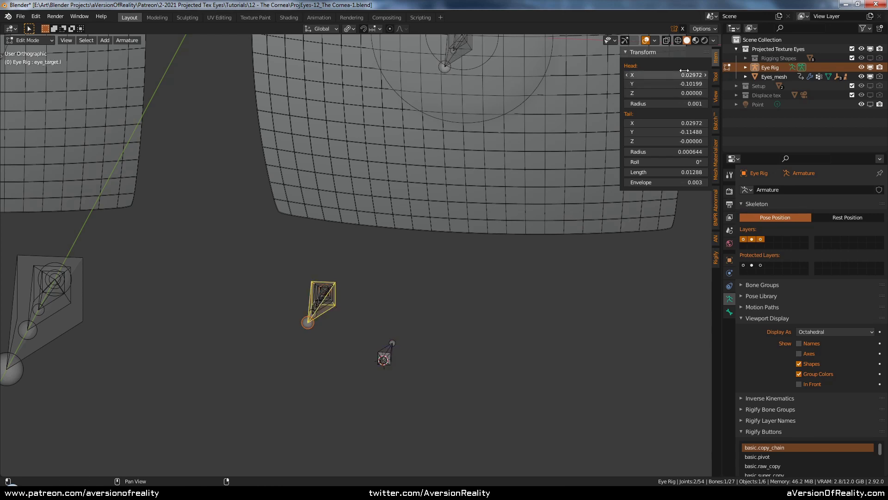
pyautogui.rightClick(384, 352)
pyautogui.keyDown('shift'); pyautogui.moveTo(385, 354); pyautogui.dragTo(427, 353, button='middle'); pyautogui.keyUp('shift')
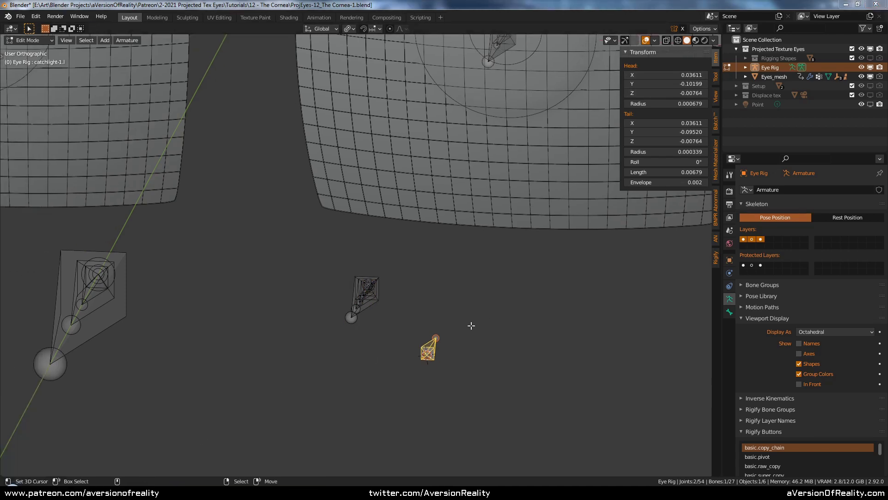
# Snap the 3D cursor to the eye_target.l bone in Pose Mode and return to Edit Mode with catchlight-1.l selected
pyautogui.click(383, 284)
pyautogui.press('Tab')
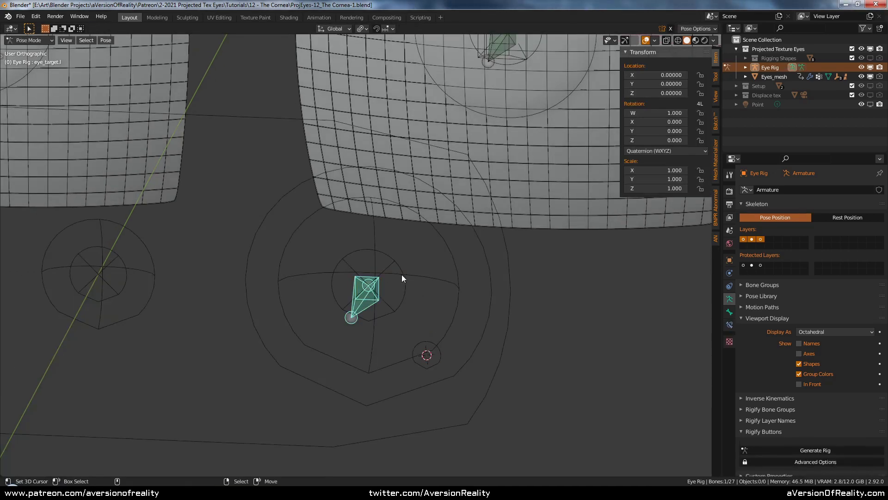
pyautogui.hotkey('shift', 's')
pyautogui.click(408, 301)
pyautogui.press('Tab')
pyautogui.click(427, 336)
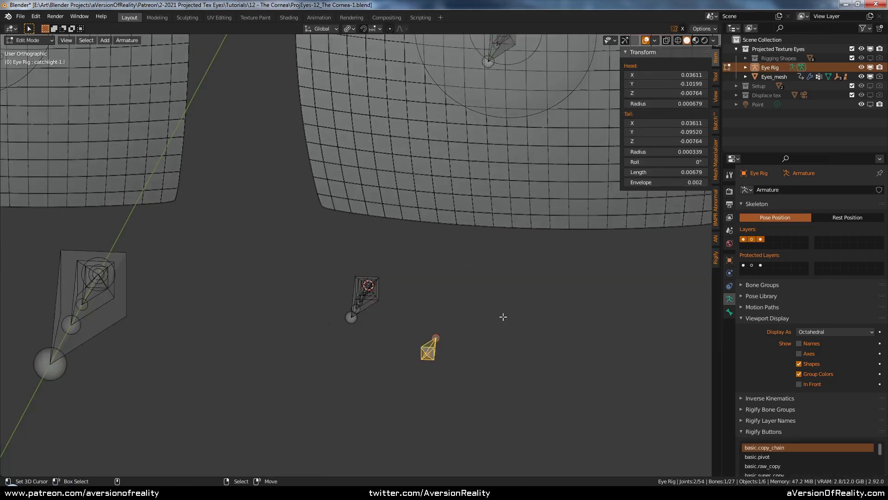
# Duplicate the catchlight-1.l bone in place together with its mirrored counterpart
pyautogui.scroll(-6, 493, 237)
pyautogui.scroll(5, 493, 238)
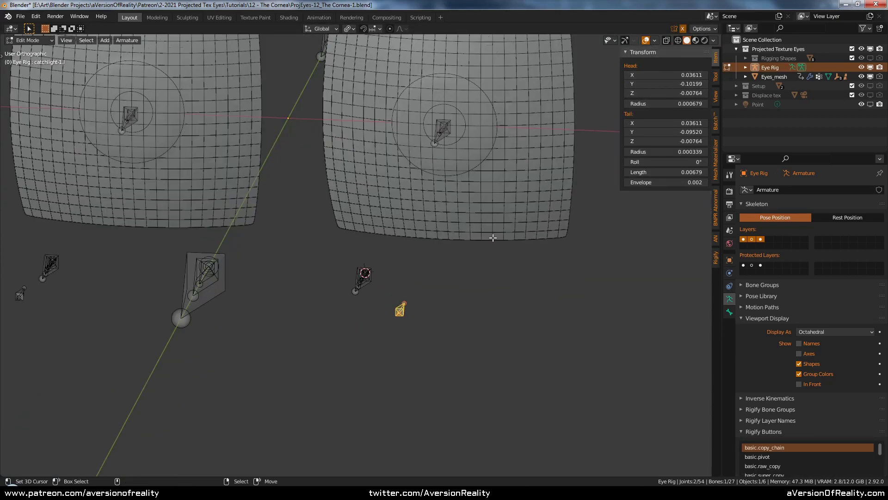
pyautogui.scroll(-1, 546, 229)
pyautogui.hotkey('shift', 'd')
pyautogui.press('Escape')
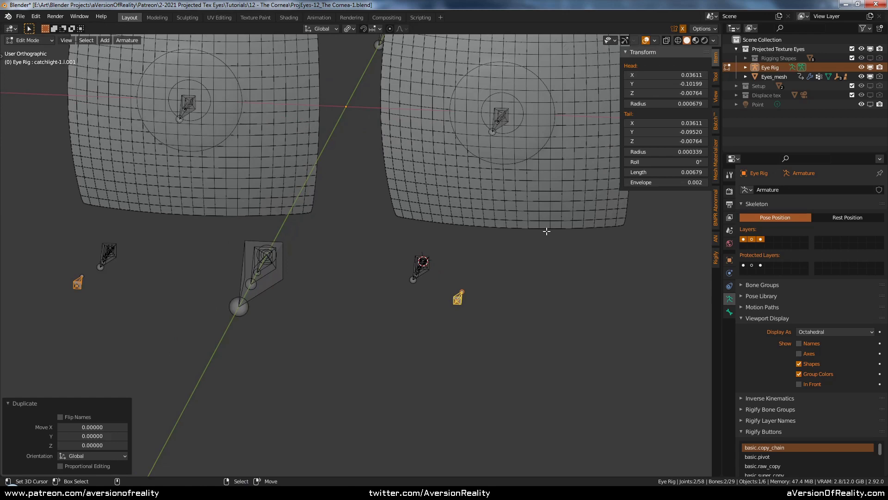
# Set the pivot point to the 3D Cursor and mirror the duplicated catchlight bones along the X axis
pyautogui.press('.')
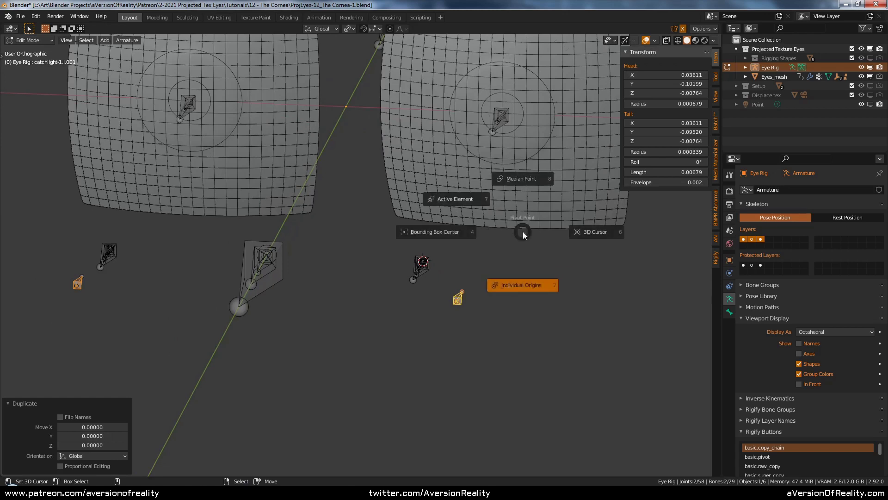
pyautogui.click(598, 235)
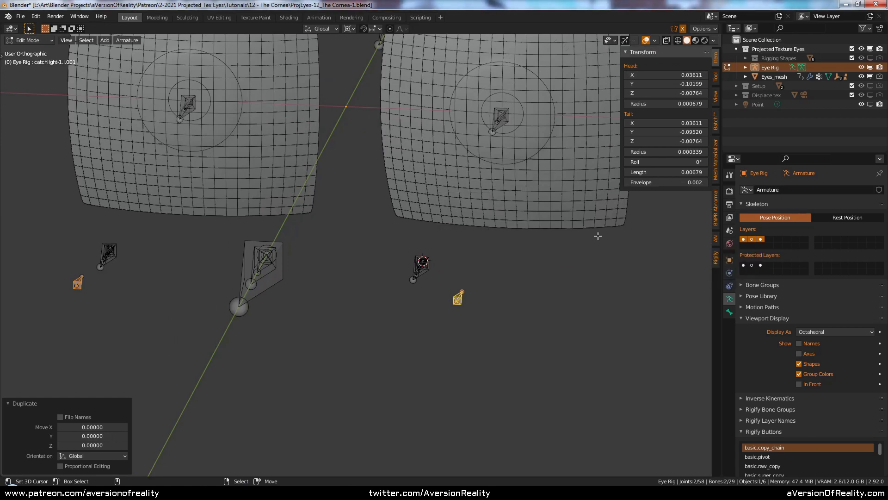
pyautogui.hotkey('ctrl', 'm')
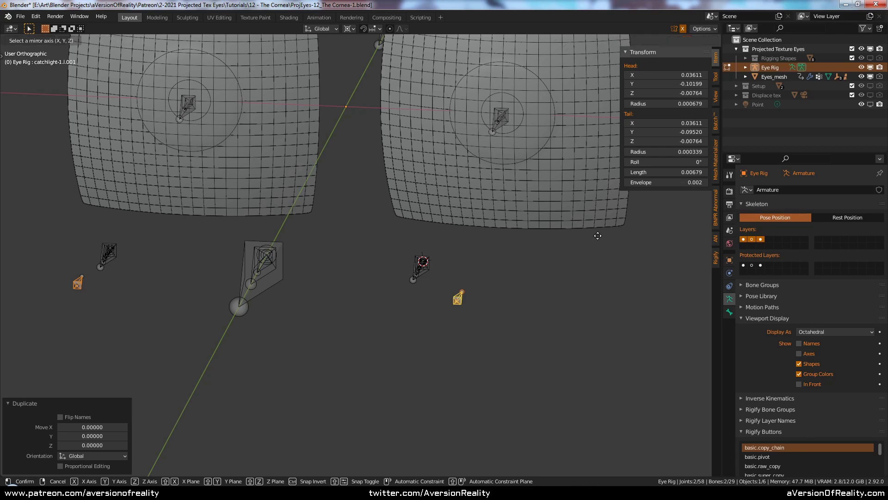
pyautogui.press('x')
pyautogui.press('Return')
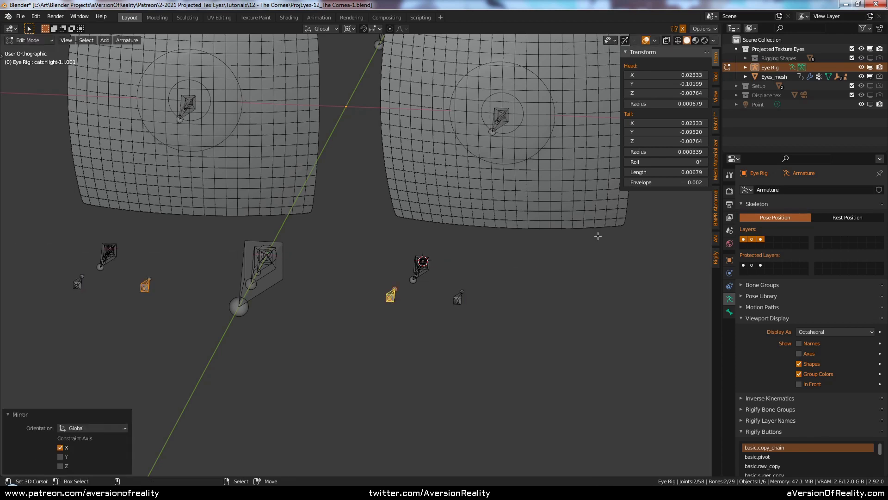
# Rename the duplicated catchlight bone beneath the left eye to catchlight-2.l
pyautogui.scroll(1, 477, 281)
pyautogui.moveTo(537, 263); pyautogui.dragTo(629, 261, button='middle')
pyautogui.moveTo(384, 333); pyautogui.dragTo(531, 288, button='middle')
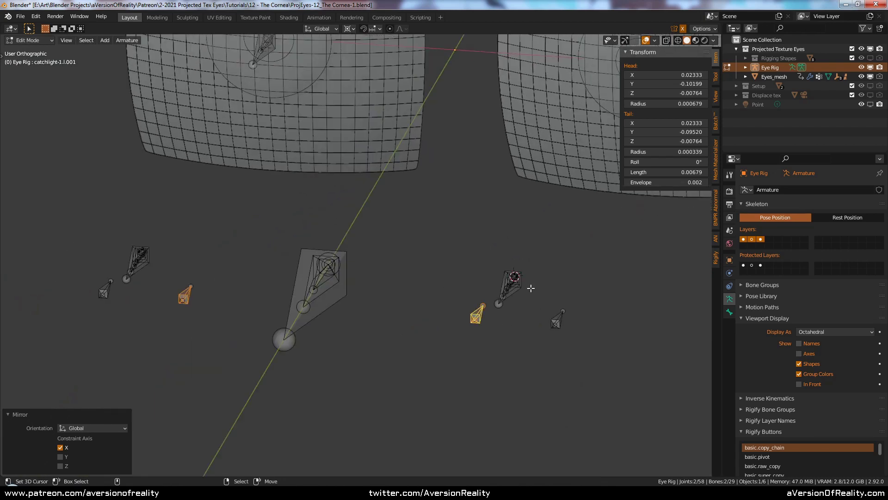
pyautogui.rightClick(477, 314)
pyautogui.click(729, 311)
pyautogui.click(782, 191)
pyautogui.click(781, 191)
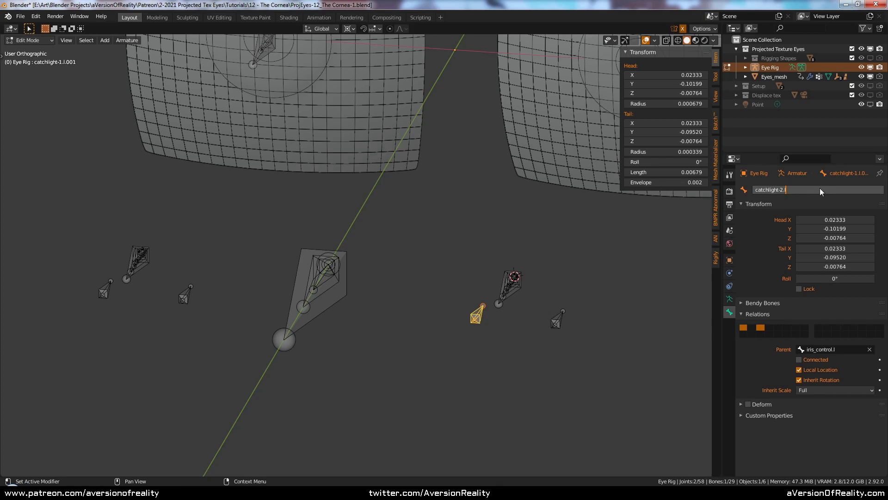
# Rename the duplicated catchlight bone beneath the right eye to catchlight-2.r
pyautogui.click(188, 293)
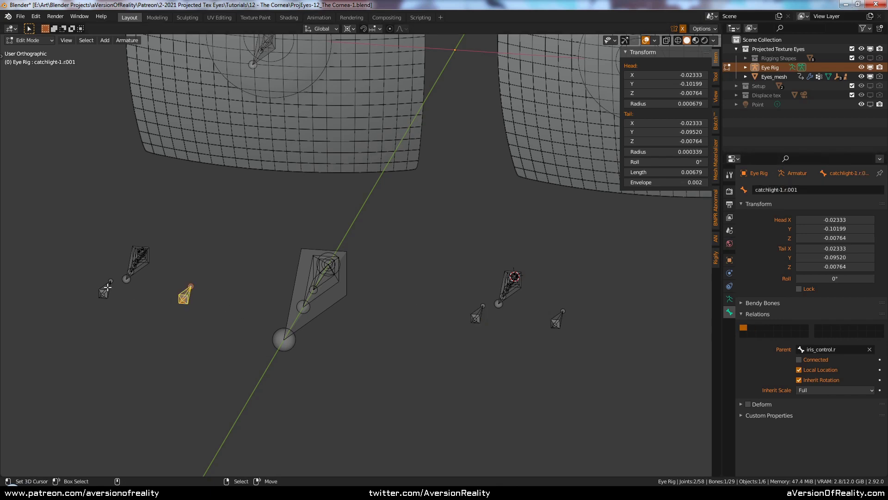
pyautogui.click(796, 190)
pyautogui.moveTo(799, 189); pyautogui.dragTo(782, 188)
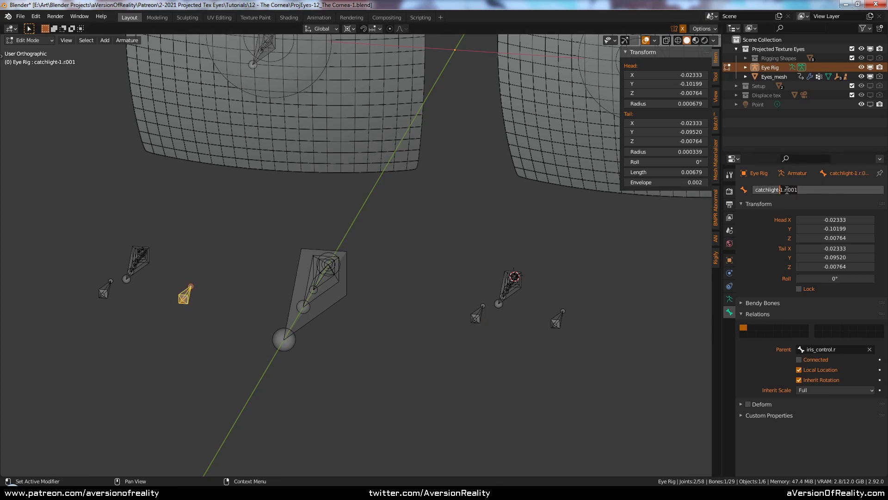
pyautogui.press('Return')
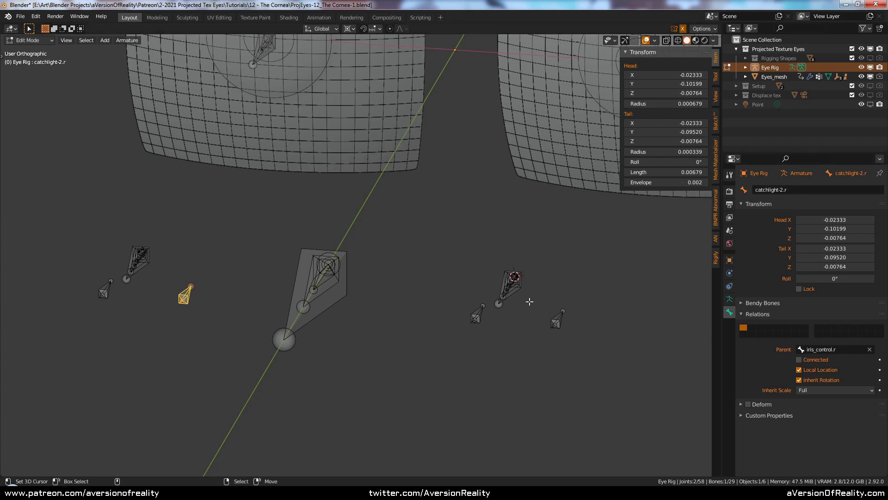
# Put the Eye Rig into Pose Mode and clear the custom shape object of the catchlight-2.l bone
pyautogui.hotkey('ctrl', 'Tab')
pyautogui.moveTo(595, 265); pyautogui.dragTo(585, 292, button='middle')
pyautogui.click(510, 344)
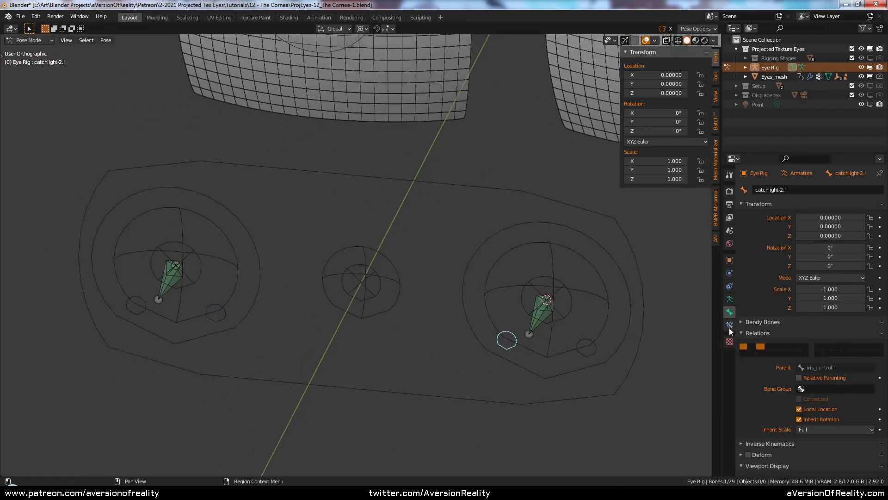
pyautogui.scroll(-5, 759, 333)
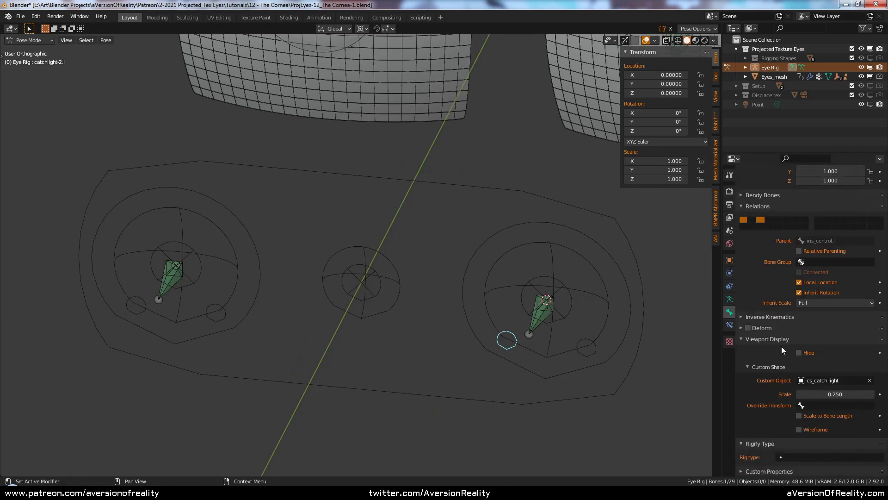
pyautogui.click(871, 381)
# Show the Rigging Shapes collection in the viewport and assign cs_circle as catchlight-2.l's custom shape
pyautogui.scroll(-4, 617, 307)
pyautogui.keyDown('shift'); pyautogui.moveTo(618, 307); pyautogui.dragTo(490, 366, button='middle'); pyautogui.keyUp('shift')
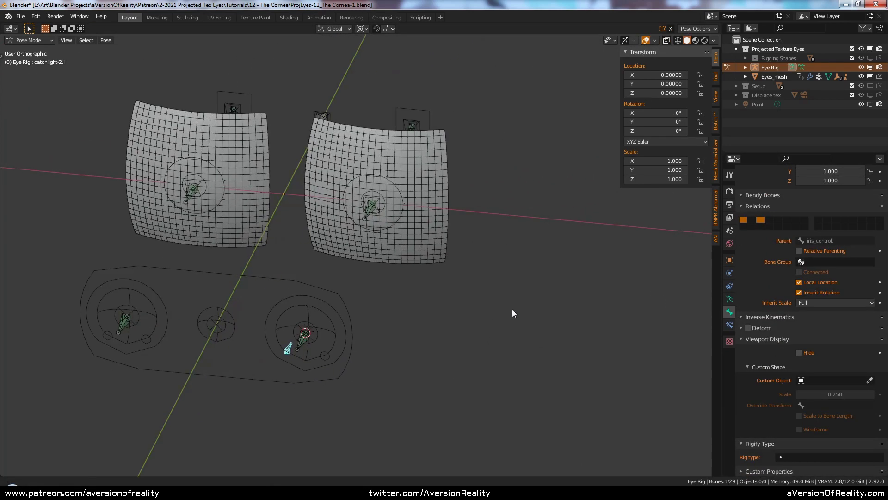
pyautogui.click(870, 58)
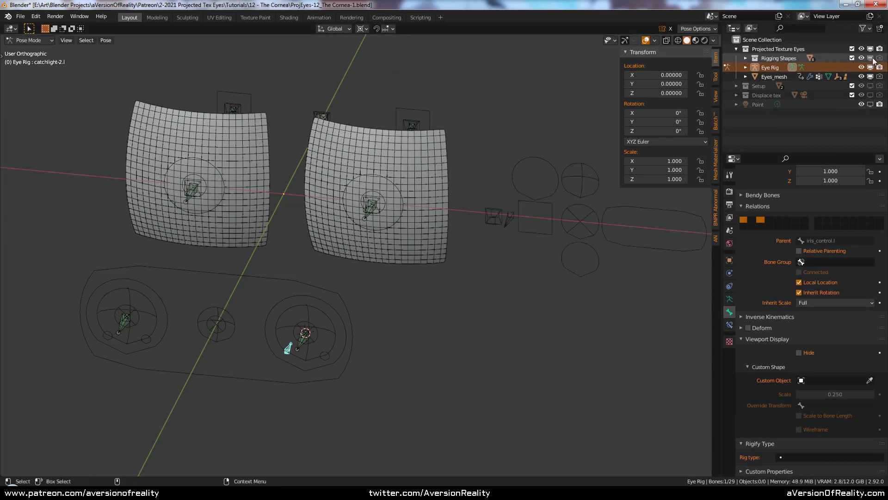
pyautogui.click(871, 380)
pyautogui.click(589, 207)
# Replace the catchlight-1.r bone's custom shape with cs_circle
pyautogui.click(111, 338)
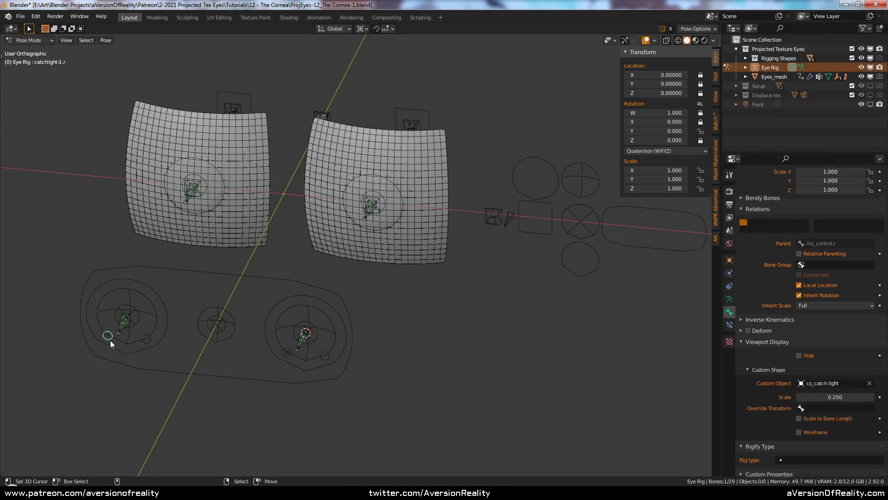
pyautogui.click(870, 390)
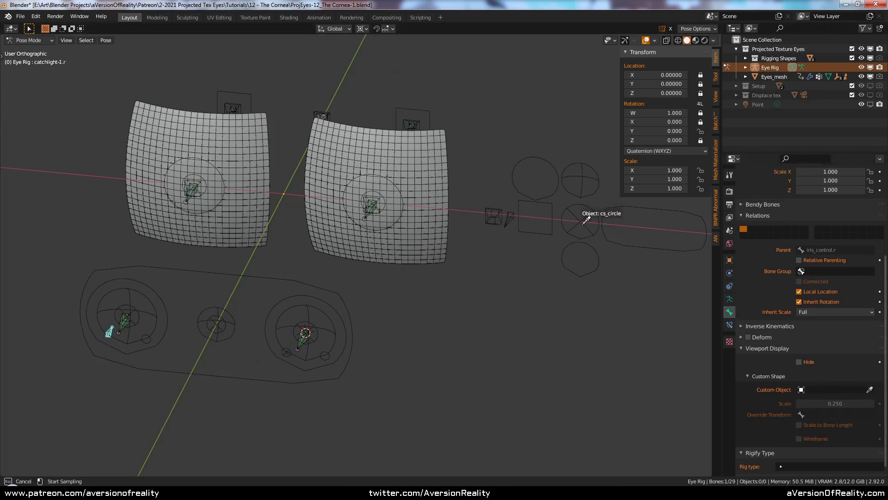
pyautogui.click(585, 209)
# Put the catchlight-1.r and catchlight-2.l bones on the third bone layer only and toggle that layer of the armature
pyautogui.keyDown('shift'); pyautogui.click(285, 353); pyautogui.keyUp('shift')
pyautogui.press('m')
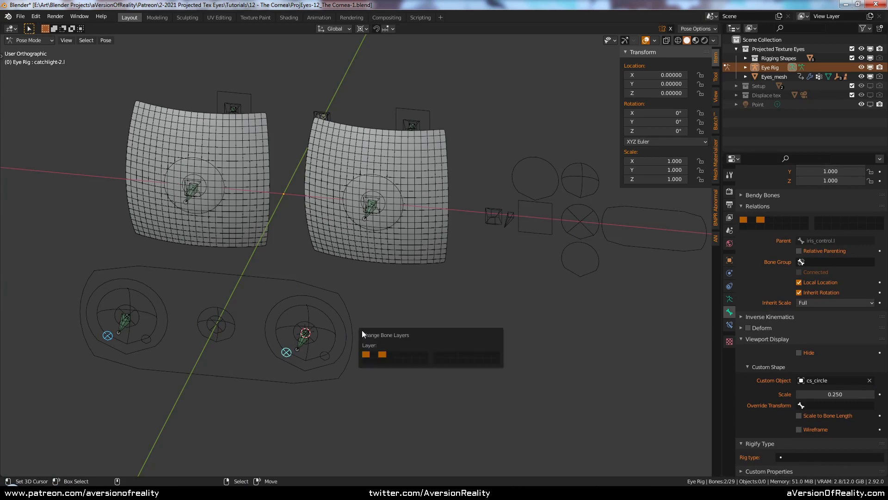
pyautogui.click(384, 355)
pyautogui.scroll(1, 452, 280)
pyautogui.keyDown('shift'); pyautogui.moveTo(454, 279); pyautogui.dragTo(576, 281, button='middle'); pyautogui.keyUp('shift')
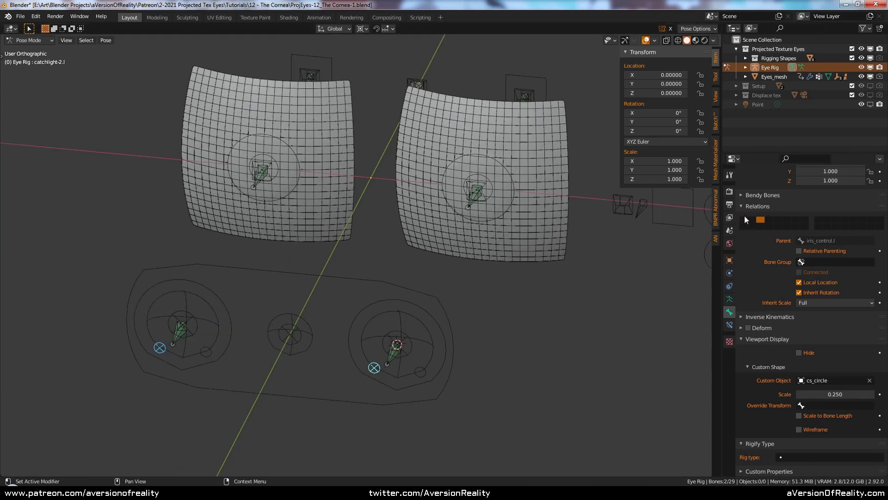
pyautogui.click(730, 298)
pyautogui.keyDown('shift'); pyautogui.click(761, 234); pyautogui.keyUp('shift')
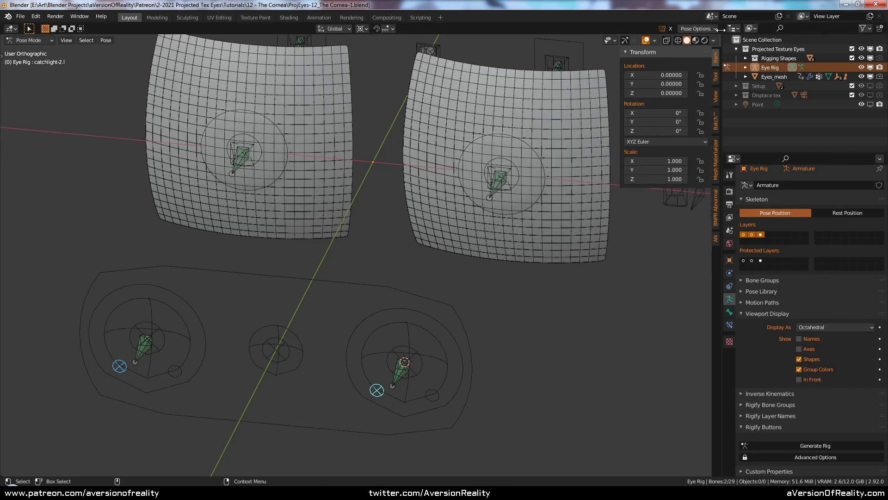
# Split the 3D viewport horizontally and turn the lower area into a Shader Editor
pyautogui.moveTo(720, 27); pyautogui.dragTo(694, 286)
pyautogui.click(12, 292)
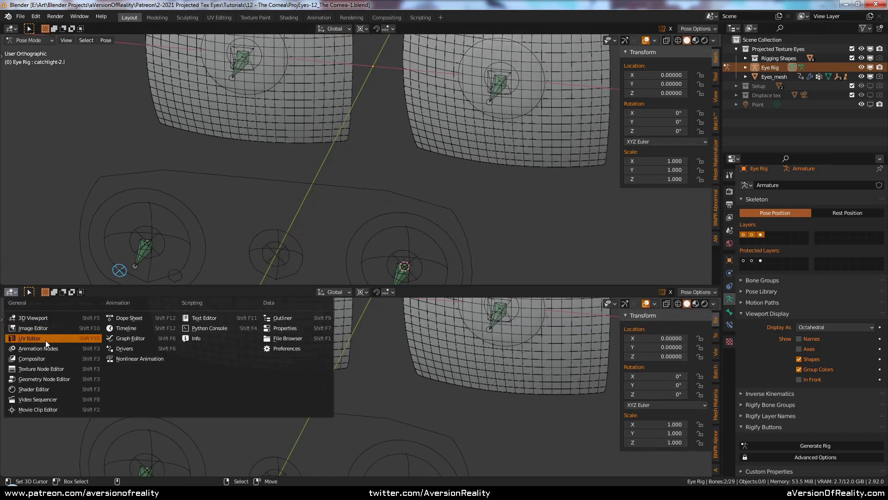
pyautogui.click(57, 389)
# Leave Pose Mode, select Eyes_mesh and display its Cornea material's nodes around the catchlight Attribute nodes
pyautogui.hotkey('ctrl', 'Tab')
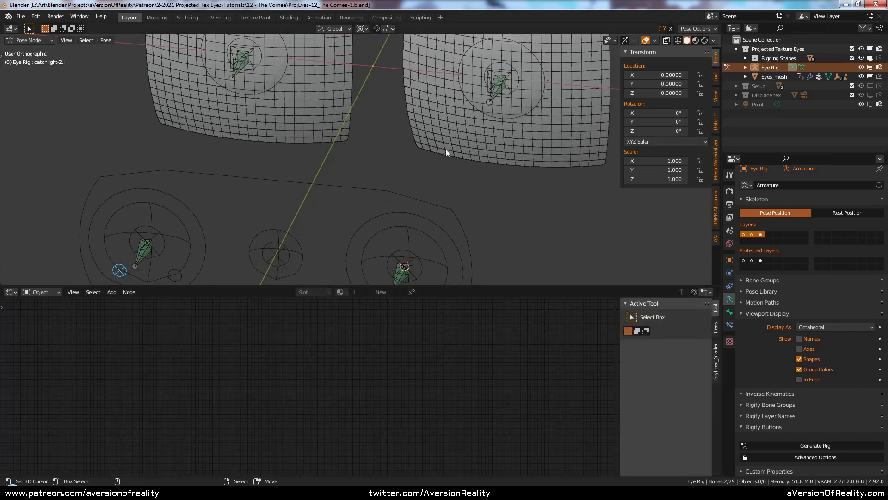
pyautogui.click(492, 143)
pyautogui.moveTo(451, 382); pyautogui.dragTo(437, 359, button='middle')
pyautogui.scroll(3, 437, 359)
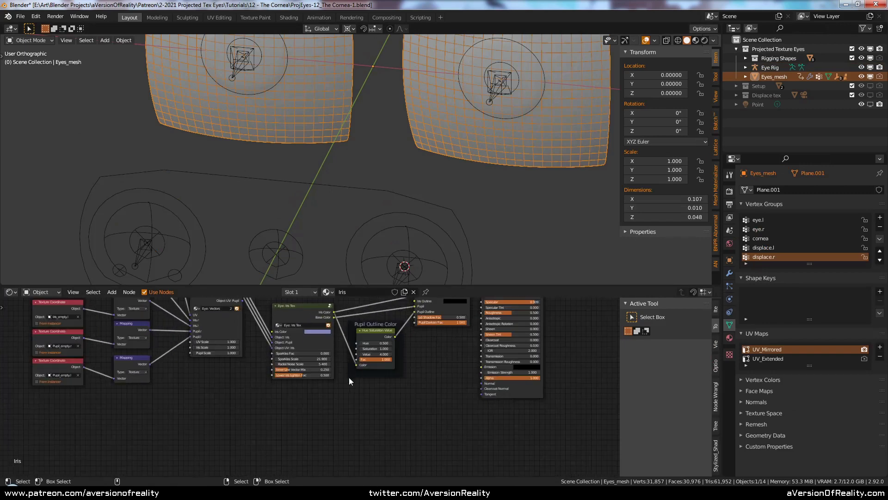
pyautogui.click(730, 338)
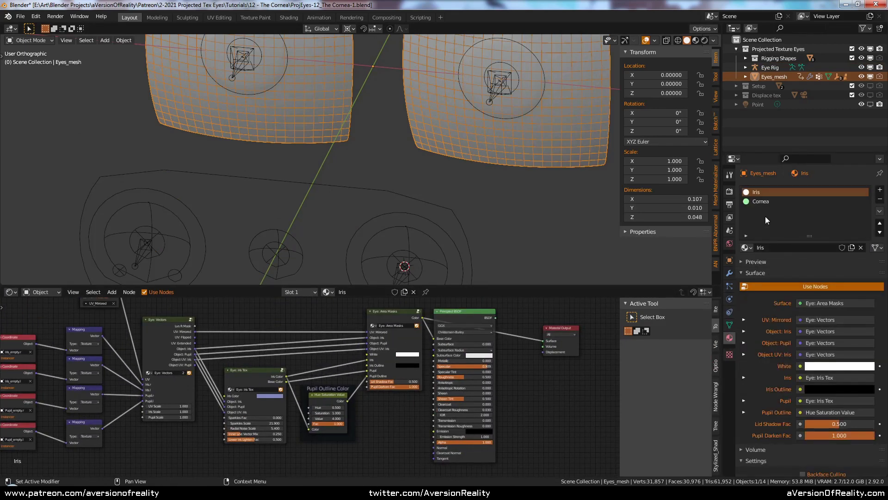
pyautogui.click(755, 202)
pyautogui.moveTo(374, 421); pyautogui.dragTo(354, 386, button='middle')
pyautogui.scroll(2, 355, 387)
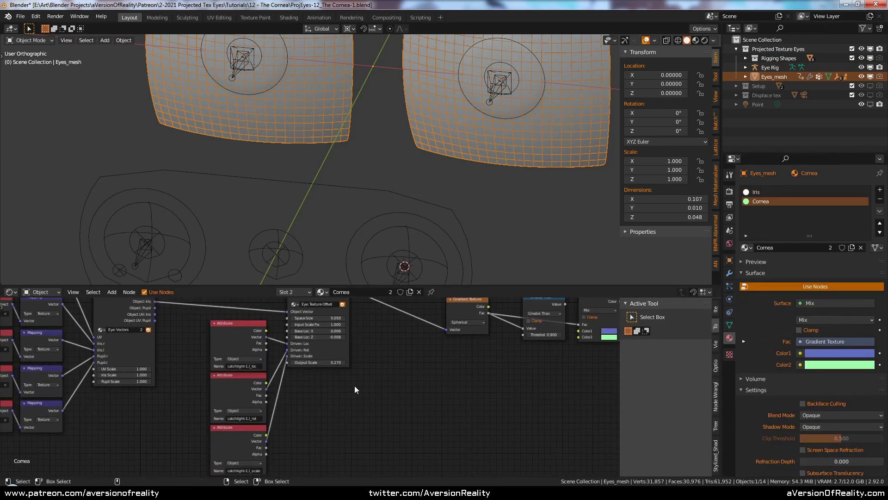
# Hide the Shader Editor's sidebar and resize the split so the 3D viewport takes most of the height
pyautogui.press('n')
pyautogui.moveTo(473, 285); pyautogui.dragTo(467, 249)
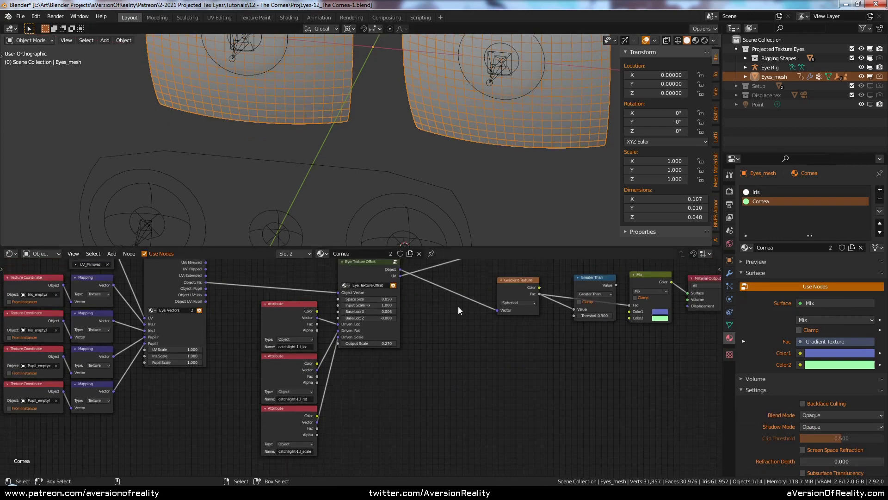
pyautogui.scroll(-1, 505, 188)
pyautogui.keyDown('shift'); pyautogui.moveTo(419, 193); pyautogui.dragTo(459, 155, button='middle'); pyautogui.keyUp('shift')
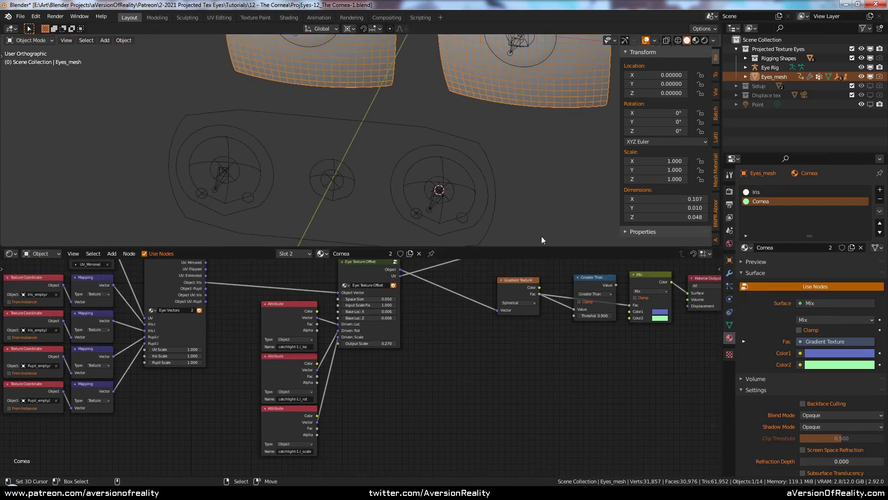
pyautogui.moveTo(555, 248); pyautogui.dragTo(555, 339)
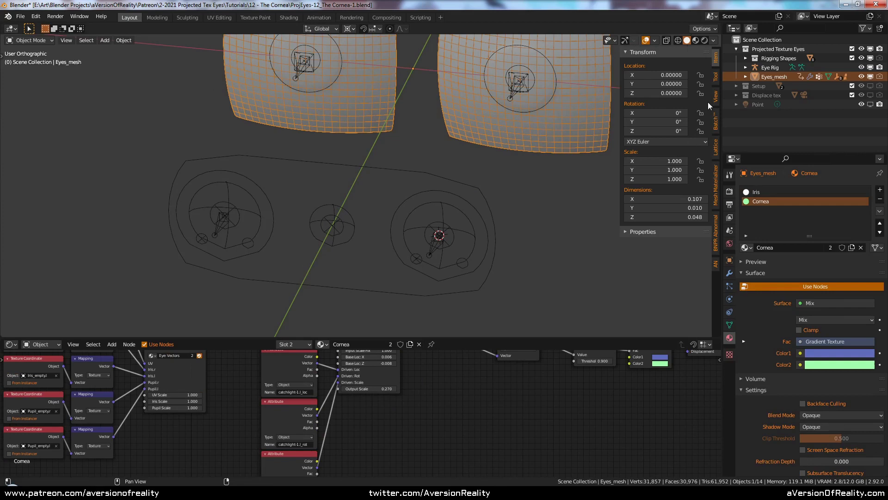
# Select the Eye Rig's catchlight-2.r bone in Pose Mode and copy it as the Prop Driver reference
pyautogui.click(716, 77)
pyautogui.click(251, 247)
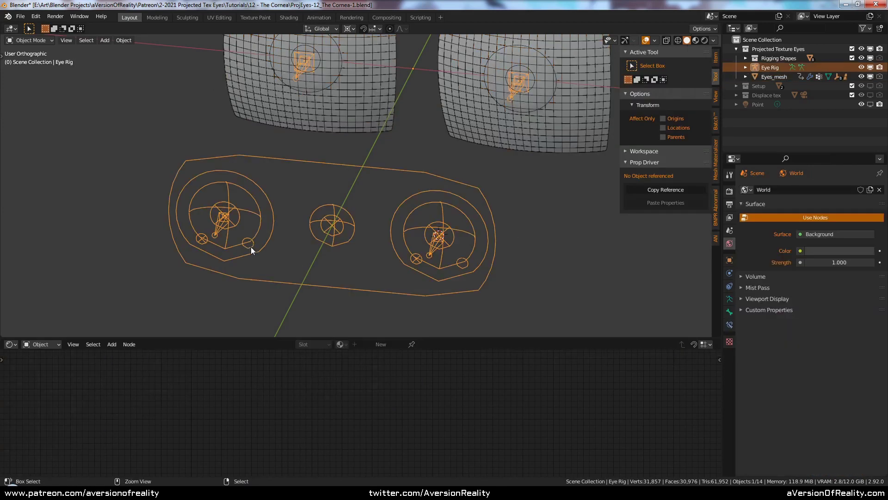
pyautogui.hotkey('ctrl', 'Tab')
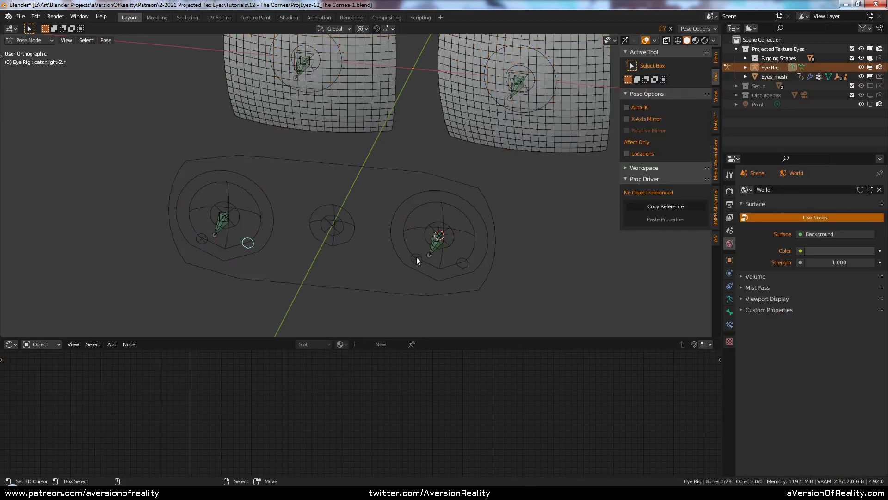
pyautogui.click(673, 209)
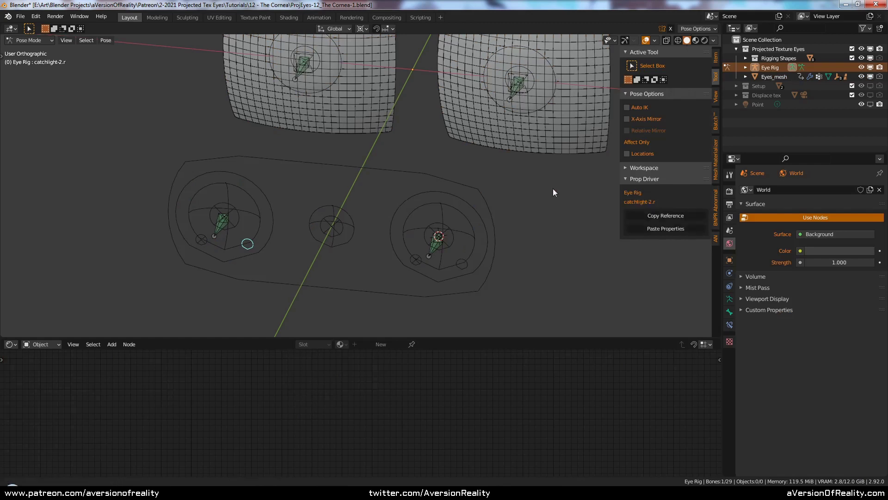
# Return to Object Mode, select Eyes_mesh and paste the catchlight-2.r Prop Driver properties onto it
pyautogui.keyDown('shift'); pyautogui.moveTo(554, 188); pyautogui.dragTo(540, 210, button='middle'); pyautogui.keyUp('shift')
pyautogui.hotkey('ctrl', 'Tab')
pyautogui.rightClick(559, 172)
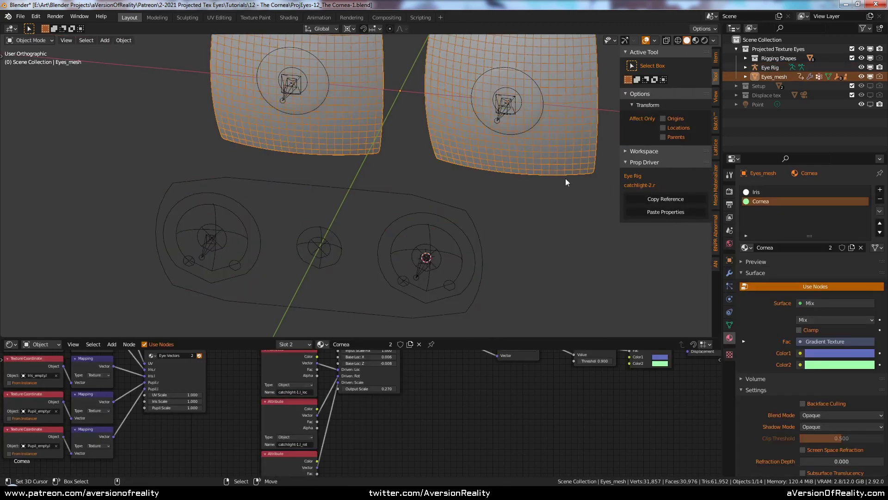
pyautogui.click(668, 210)
pyautogui.click(668, 247)
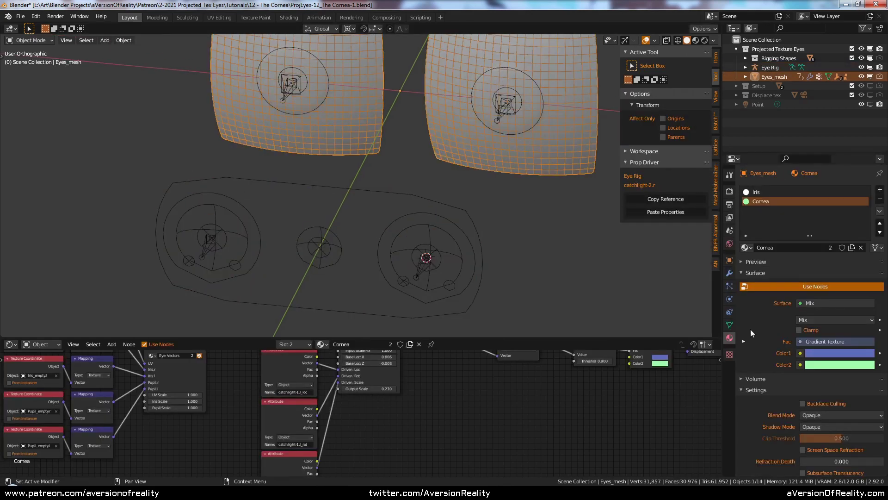
# Display Eyes_mesh's custom properties and examine the catchlight Attribute nodes feeding the two Eye: Texture Offset nodes
pyautogui.click(729, 261)
pyautogui.scroll(-6, 756, 311)
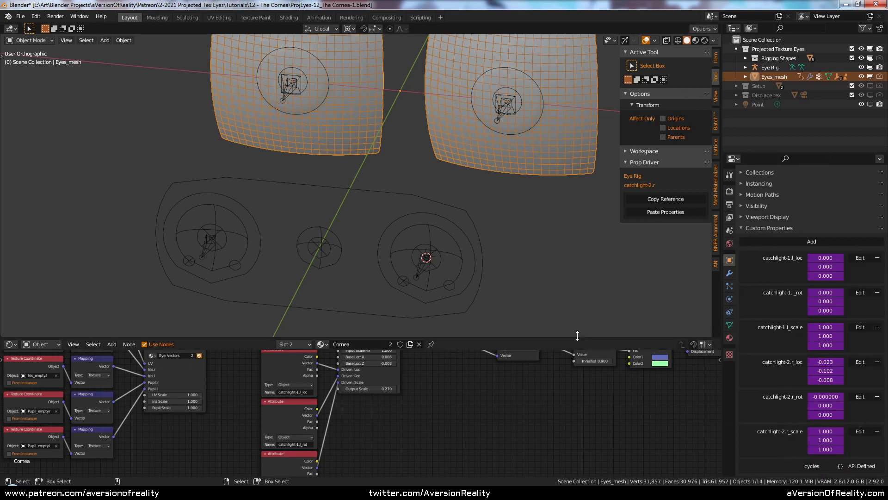
pyautogui.moveTo(534, 339); pyautogui.dragTo(534, 210)
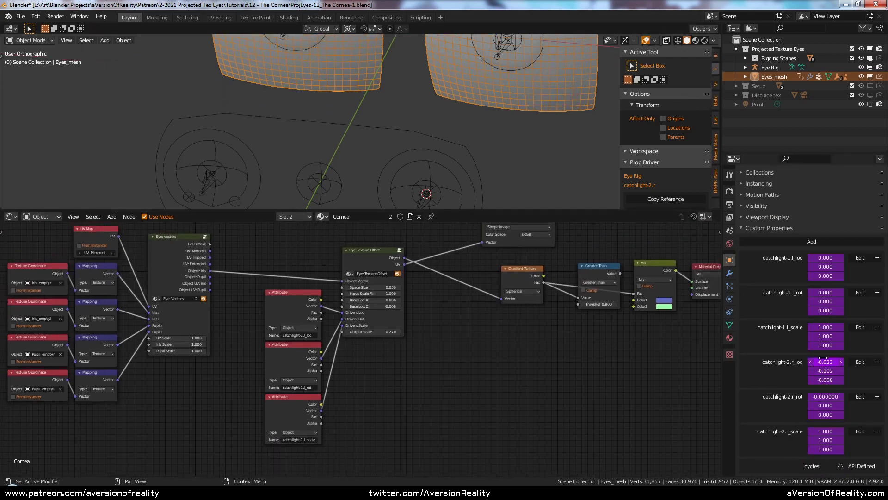
pyautogui.moveTo(596, 350); pyautogui.dragTo(596, 375, button='middle')
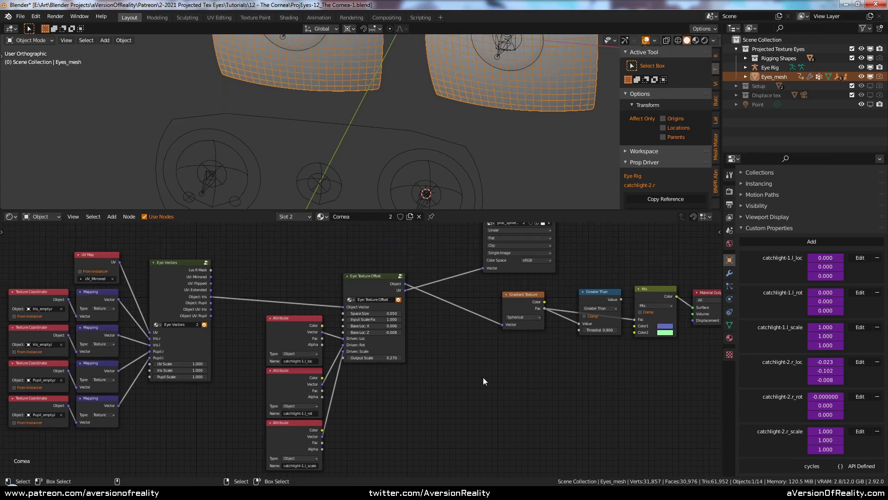
pyautogui.moveTo(461, 375); pyautogui.dragTo(469, 367, button='middle')
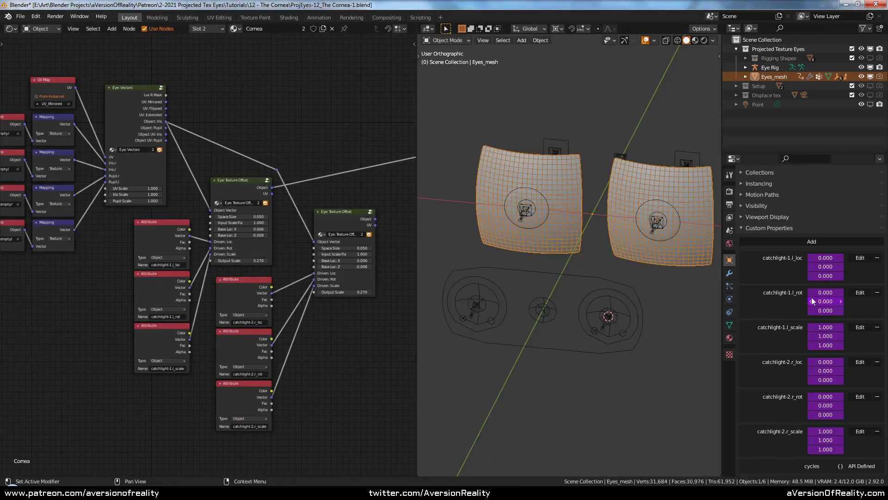
pyautogui.moveTo(379, 198); pyautogui.dragTo(281, 202, button='middle')
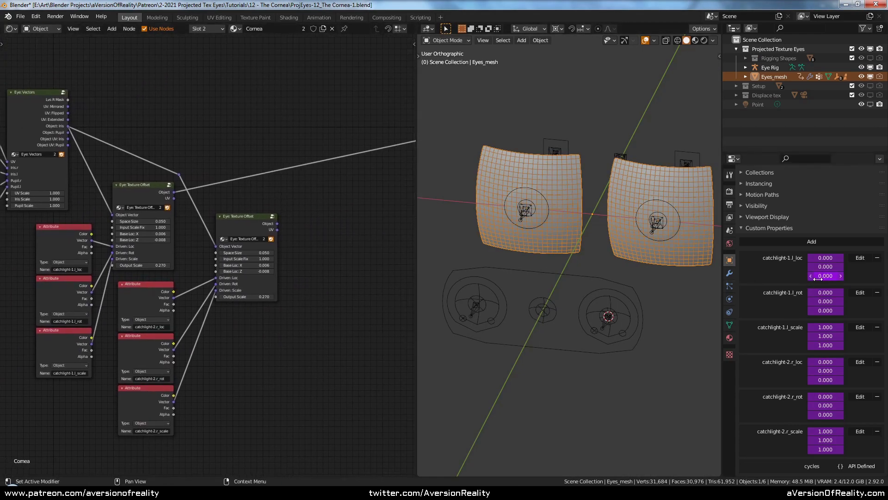
pyautogui.scroll(3, 325, 254)
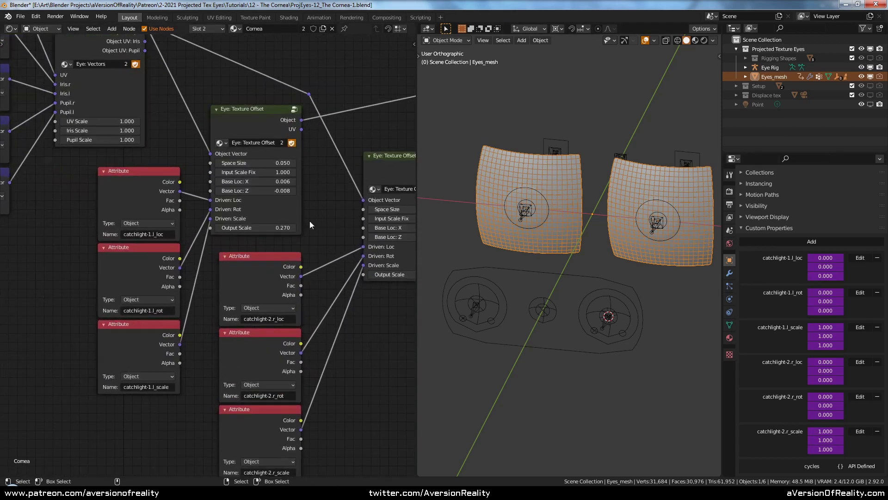
pyautogui.moveTo(385, 151); pyautogui.dragTo(298, 194, button='middle')
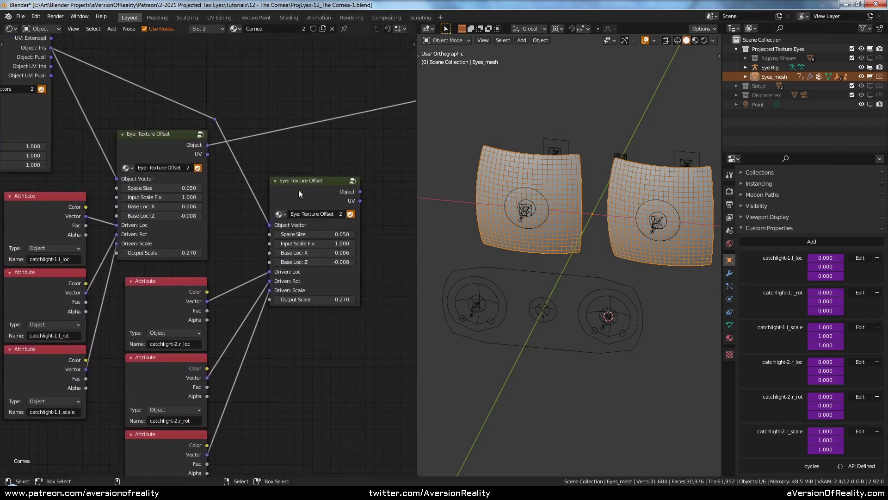
# Show only the Eye Rig's first bone layer, reselect Eyes_mesh and turn off the viewport's wireframe display
pyautogui.moveTo(430, 158); pyautogui.dragTo(632, 179, button='middle')
pyautogui.scroll(1, 632, 180)
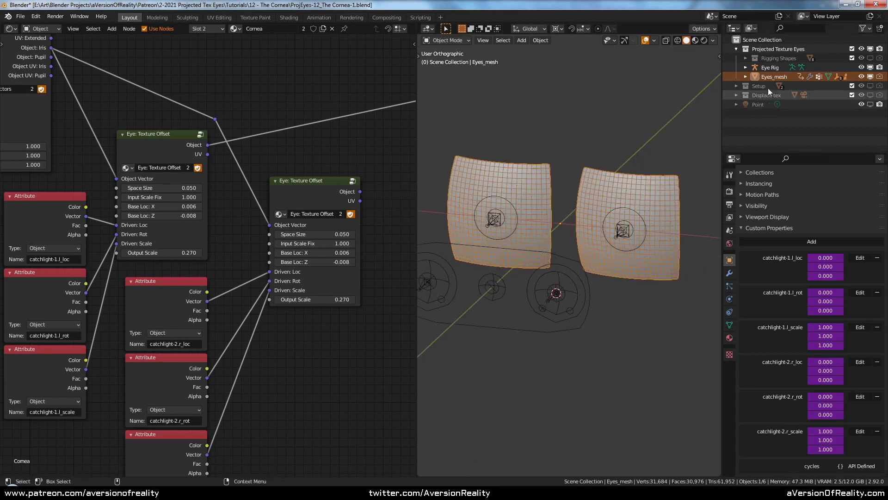
pyautogui.click(590, 307)
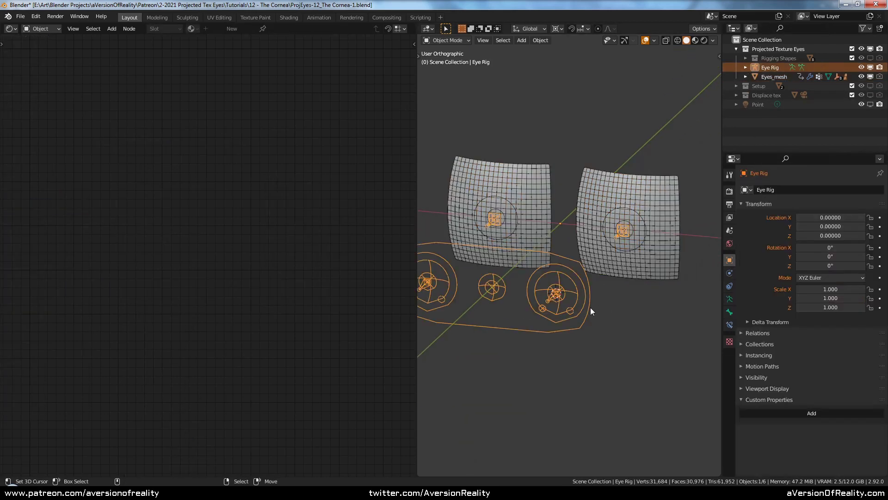
pyautogui.click(730, 298)
pyautogui.keyDown('shift'); pyautogui.moveTo(562, 222); pyautogui.dragTo(626, 228, button='middle'); pyautogui.keyUp('shift')
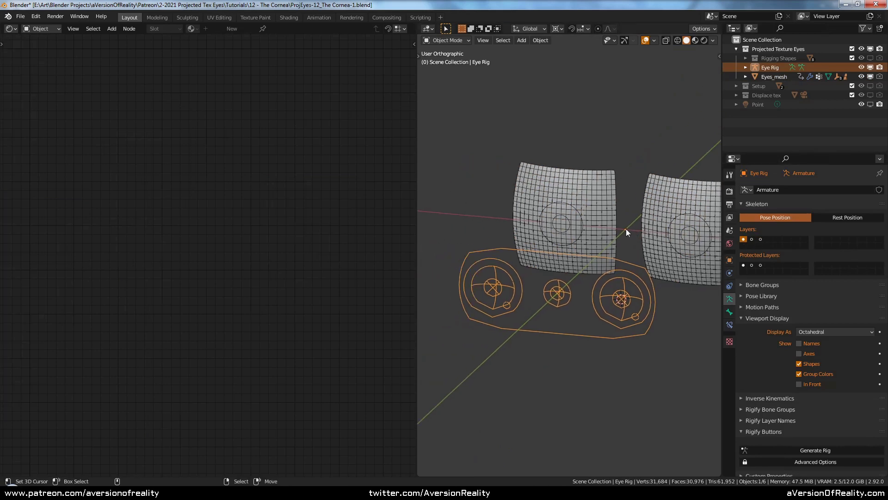
pyautogui.rightClick(595, 199)
pyautogui.keyDown('shift'); pyautogui.moveTo(630, 197); pyautogui.dragTo(594, 186, button='middle'); pyautogui.keyUp('shift')
pyautogui.hotkey('shift', 'z')
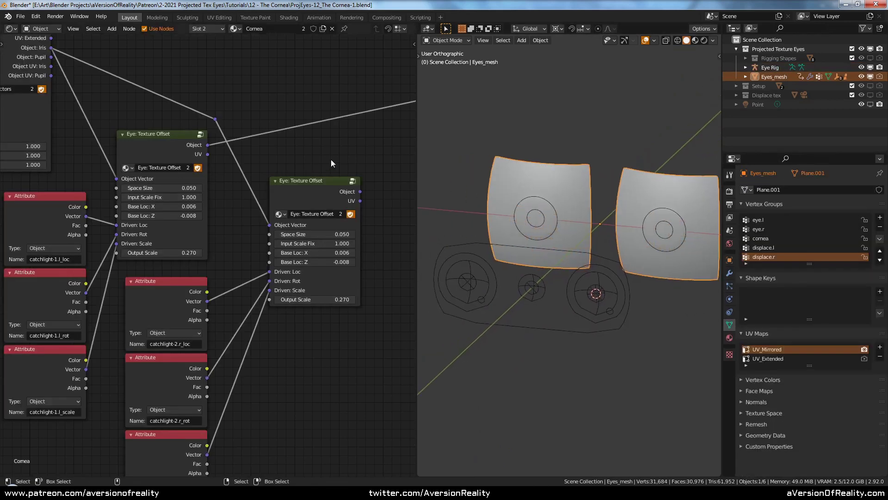
# Add a MixRGB node above the second Eye: Texture Offset node in the Cornea material
pyautogui.scroll(-3, 349, 155)
pyautogui.moveTo(349, 155); pyautogui.dragTo(199, 244, button='middle')
pyautogui.hotkey('shift', 'a')
pyautogui.moveTo(266, 175)
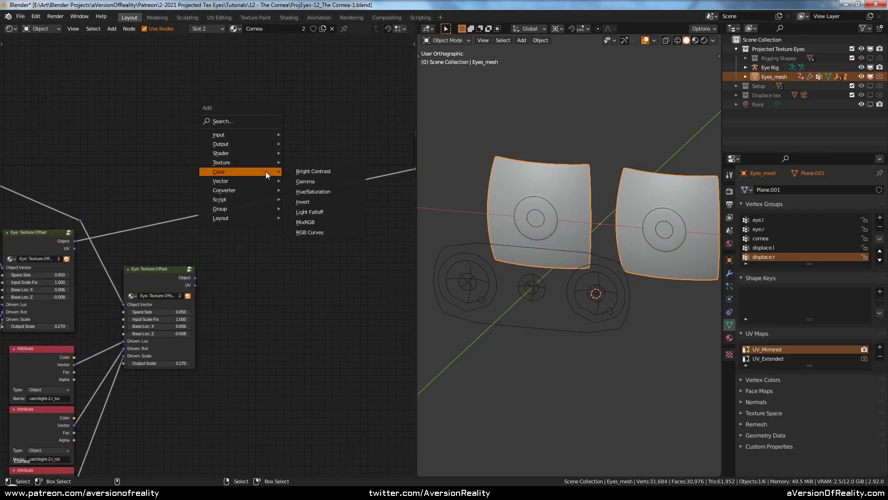
pyautogui.click(319, 223)
pyautogui.click(240, 129)
# Connect LvsR Mask to the new Mix node's Fac, the catchlight-2.r offset's Object to Color1 and the catchlight-1.l offset's Object to Color2
pyautogui.moveTo(98, 150); pyautogui.dragTo(224, 167, button='middle')
pyautogui.moveTo(76, 151); pyautogui.dragTo(366, 184)
pyautogui.moveTo(263, 238); pyautogui.dragTo(225, 233, button='middle')
pyautogui.moveTo(164, 255); pyautogui.dragTo(329, 193)
pyautogui.moveTo(284, 290); pyautogui.dragTo(331, 190)
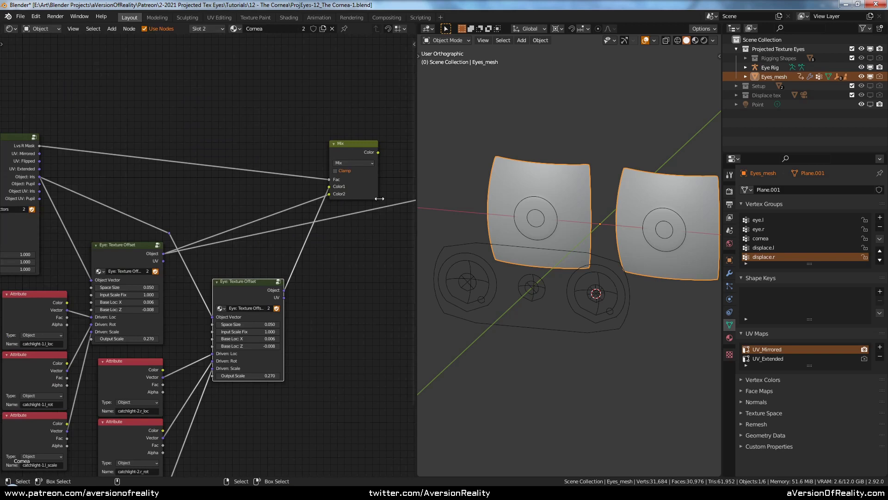
# Connect the new Mix node's Color to the Gradient Texture's Vector, and Greater Than's Value to the final Mix node's Fac
pyautogui.moveTo(334, 176); pyautogui.dragTo(188, 161, button='middle')
pyautogui.moveTo(213, 131); pyautogui.dragTo(184, 176)
pyautogui.scroll(-1, 310, 217)
pyautogui.moveTo(368, 220); pyautogui.dragTo(206, 210, button='middle')
pyautogui.scroll(-3, 206, 209)
pyautogui.moveTo(161, 142); pyautogui.dragTo(252, 206)
pyautogui.scroll(1, 199, 171)
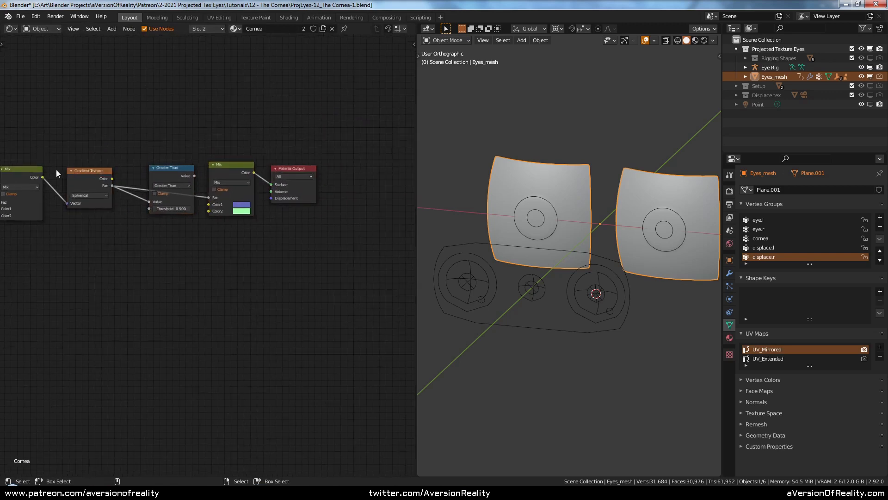
pyautogui.moveTo(195, 176); pyautogui.dragTo(215, 201)
# Switch the viewport to Rendered shading in front orthographic view and save the file
pyautogui.press('z')
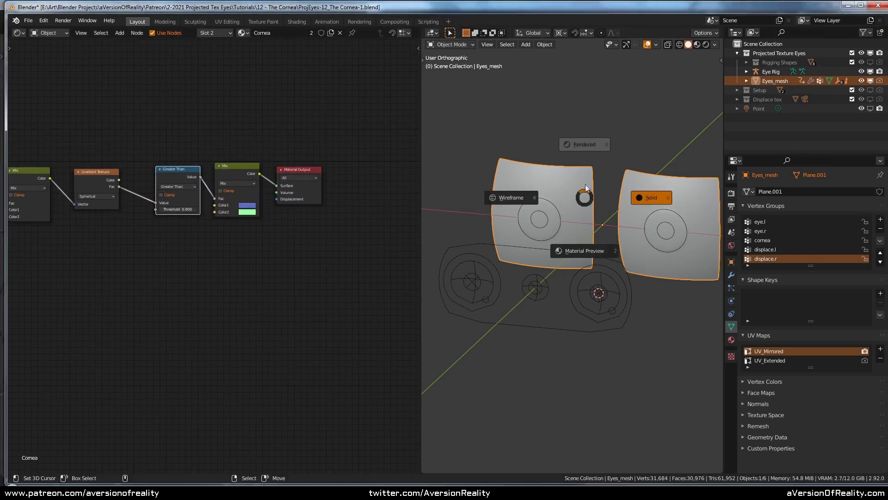
pyautogui.click(594, 133)
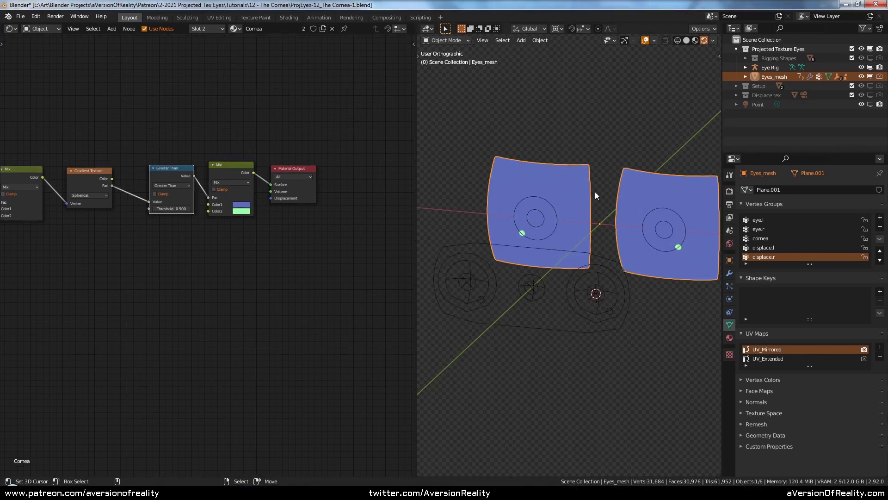
pyautogui.press('KP_5')
pyautogui.press('KP_1')
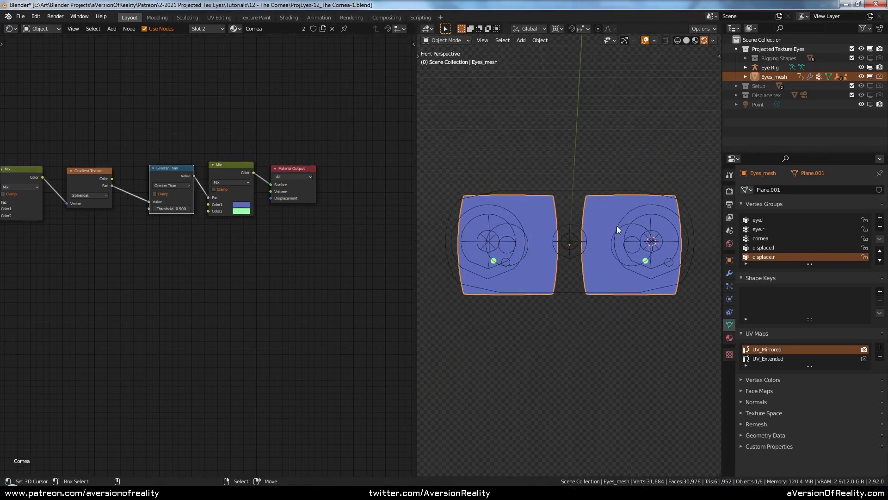
pyautogui.press('KP_5')
pyautogui.hotkey('ctrl', 's')
pyautogui.scroll(2, 503, 234)
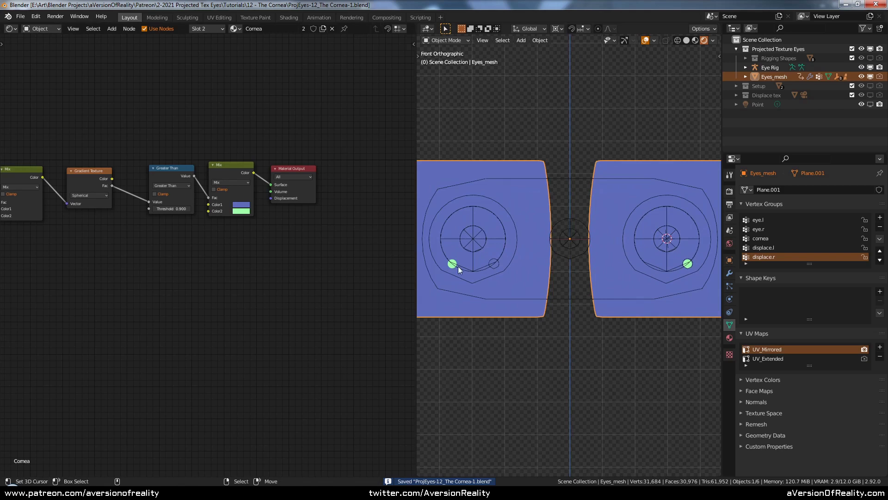
# Put the Eye Rig in Pose Mode and try moving a catchlight bone along the X axis
pyautogui.click(492, 267)
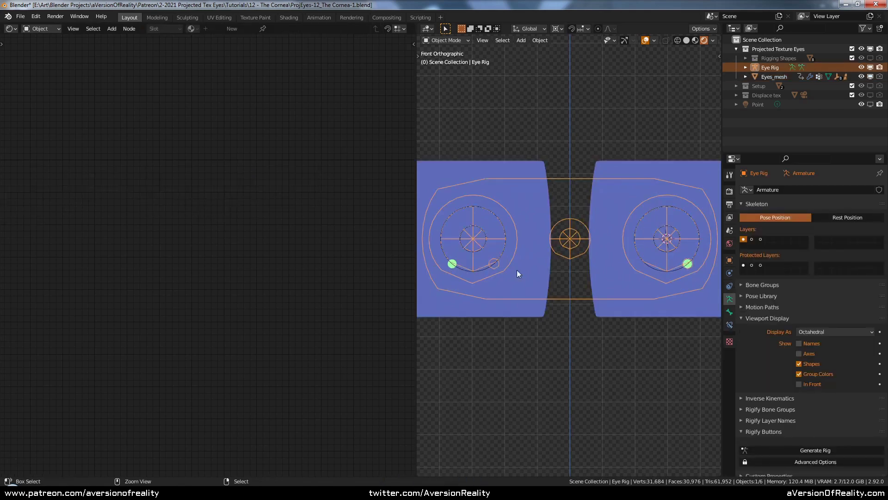
pyautogui.hotkey('ctrl', 'Tab')
pyautogui.press('g')
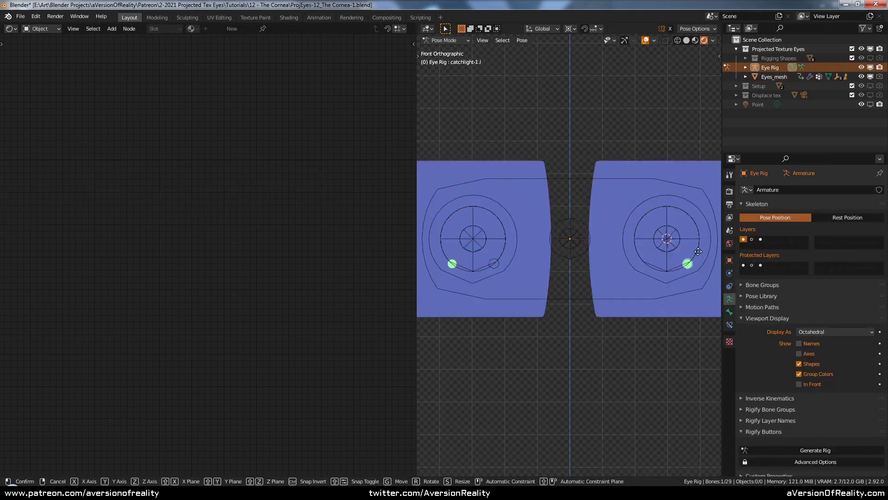
pyautogui.press('x')
pyautogui.click(689, 249)
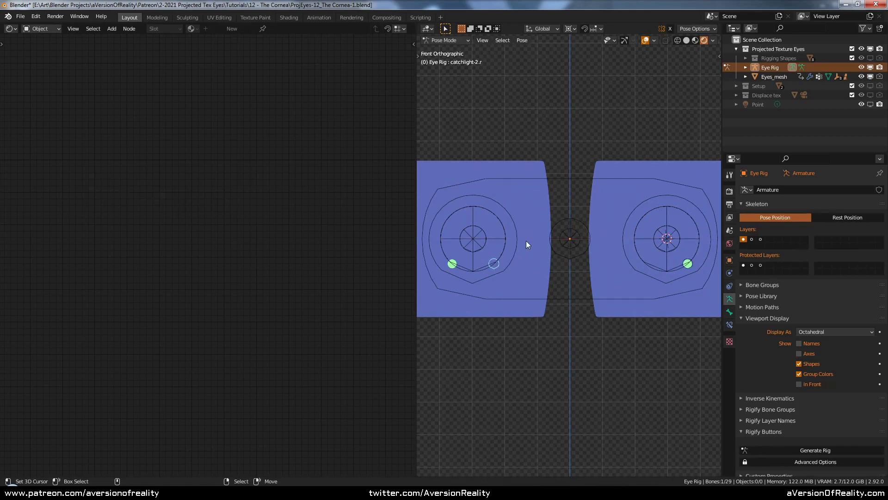
# Set the catchlight-2.r bone's rotation mode to XYZ Euler
pyautogui.press('n')
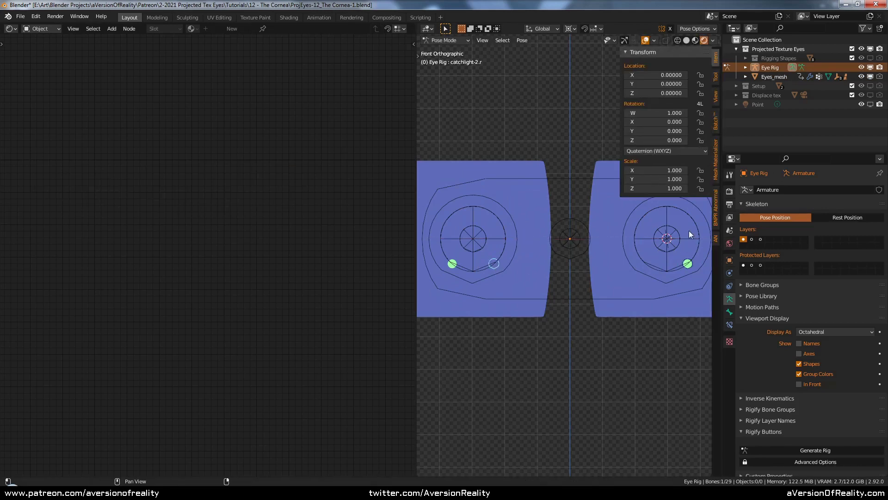
pyautogui.click(691, 266)
pyautogui.click(493, 266)
pyautogui.click(655, 159)
pyautogui.click(655, 179)
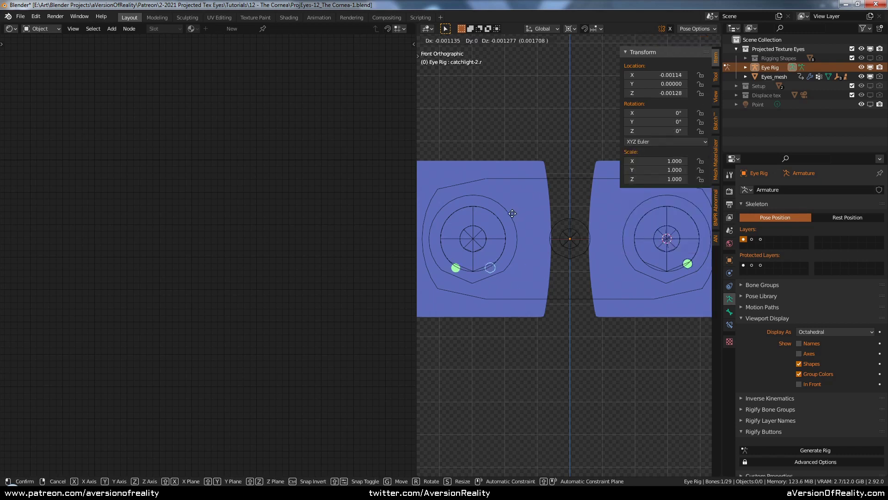
pyautogui.press('n')
# Try moving the catchlight-2.r bone freely and along the global X axis
pyautogui.press('g')
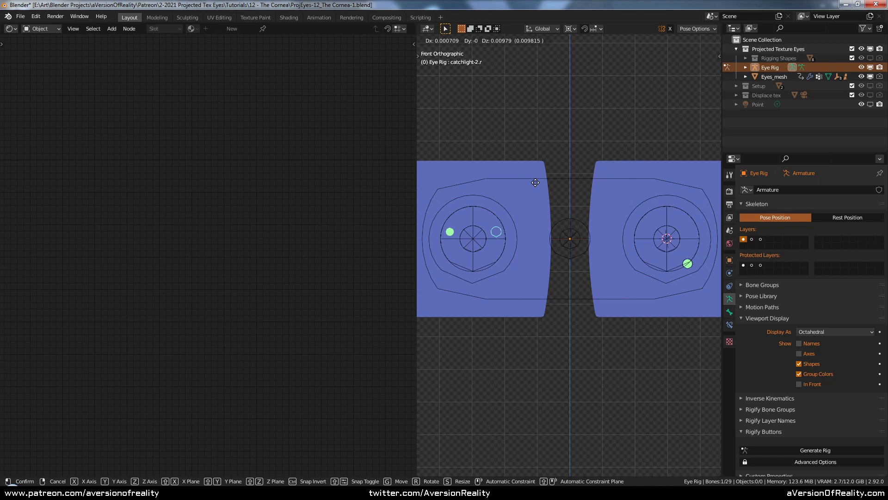
pyautogui.press('x')
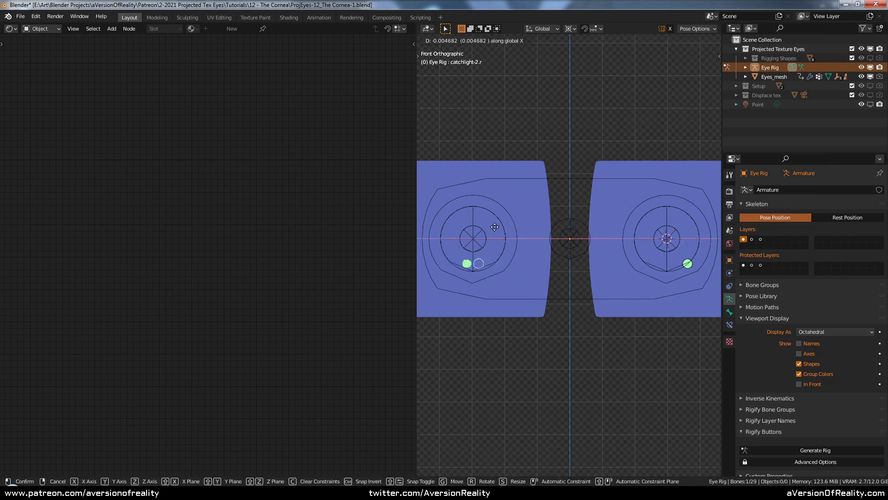
pyautogui.click(500, 252)
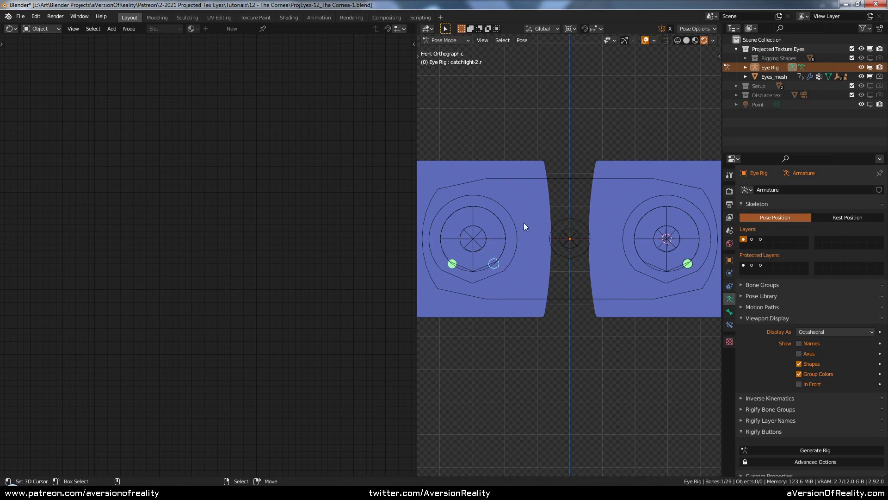
# Return to Object Mode, select Eyes_mesh and bring the Cornea material's Eye: Texture Offset nodes into view
pyautogui.hotkey('ctrl', 'Tab')
pyautogui.click(537, 204)
pyautogui.scroll(-3, 346, 223)
pyautogui.moveTo(66, 255); pyautogui.dragTo(307, 256, button='middle')
pyautogui.scroll(3, 306, 257)
pyautogui.scroll(2, 186, 188)
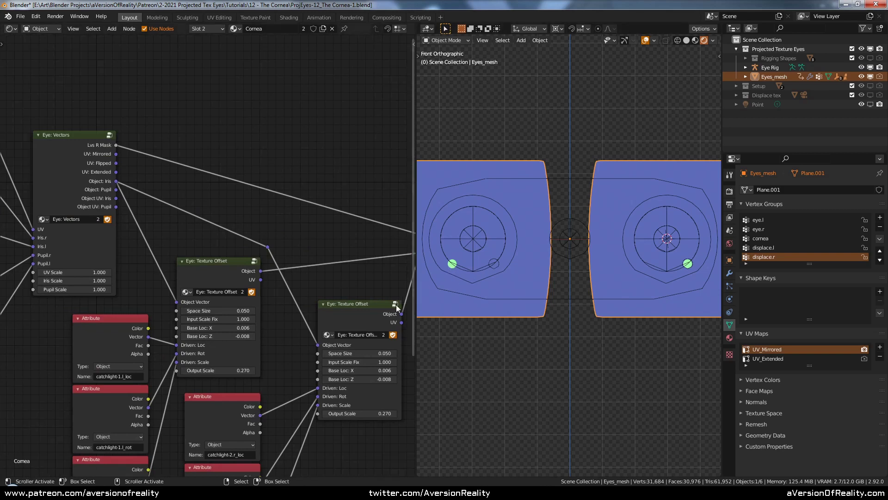
# Negate Base Loc: X on the catchlight-2.r Eye: Texture Offset node, making it -0.006
pyautogui.moveTo(381, 292); pyautogui.dragTo(324, 242, button='middle')
pyautogui.moveTo(319, 390); pyautogui.dragTo(350, 317, button='middle')
pyautogui.scroll(-1, 348, 307)
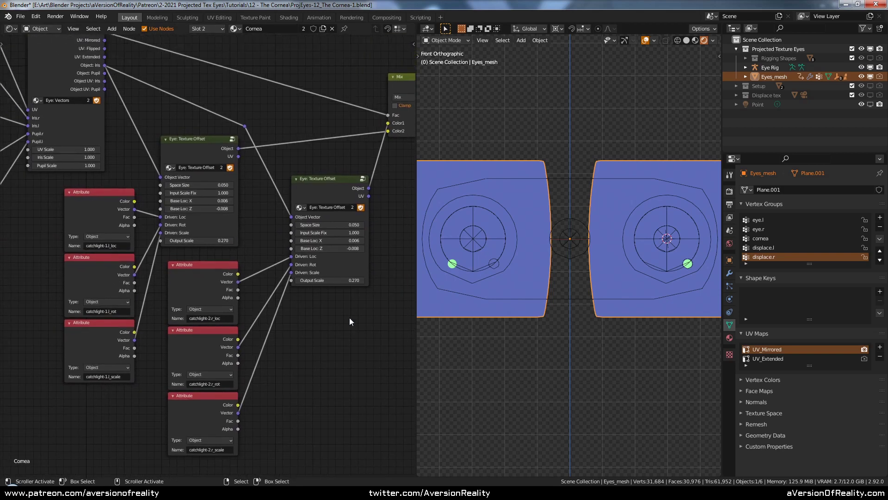
pyautogui.scroll(3, 351, 321)
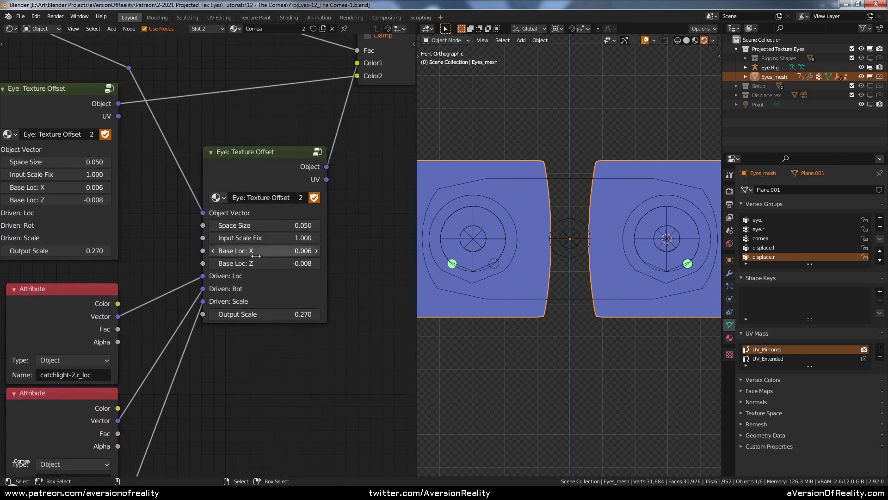
pyautogui.click(224, 250)
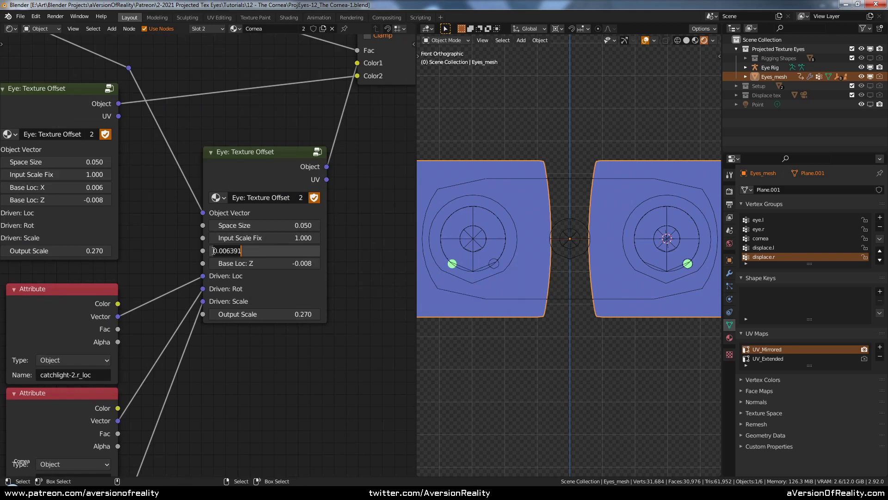
pyautogui.hotkey('ctrl', 'a')
pyautogui.write('-')
pyautogui.press('Return')
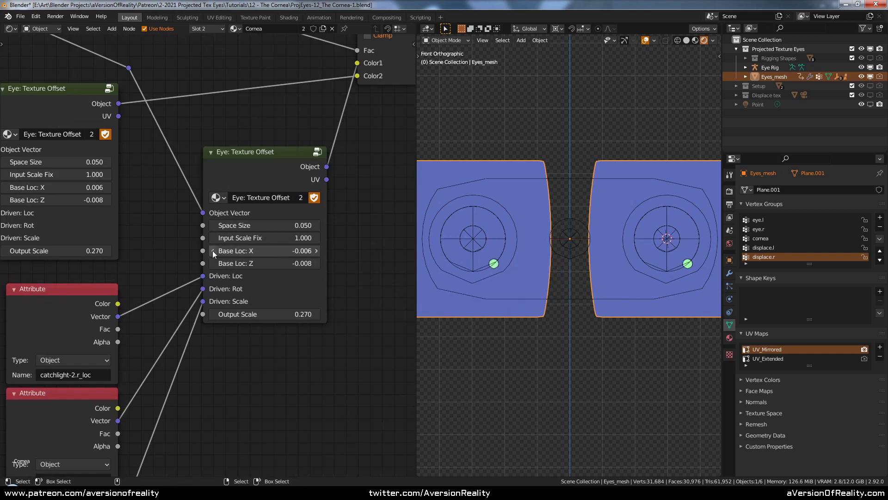
# Put the Eye Rig back in Pose Mode and try moving catchlight-2.r along X against its green catchlight
pyautogui.click(564, 255)
pyautogui.hotkey('ctrl', 'Tab')
pyautogui.scroll(3, 496, 268)
pyautogui.keyDown('shift'); pyautogui.moveTo(503, 264); pyautogui.dragTo(619, 247, button='middle'); pyautogui.keyUp('shift')
pyautogui.press('g')
pyautogui.press('x')
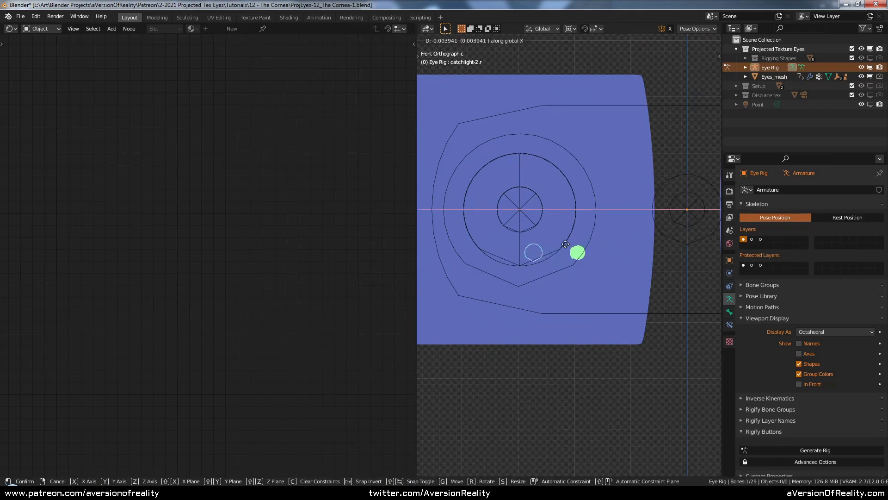
pyautogui.rightClick(590, 241)
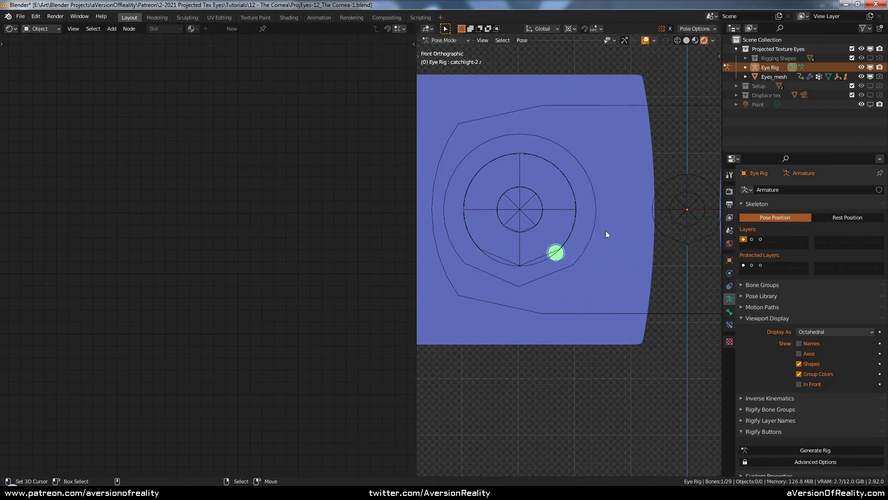
# Try scaling the catchlight-2.r bone along X from a slightly orbited view
pyautogui.scroll(-1, 607, 231)
pyautogui.moveTo(606, 231); pyautogui.dragTo(633, 231, button='middle')
pyautogui.press('s')
pyautogui.press('x')
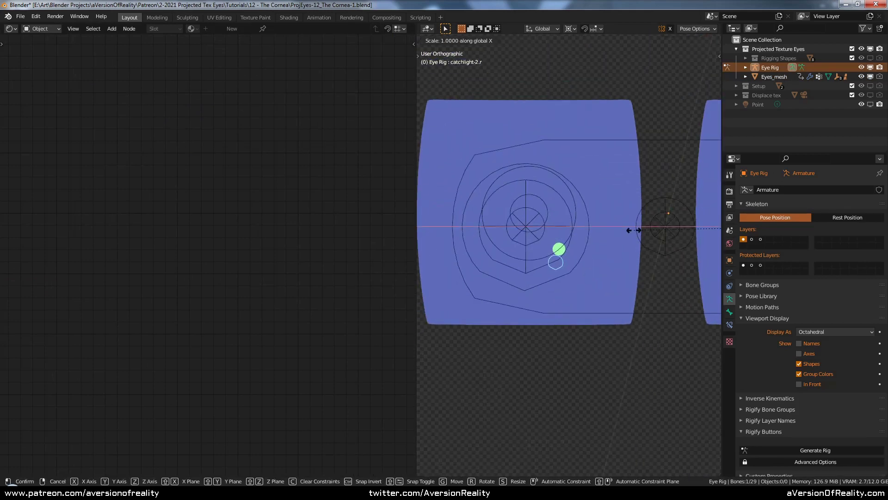
pyautogui.rightClick(624, 233)
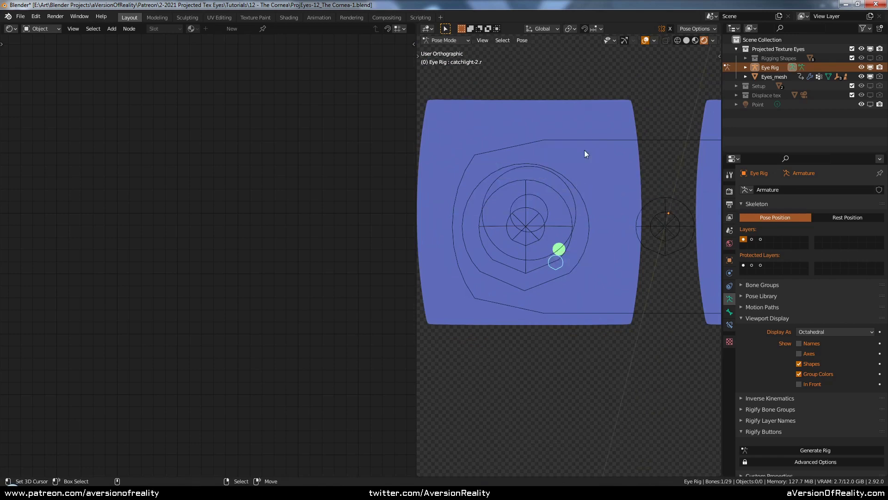
# Scale the catchlight-2.r bone by 0.482 along X, try rotating it about global Y, and try another X scale
pyautogui.press('s')
pyautogui.press('x')
pyautogui.click(595, 237)
pyautogui.press('r')
pyautogui.press('y')
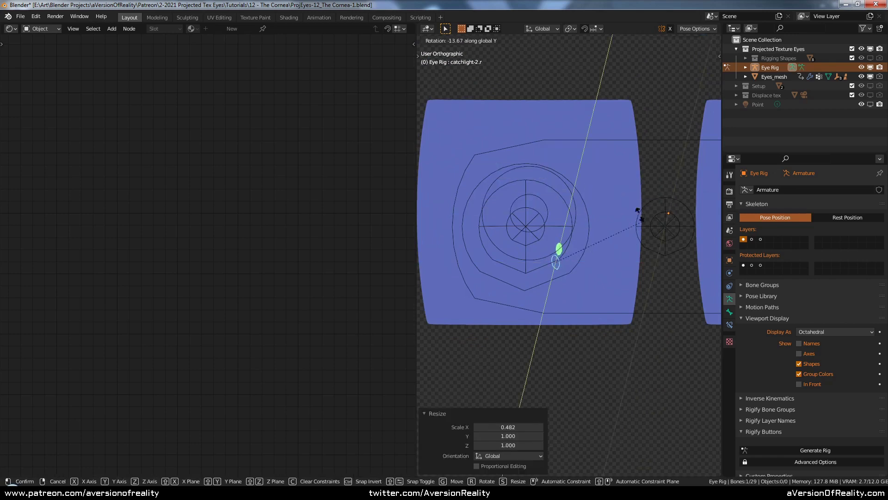
pyautogui.press('KP_1')
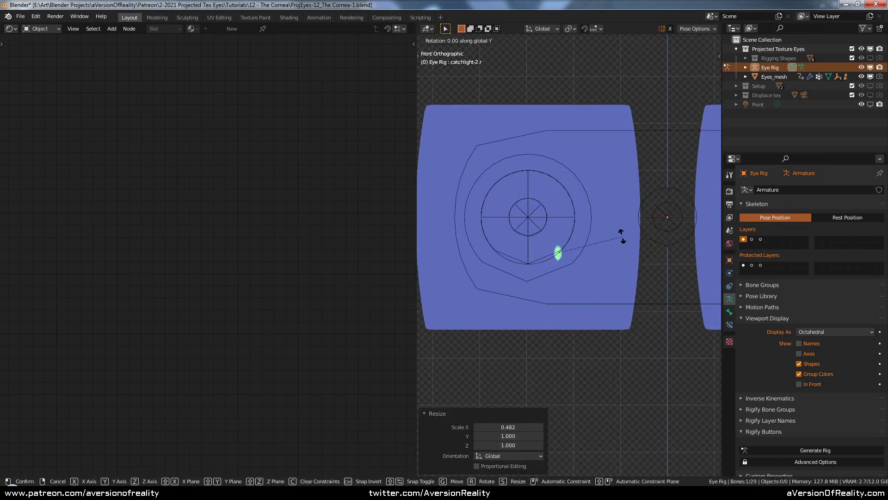
pyautogui.click(631, 273)
pyautogui.moveTo(642, 198); pyautogui.dragTo(593, 235, button='middle')
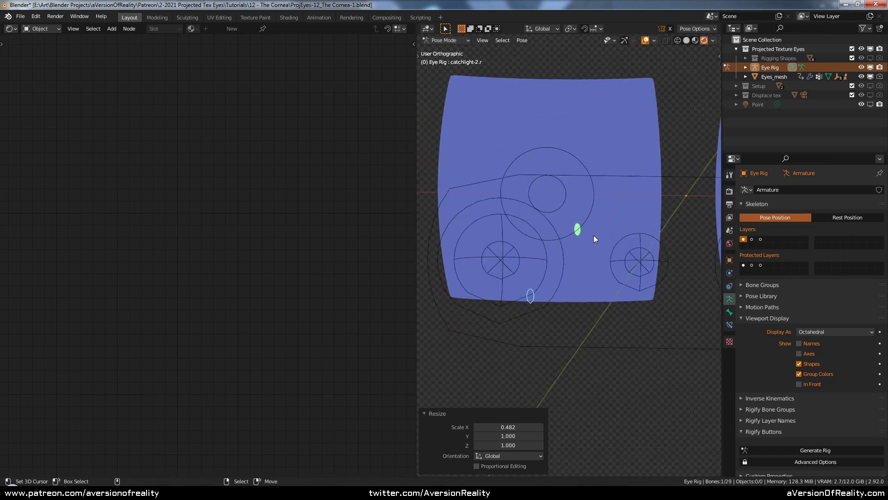
pyautogui.press('s')
pyautogui.press('x')
pyautogui.rightClick(596, 255)
# Return to Object Mode, select Eyes_mesh and bring its catchlight custom properties into view
pyautogui.hotkey('ctrl', 'Tab')
pyautogui.click(615, 225)
pyautogui.scroll(-2, 349, 255)
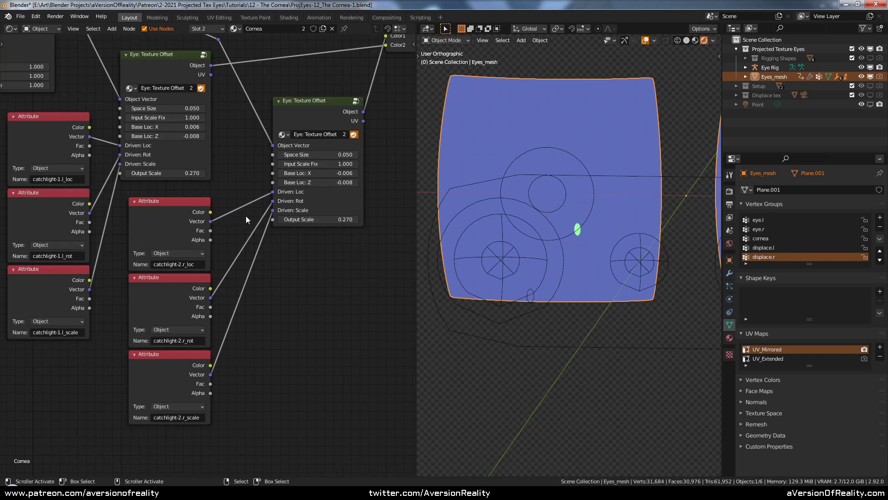
pyautogui.moveTo(232, 218); pyautogui.dragTo(235, 233, button='middle')
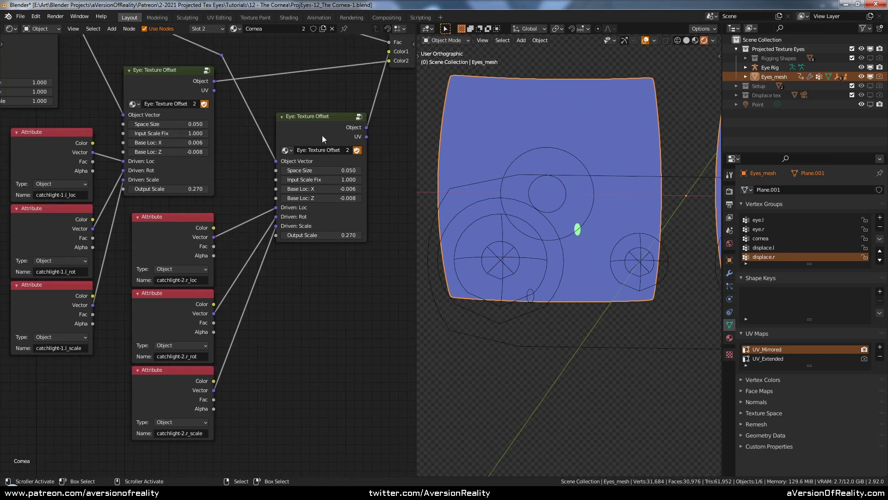
pyautogui.click(193, 248)
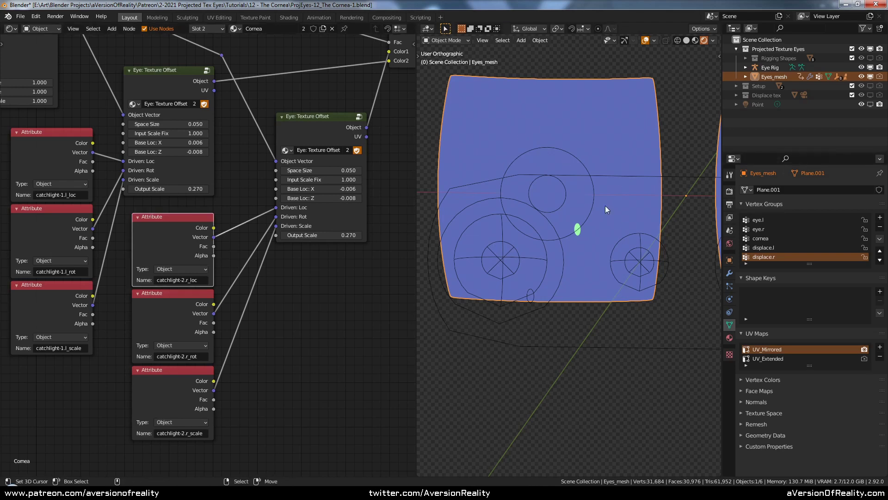
pyautogui.click(730, 260)
pyautogui.scroll(-5, 782, 345)
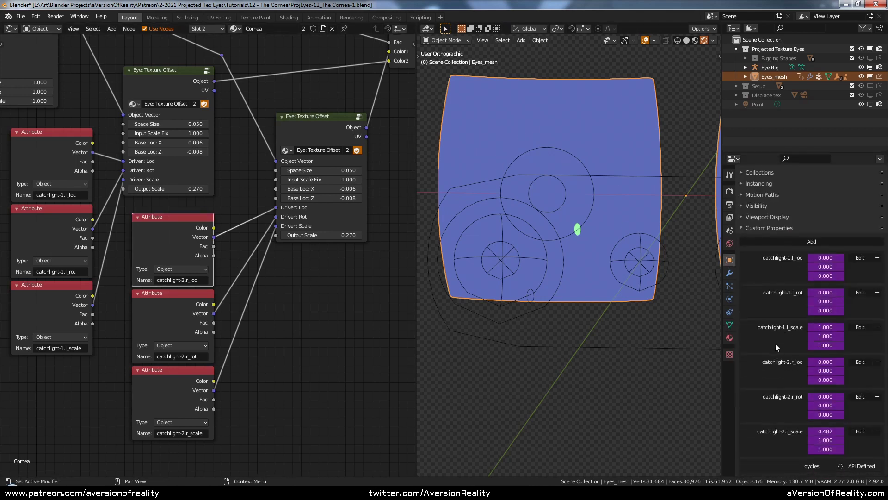
# Negate the driver expression of the X component of Eyes_mesh's catchlight-2.r_loc property
pyautogui.rightClick(825, 362)
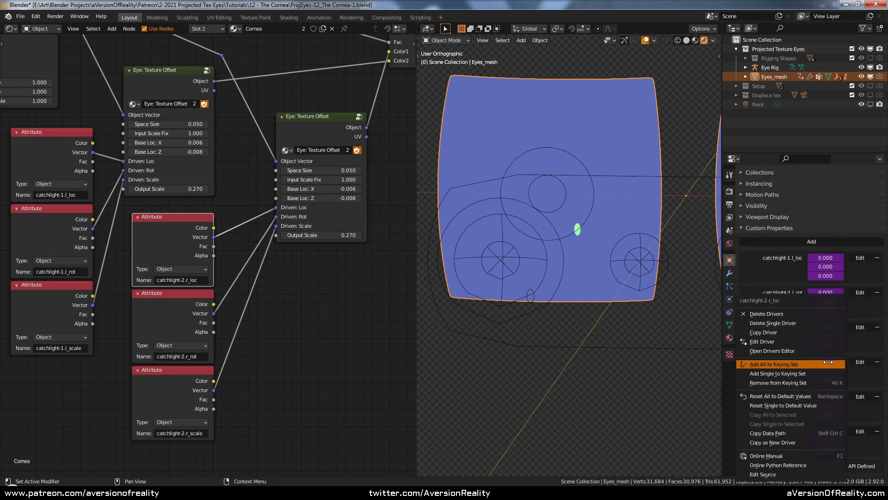
pyautogui.click(785, 341)
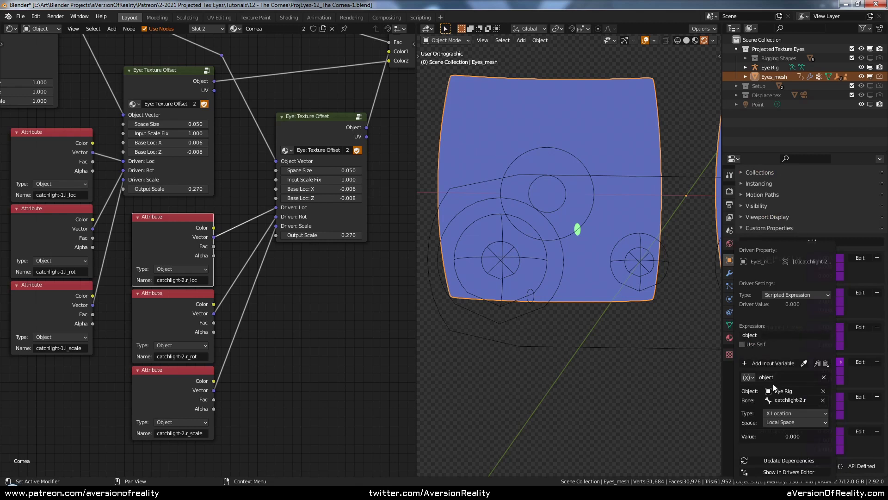
pyautogui.click(743, 335)
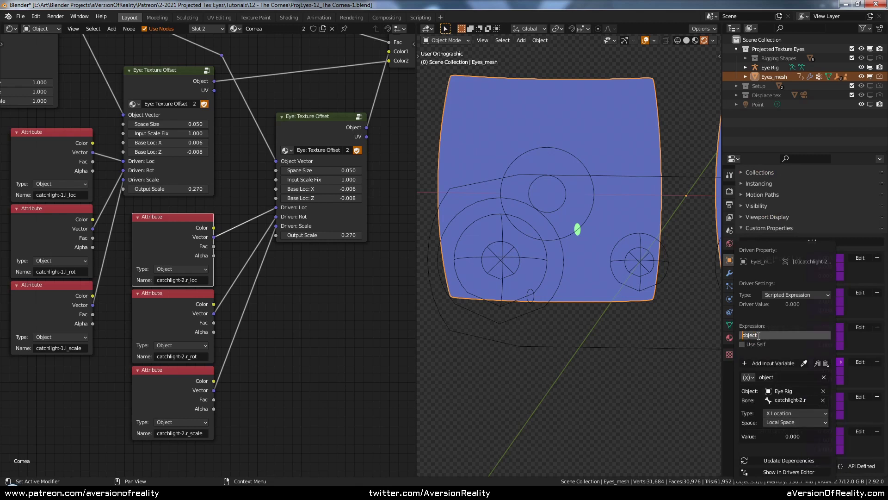
pyautogui.press('Return')
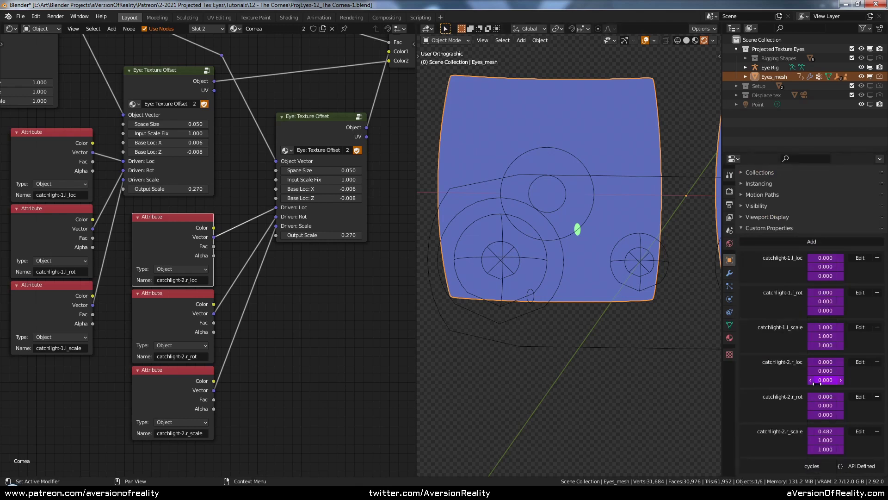
# Negate the driver expression of the X component of the catchlight-2.r_rot property
pyautogui.rightClick(821, 395)
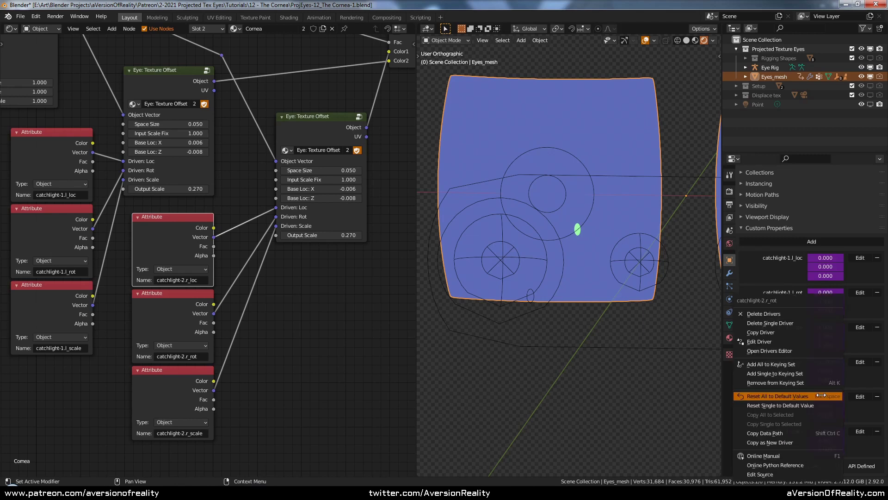
pyautogui.click(779, 343)
pyautogui.click(740, 326)
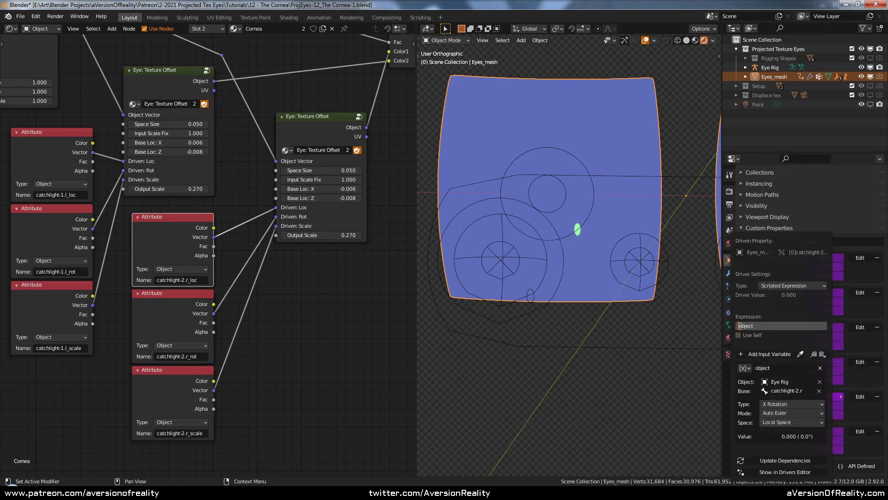
pyautogui.press('Return')
# Set the driver expression of catchlight-2.r_scale's X component to -object
pyautogui.rightClick(828, 431)
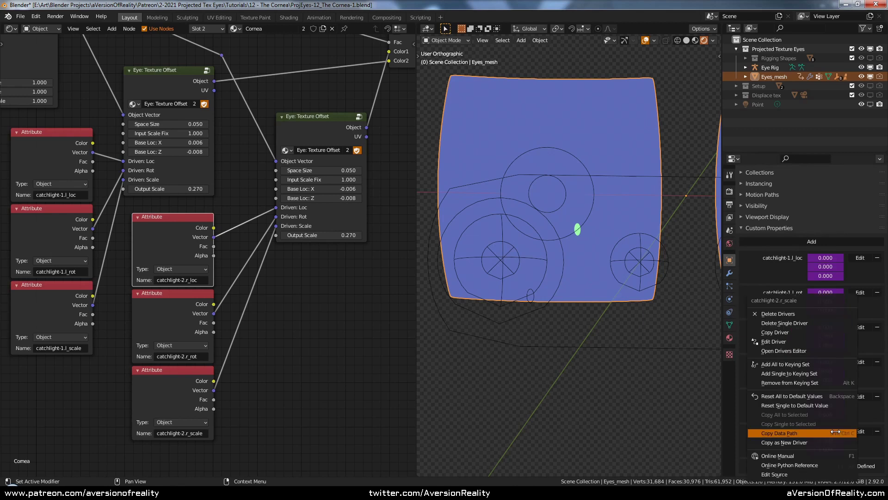
pyautogui.click(800, 342)
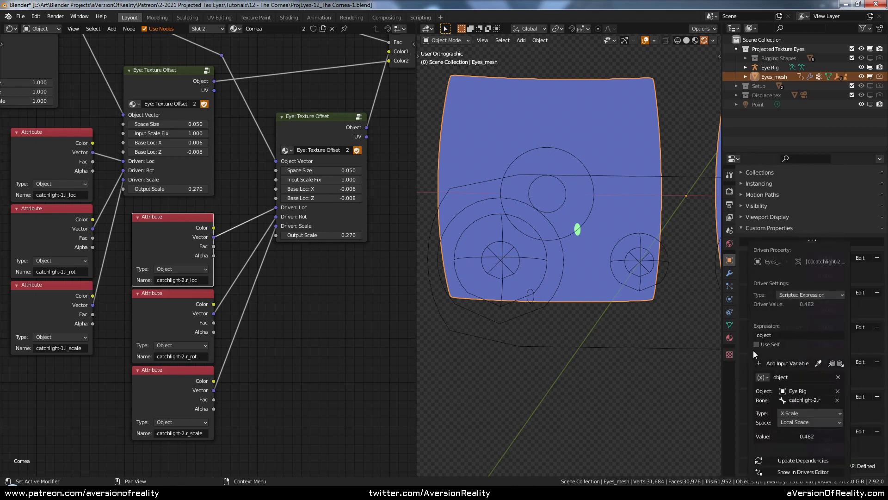
pyautogui.click(756, 335)
pyautogui.write('-')
pyautogui.press('Return')
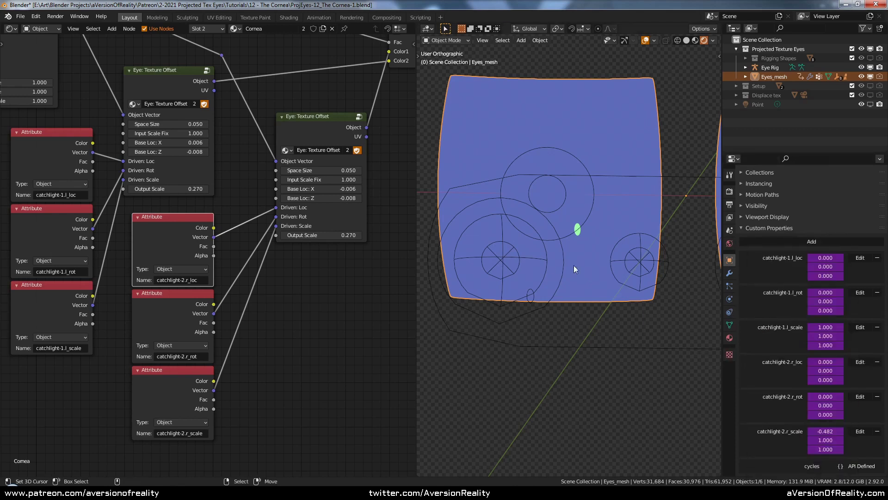
# Put the Eye Rig in Pose Mode, try moving catchlight-2.r along X, and scale it by 0.486 along X
pyautogui.click(533, 301)
pyautogui.hotkey('ctrl', 'Tab')
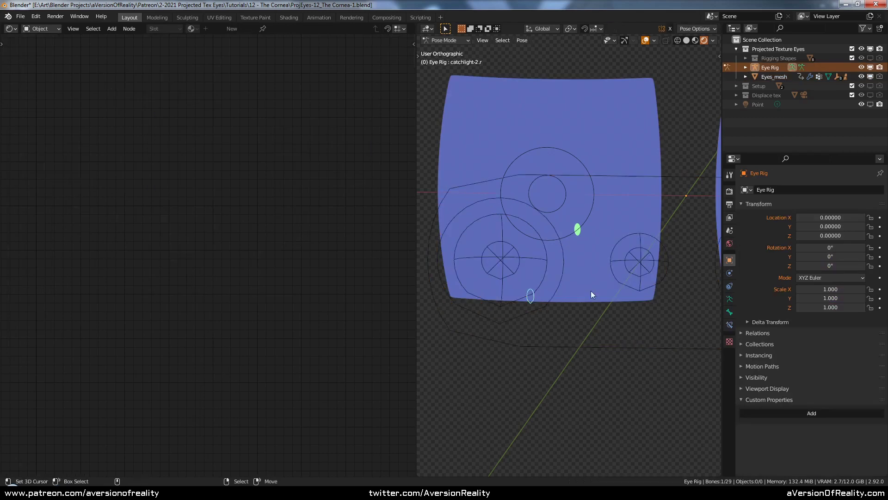
pyautogui.press('g')
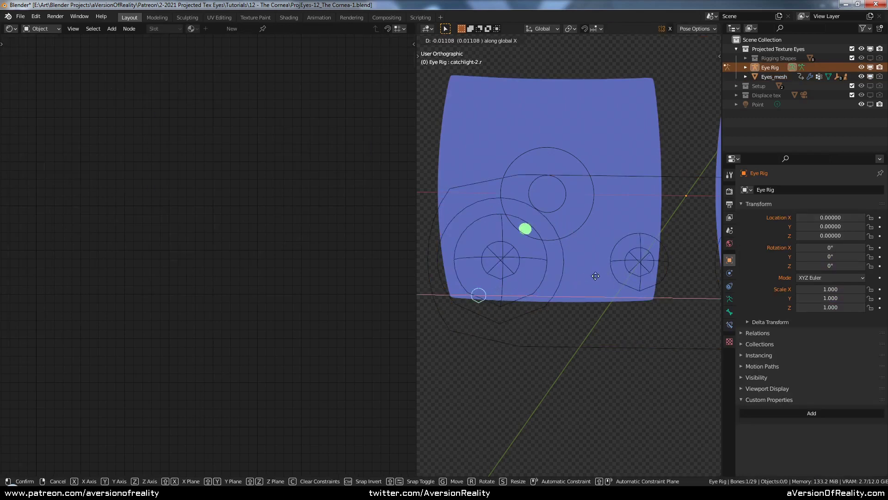
pyautogui.press('z')
pyautogui.press('s')
pyautogui.press('x')
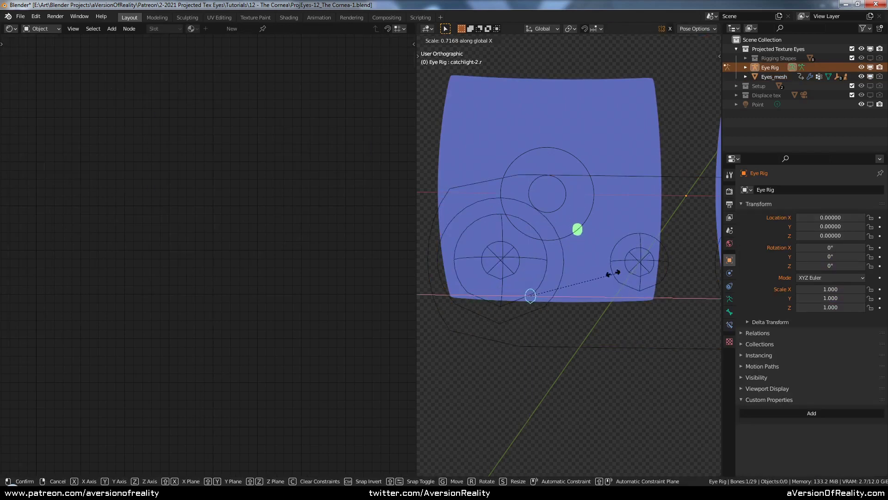
pyautogui.click(648, 289)
# Try rotating catchlight-2.r about global Y in both the orbited and the front view
pyautogui.press('r')
pyautogui.press('y')
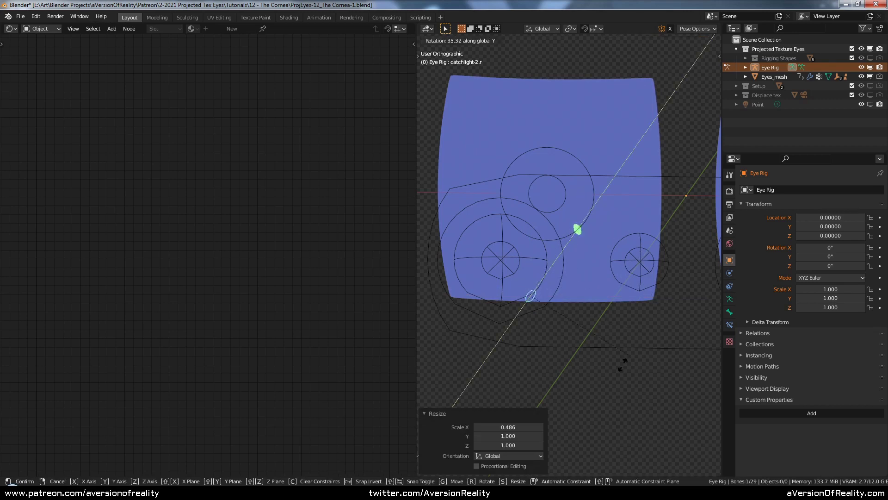
pyautogui.press('Escape')
pyautogui.press('KP_1')
pyautogui.press('r')
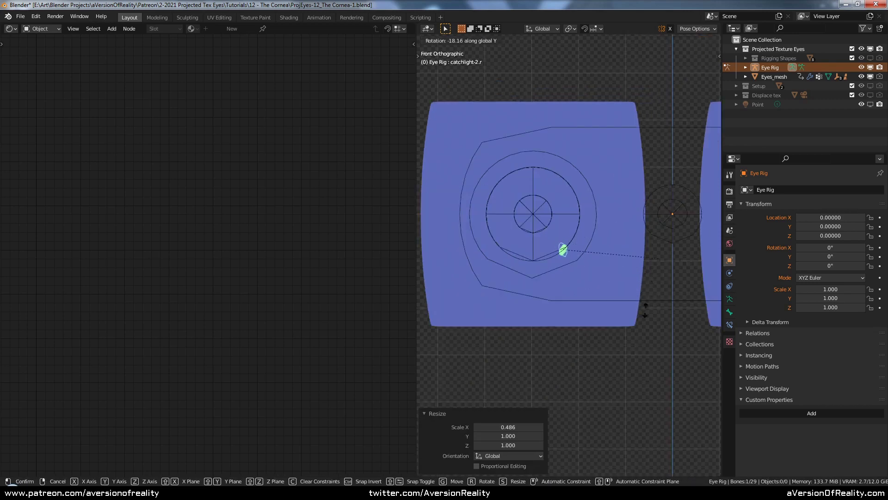
pyautogui.press('Escape')
pyautogui.moveTo(651, 268); pyautogui.dragTo(631, 269, button='middle')
# Return to Object Mode, select Eyes_mesh and restore catchlight-2.r_rot's X driver expression to plain object
pyautogui.hotkey('ctrl', 'Tab')
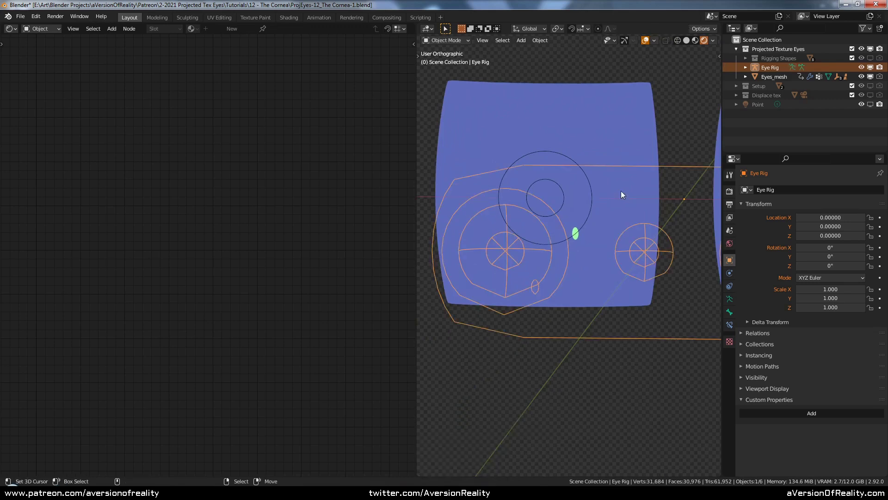
pyautogui.click(621, 191)
pyautogui.scroll(-6, 768, 358)
pyautogui.scroll(-3, 768, 358)
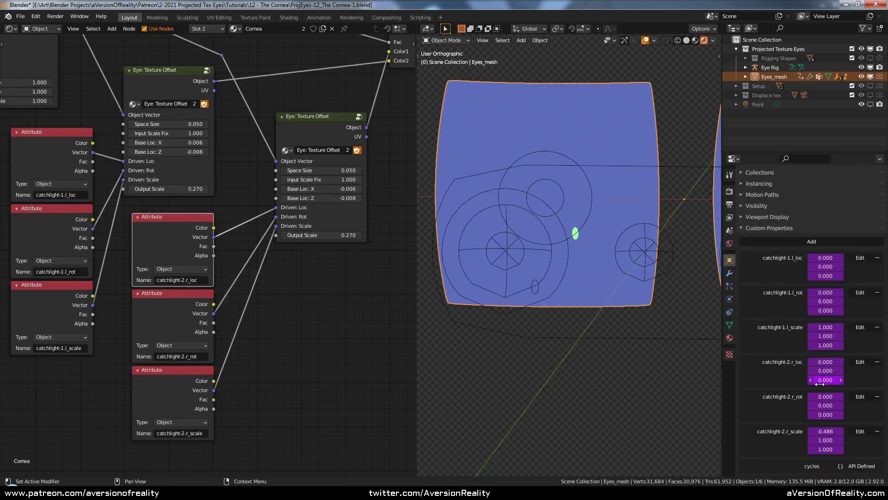
pyautogui.rightClick(824, 395)
pyautogui.click(795, 350)
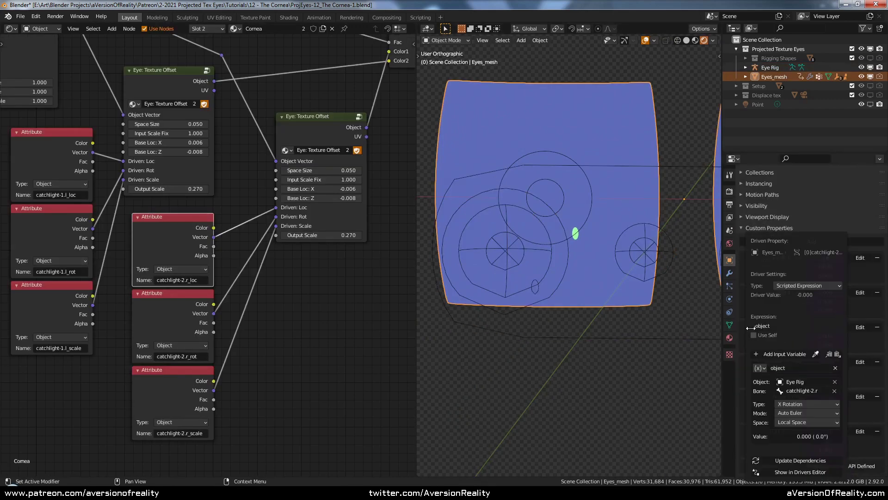
pyautogui.click(762, 326)
pyautogui.press('Return')
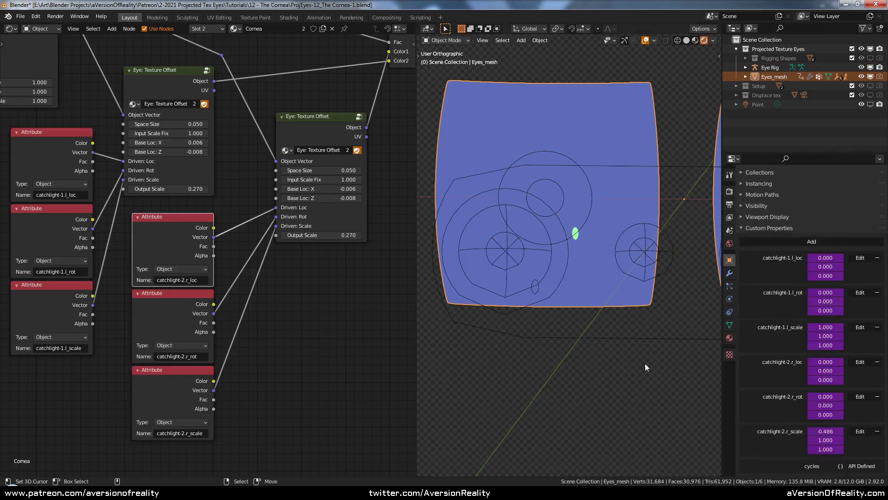
# Set the driver expression of catchlight-2.r_rot's Y component to -object
pyautogui.rightClick(827, 405)
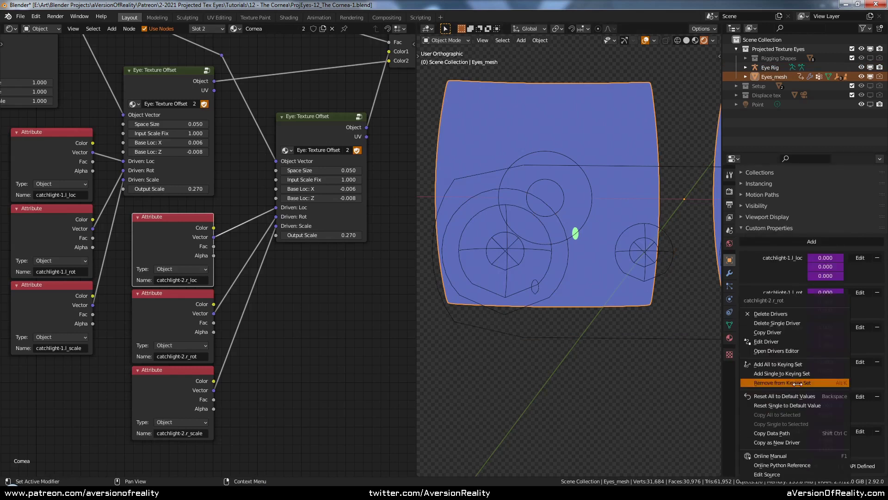
pyautogui.click(797, 345)
pyautogui.click(769, 325)
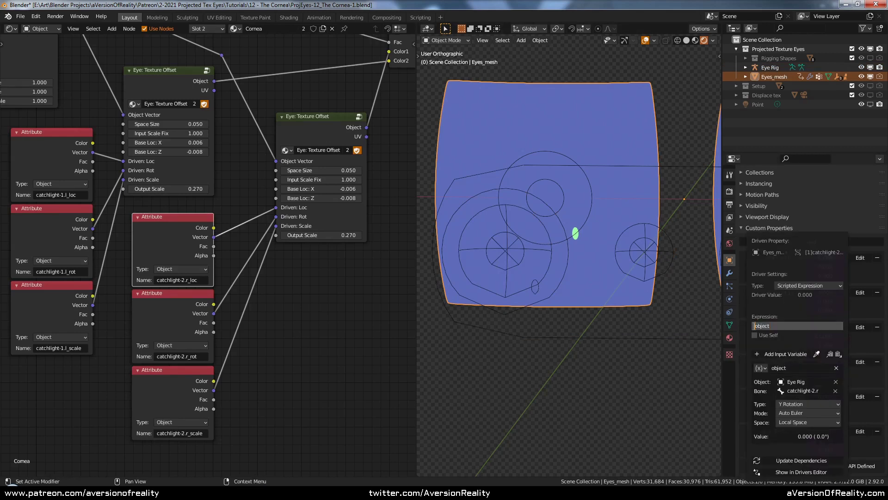
pyautogui.write('-')
pyautogui.press('Return')
# Put the Eye Rig back in Pose Mode and try rotating catchlight-2.r about global Y and moving it
pyautogui.rightClick(535, 292)
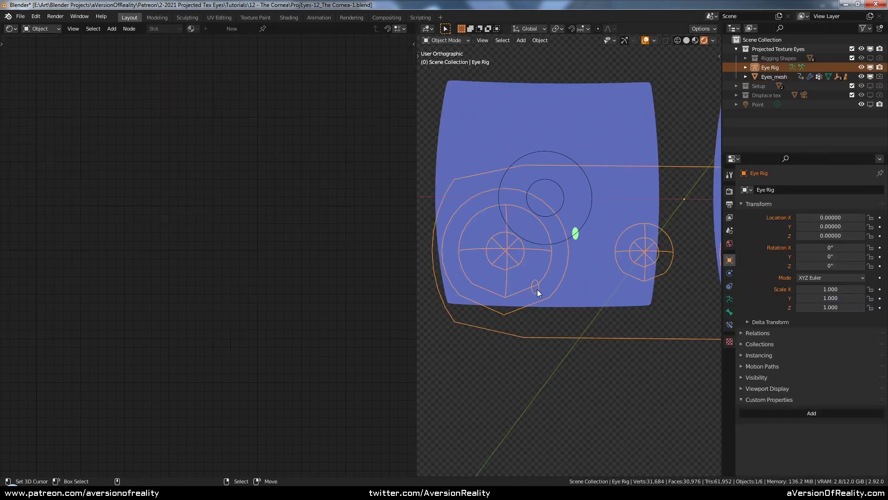
pyautogui.hotkey('ctrl', 'Tab')
pyautogui.press('r')
pyautogui.press('y')
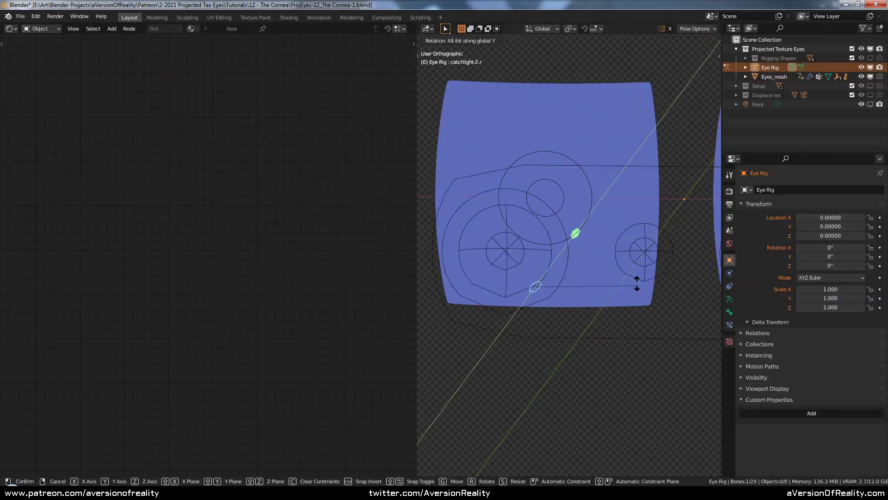
pyautogui.rightClick(609, 202)
pyautogui.press('KP_1')
pyautogui.press('g')
pyautogui.press('Escape')
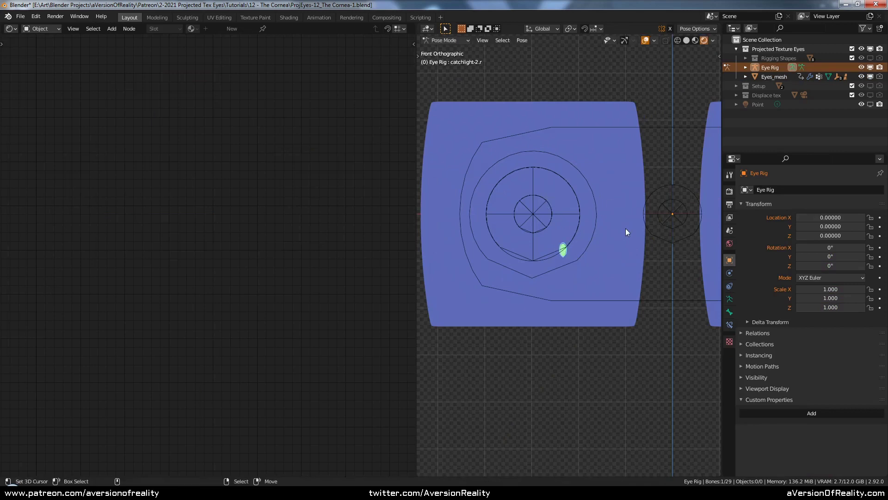
# Enlarge catchlight-2.r uniformly by 3.350 and flatten it by 0.363 along Z in the front view
pyautogui.press('s')
pyautogui.click(657, 171)
pyautogui.press('s')
pyautogui.press('z')
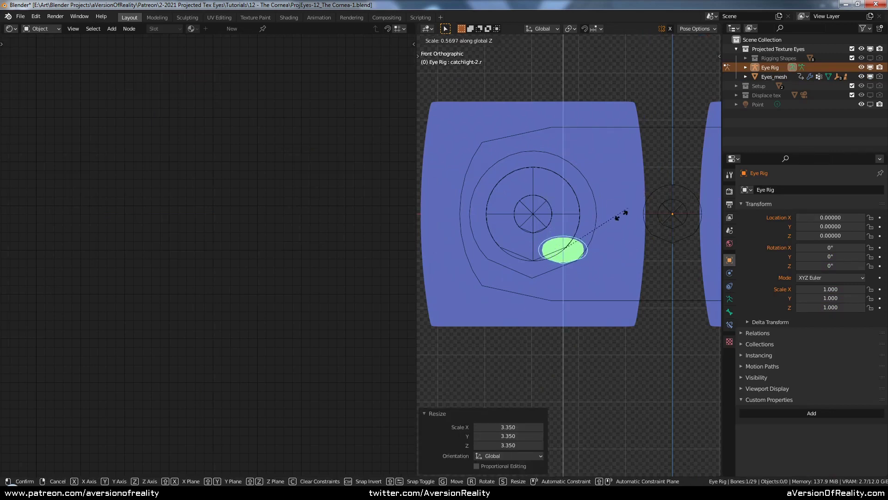
pyautogui.click(609, 228)
# Try rotating the flattened catchlight-2.r bone freely in the front view
pyautogui.press('r')
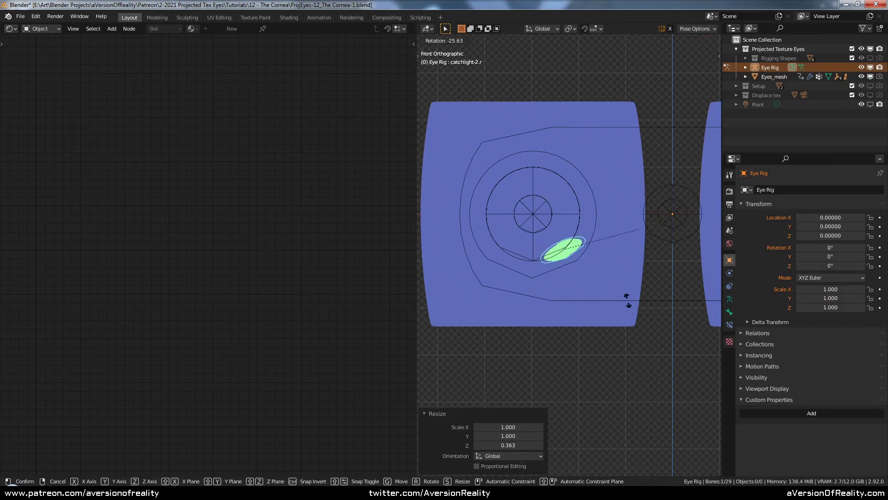
pyautogui.press('Escape')
pyautogui.press('r')
pyautogui.press('Escape')
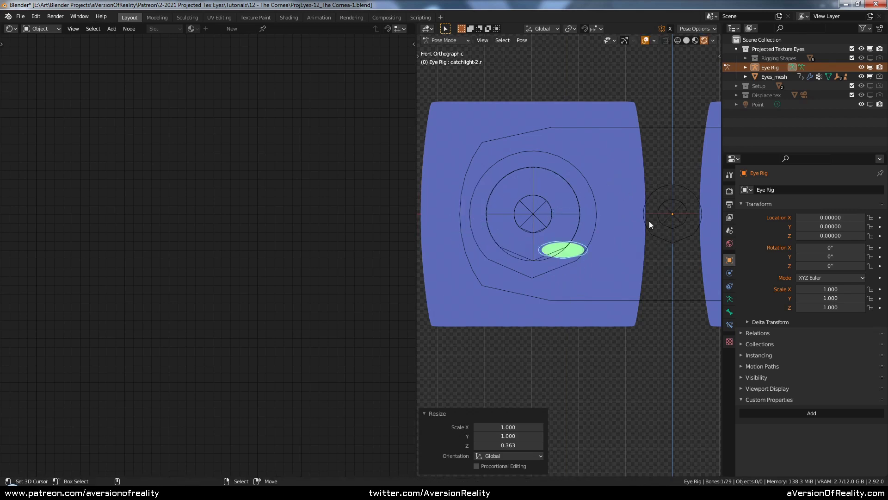
# Try rotating the flattened catchlight-2.r bone about global Z, about global X and freely from angled views
pyautogui.moveTo(649, 221); pyautogui.dragTo(665, 266, button='middle')
pyautogui.press('r')
pyautogui.press('z')
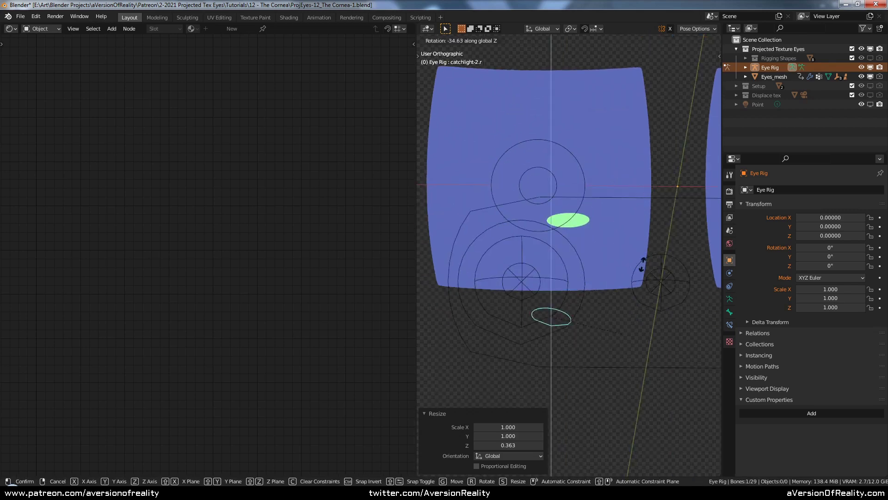
pyautogui.press('Escape')
pyautogui.press('r')
pyautogui.press('x')
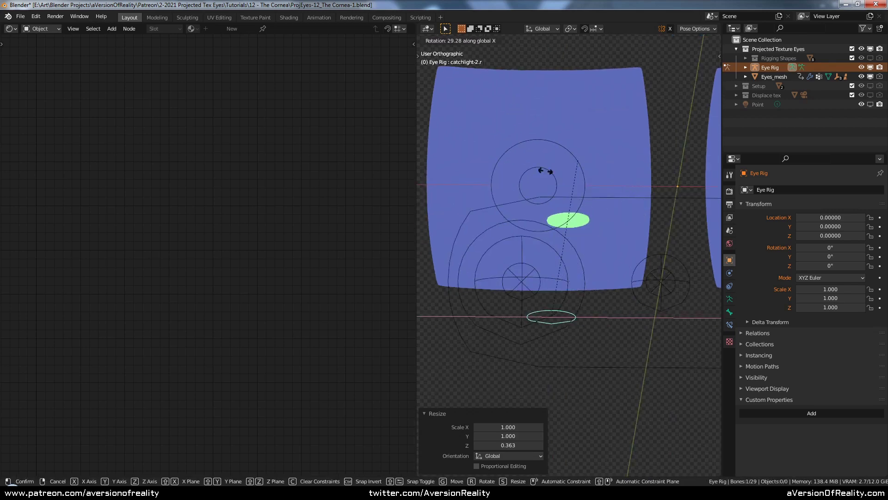
pyautogui.press('Escape')
pyautogui.moveTo(539, 174); pyautogui.dragTo(542, 234, button='middle')
pyautogui.press('r')
pyautogui.press('Escape')
# Clear the rotation and scale of catchlight-2.r, toggle its Z rotation lock, and select catchlight-1.l
pyautogui.hotkey('alt', 'r')
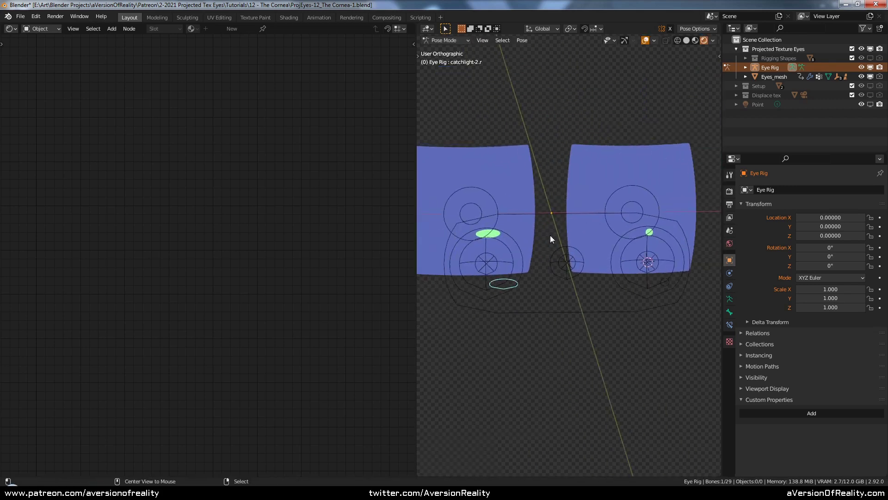
pyautogui.hotkey('alt', 's')
pyautogui.press('n')
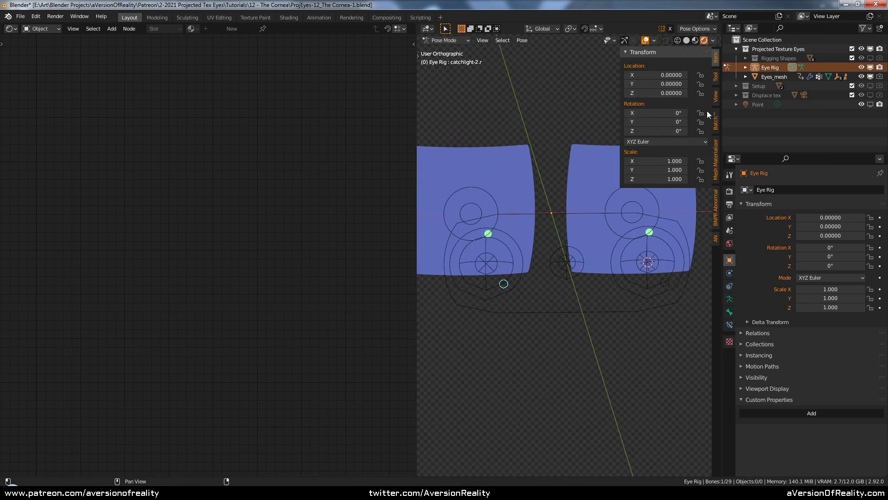
pyautogui.click(701, 131)
pyautogui.click(664, 283)
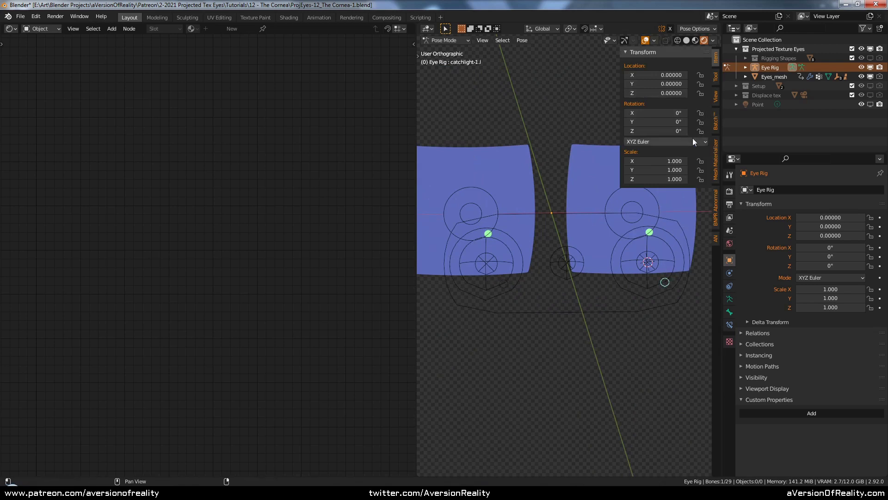
pyautogui.press('n')
# Show the eyes from the front with overlays hidden, and select Eyes_mesh in Object Mode
pyautogui.press('KP_1')
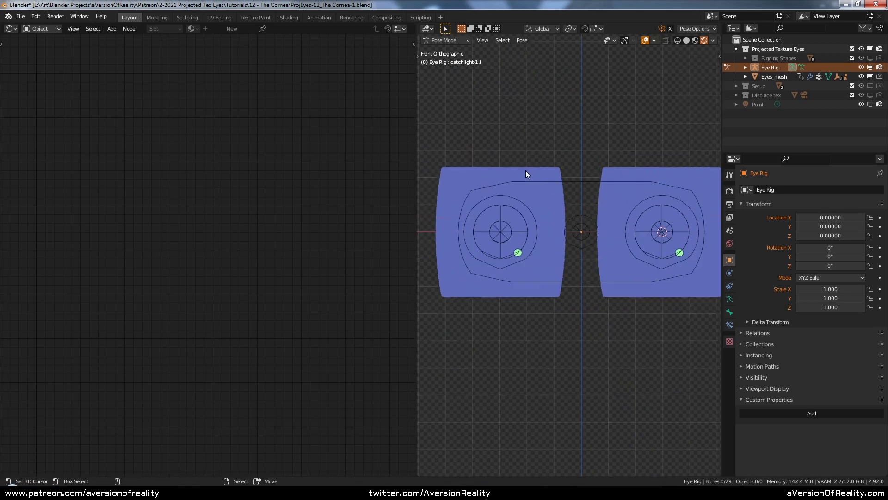
pyautogui.scroll(2, 526, 176)
pyautogui.scroll(1, 568, 181)
pyautogui.hotkey('alt', 'shift', 'z')
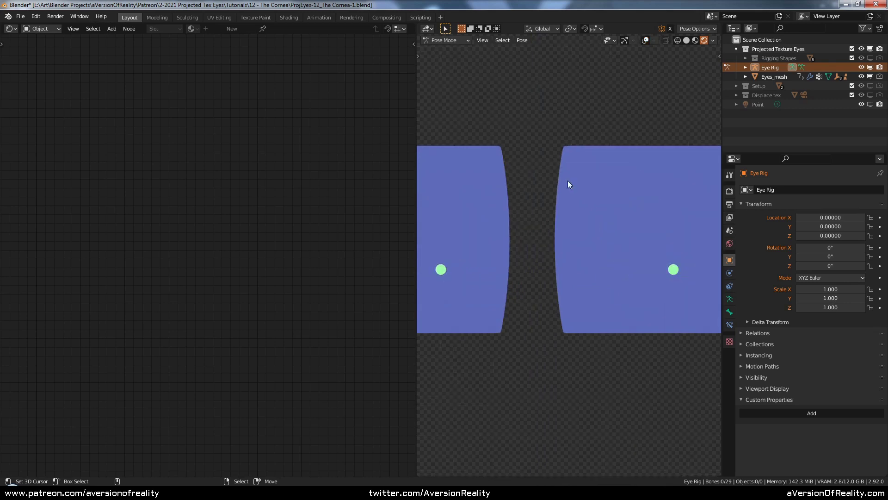
pyautogui.hotkey('ctrl', 'Tab')
pyautogui.rightClick(568, 181)
pyautogui.scroll(-3, 346, 278)
# Delete the Greater Than node and the final color Mix node from the Cornea material, and reposition Gradient Texture and Material Output
pyautogui.moveTo(346, 277); pyautogui.dragTo(136, 374, button='middle')
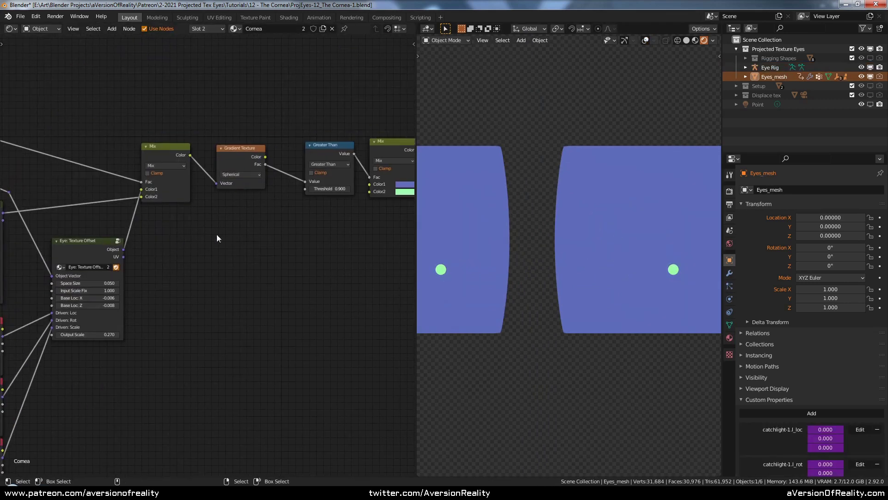
pyautogui.moveTo(285, 208); pyautogui.dragTo(192, 232, button='middle')
pyautogui.moveTo(284, 234); pyautogui.dragTo(236, 240, button='middle')
pyautogui.scroll(1, 237, 245)
pyautogui.click(198, 174)
pyautogui.keyDown('shift'); pyautogui.click(270, 165); pyautogui.keyUp('shift')
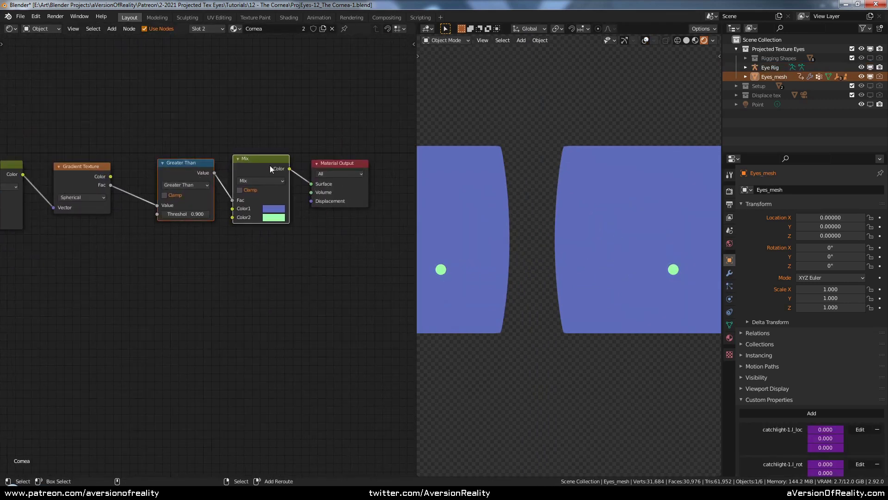
pyautogui.press('x')
pyautogui.click(83, 177)
pyautogui.moveTo(331, 165); pyautogui.dragTo(256, 165)
pyautogui.click(238, 145)
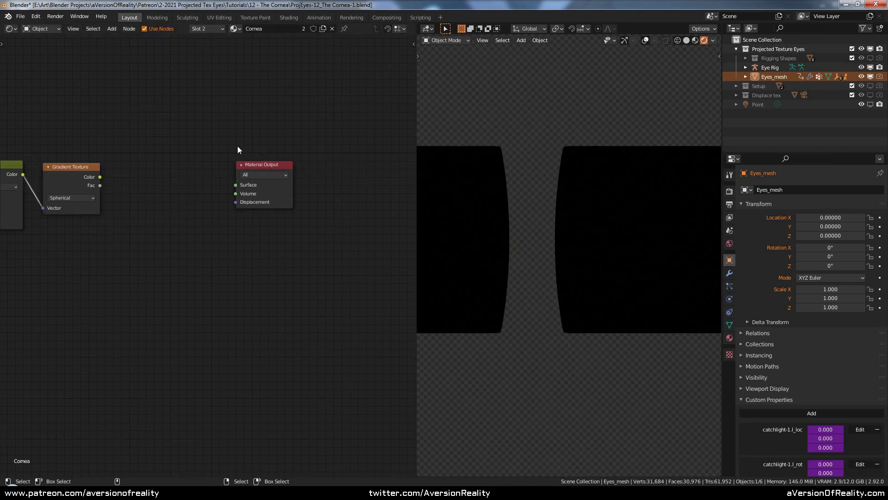
# Add a Map Range node set to Smoother Step and feed its Value from the Gradient Texture's Fac
pyautogui.moveTo(175, 230); pyautogui.dragTo(231, 245, button='middle')
pyautogui.scroll(1, 232, 245)
pyautogui.hotkey('shift', 'a')
pyautogui.moveTo(230, 154)
pyautogui.moveTo(216, 172)
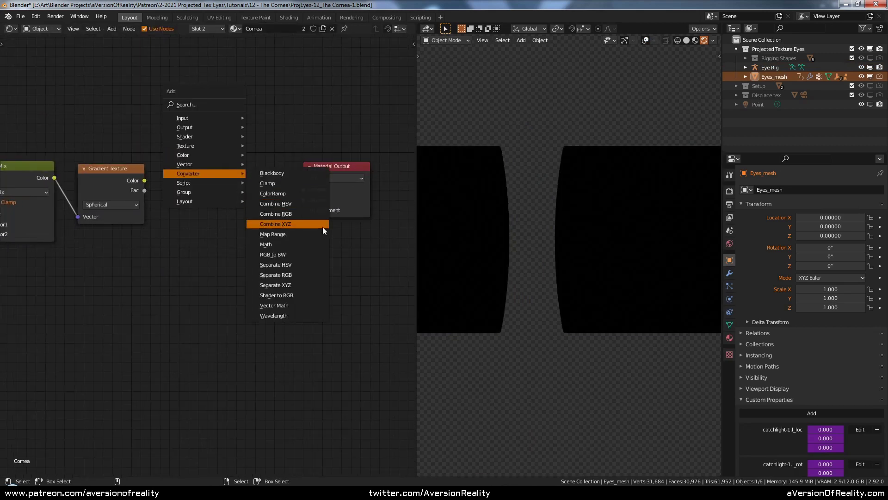
pyautogui.click(315, 235)
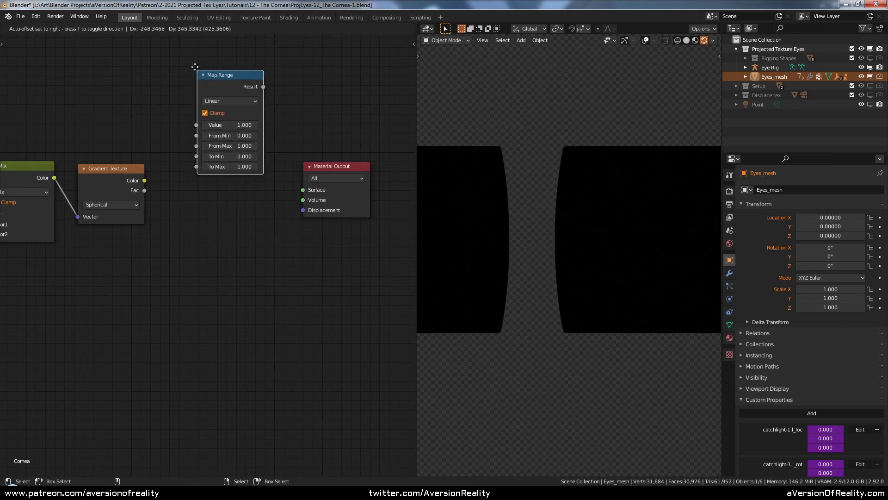
pyautogui.click(218, 100)
pyautogui.click(217, 101)
pyautogui.click(217, 144)
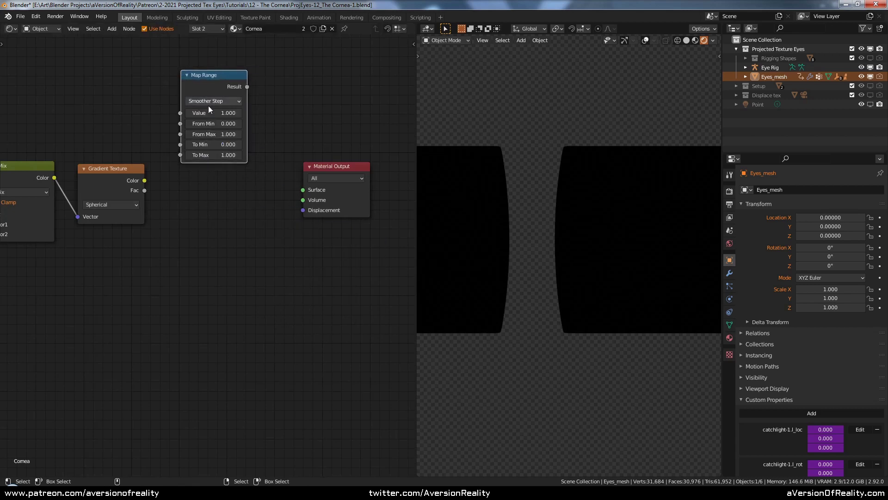
pyautogui.moveTo(144, 190); pyautogui.dragTo(180, 113)
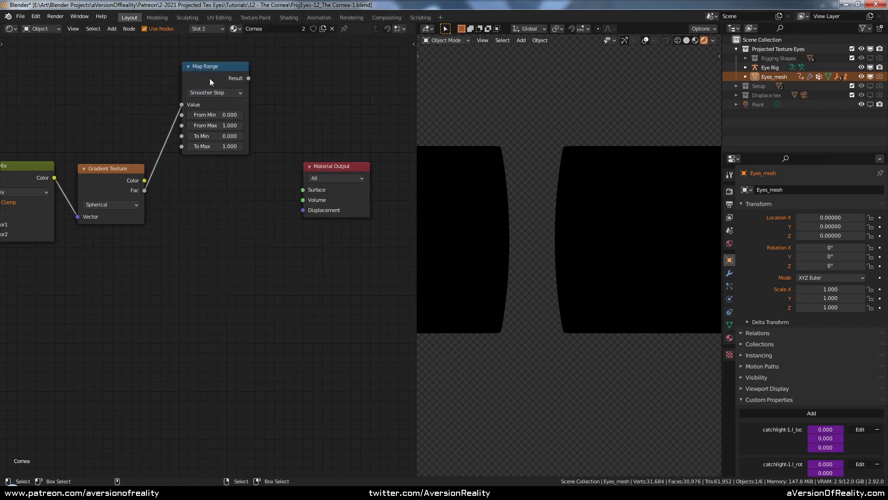
# Duplicate the Map Range node, stack the two nodes vertically, and move Material Output further away from them
pyautogui.moveTo(209, 84); pyautogui.dragTo(217, 76)
pyautogui.hotkey('shift', 'd')
pyautogui.click(221, 189)
pyautogui.click(224, 65)
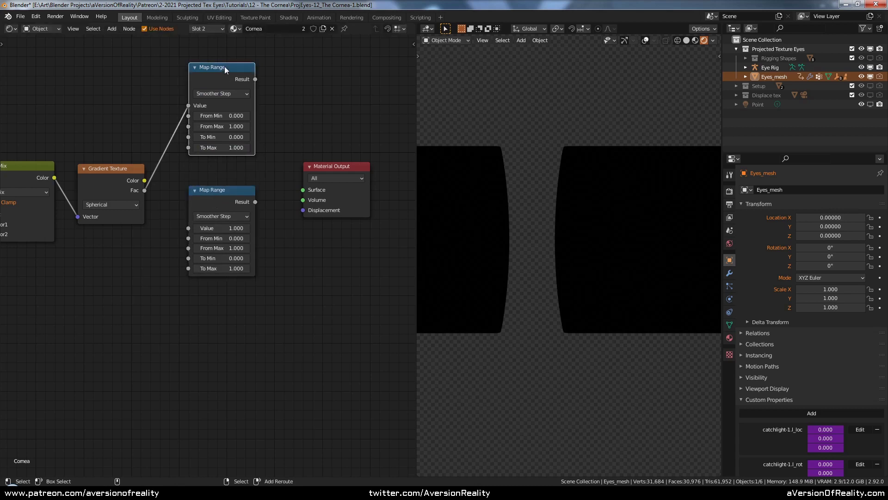
pyautogui.keyDown('shift'); pyautogui.click(219, 190); pyautogui.keyUp('shift')
pyautogui.press('g')
pyautogui.click(230, 168)
pyautogui.click(234, 104)
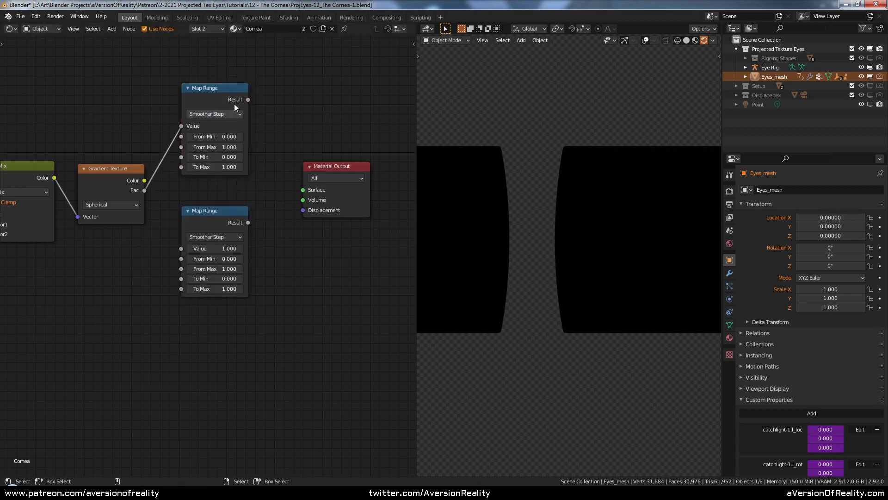
pyautogui.moveTo(232, 89); pyautogui.dragTo(232, 108)
pyautogui.moveTo(271, 122); pyautogui.dragTo(264, 146, button='middle')
pyautogui.moveTo(326, 189); pyautogui.dragTo(351, 187)
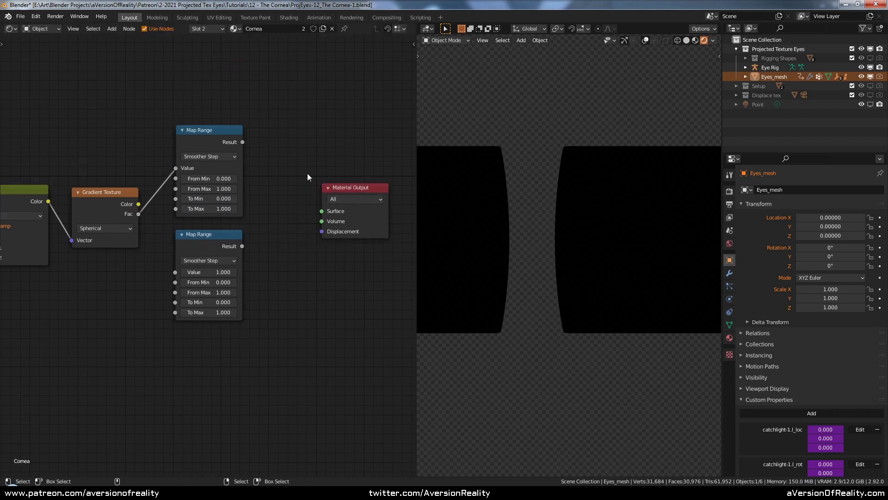
# Connect the Gradient Texture's Fac to the lower Map Range node's Value
pyautogui.scroll(2, 307, 174)
pyautogui.moveTo(119, 222); pyautogui.dragTo(157, 285)
pyautogui.scroll(1, 266, 214)
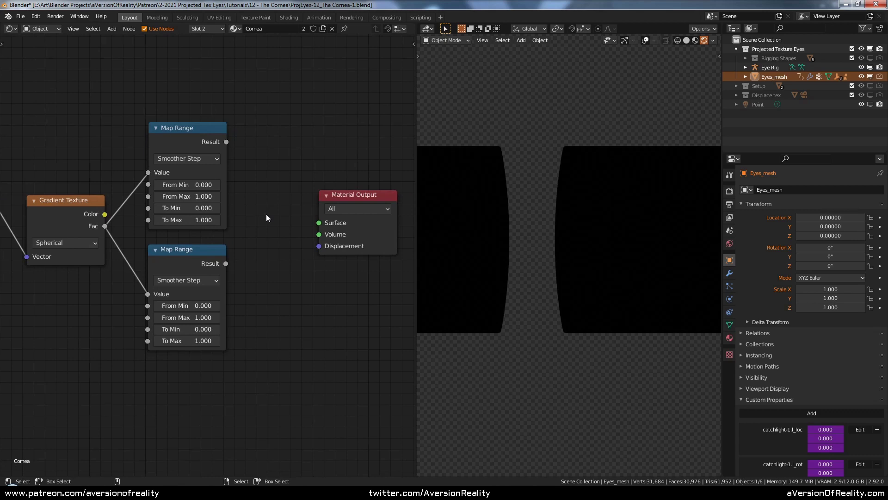
# Set the upper Map Range node's From Min to 0.100 and From Max to 0.120
pyautogui.click(195, 185)
pyautogui.write('0.0')
pyautogui.click(193, 196)
pyautogui.write('1.0')
# Set the lower Map Range node's From Min to 0.190 and From Max to 0.200
pyautogui.click(185, 307)
pyautogui.write('0.0')
pyautogui.press('Return')
pyautogui.click(189, 318)
pyautogui.write('1.0')
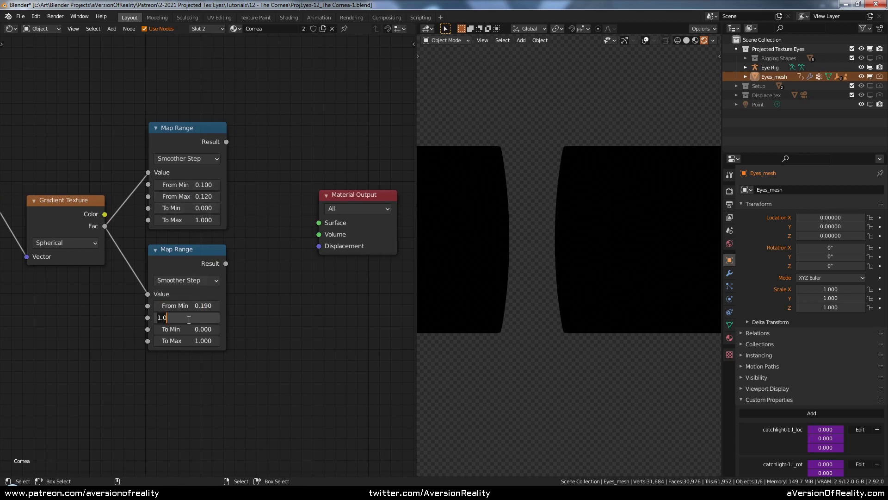
pyautogui.write('.2')
pyautogui.press('Return')
# Add an Emission shader beside the lower Map Range node and feed its Color from that node's Result
pyautogui.moveTo(327, 302); pyautogui.dragTo(207, 281, button='middle')
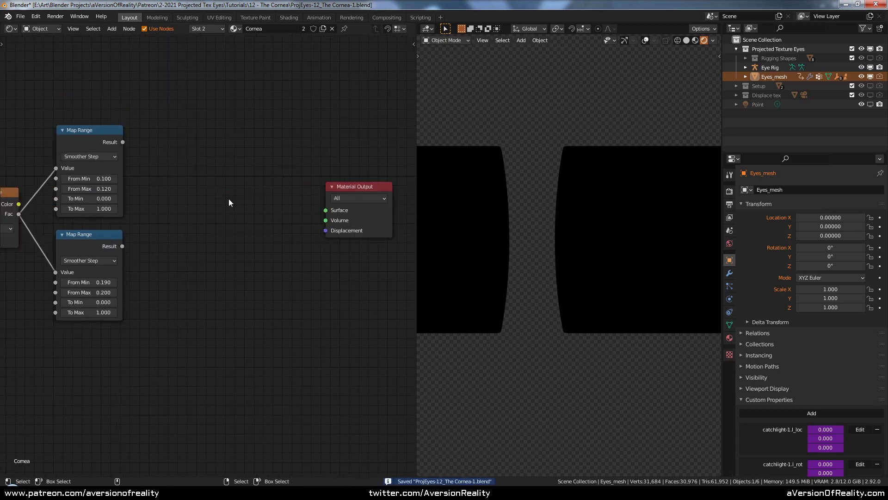
pyautogui.hotkey('shift', 'a')
pyautogui.moveTo(229, 162)
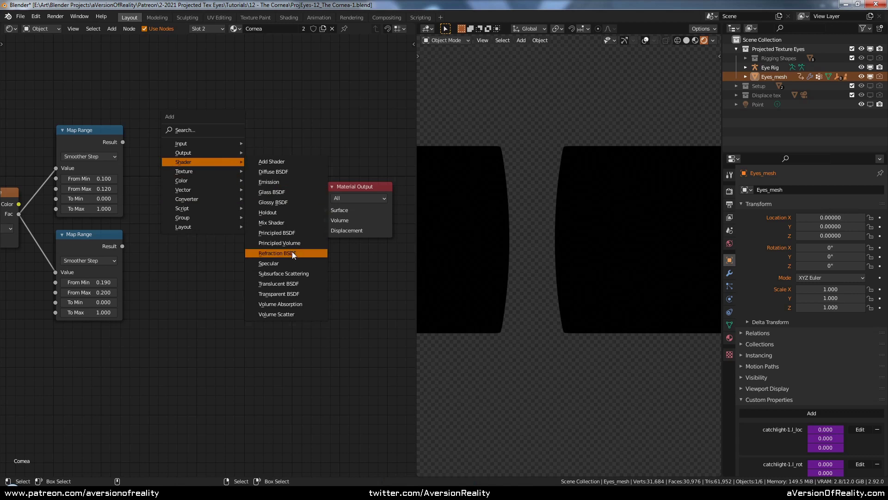
pyautogui.click(296, 181)
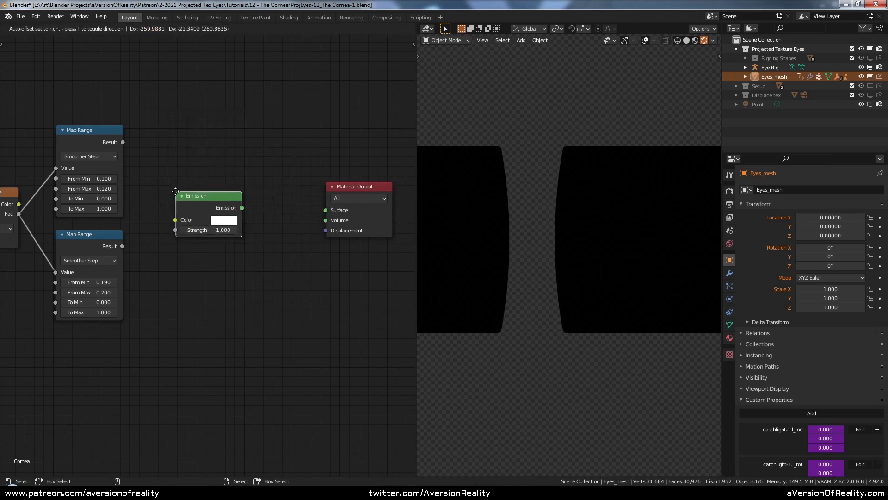
pyautogui.click(175, 252)
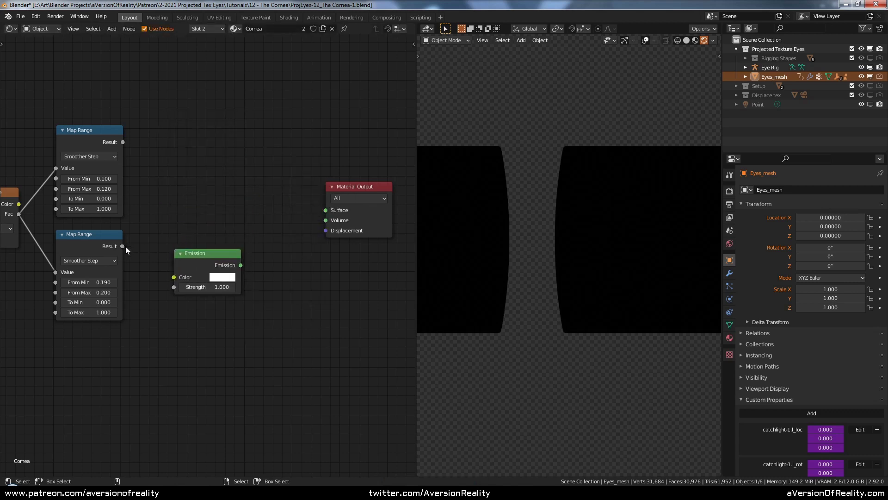
pyautogui.moveTo(122, 246); pyautogui.dragTo(171, 249)
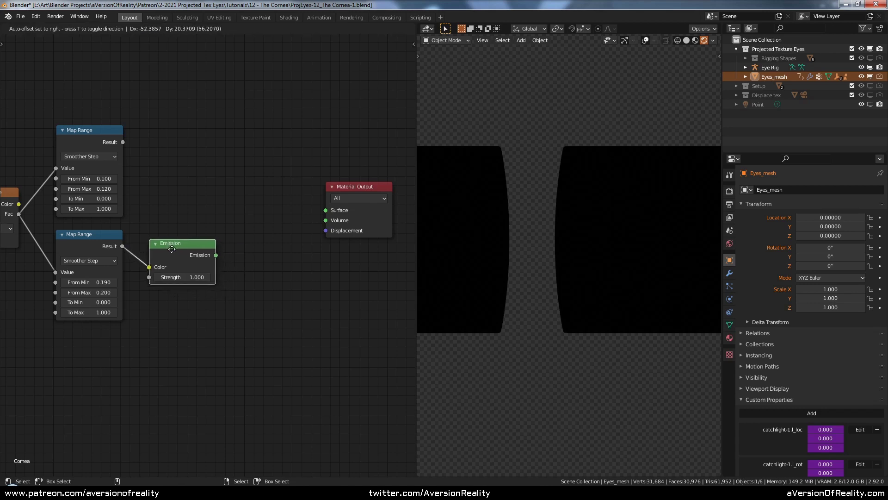
pyautogui.click(233, 210)
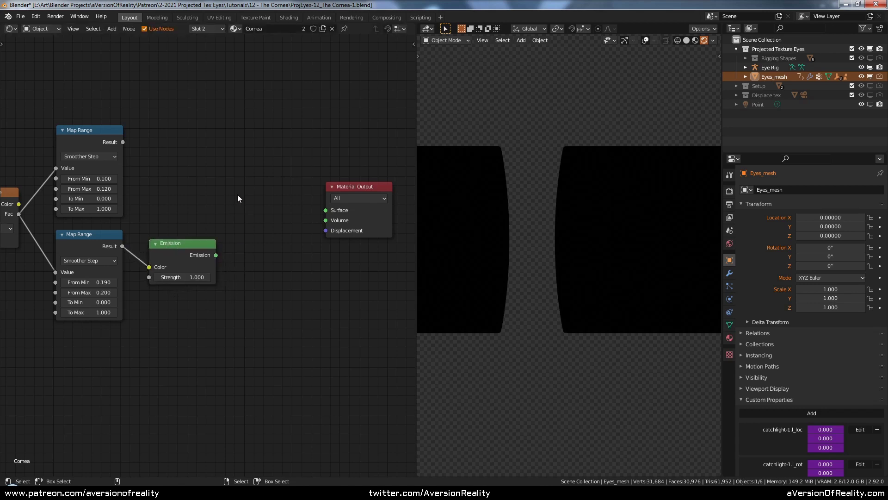
# Add a Mix Shader before Material Output and feed its Fac from the upper Map Range node's Result
pyautogui.hotkey('shift', 'a')
pyautogui.moveTo(237, 195)
pyautogui.click(301, 256)
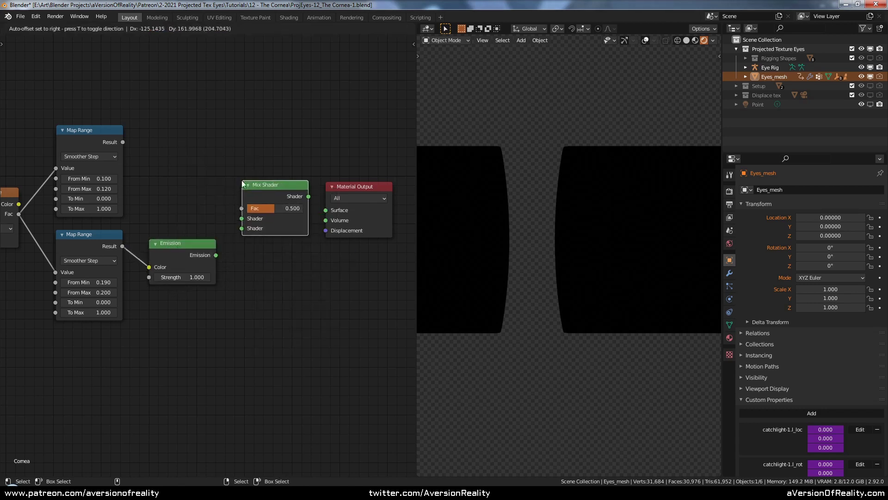
pyautogui.click(242, 183)
pyautogui.moveTo(123, 142); pyautogui.dragTo(242, 208)
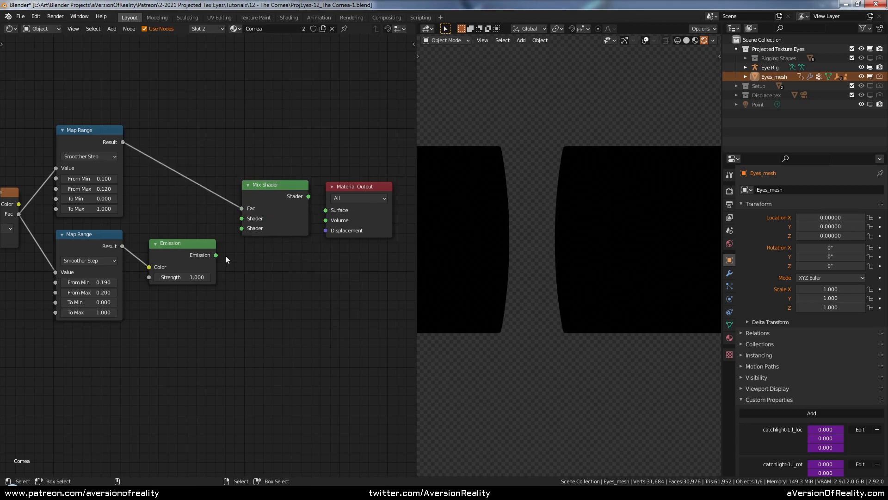
# Connect Emission to the Mix Shader's first Shader input and the Mix Shader to Material Output's Surface
pyautogui.moveTo(216, 255); pyautogui.dragTo(242, 219)
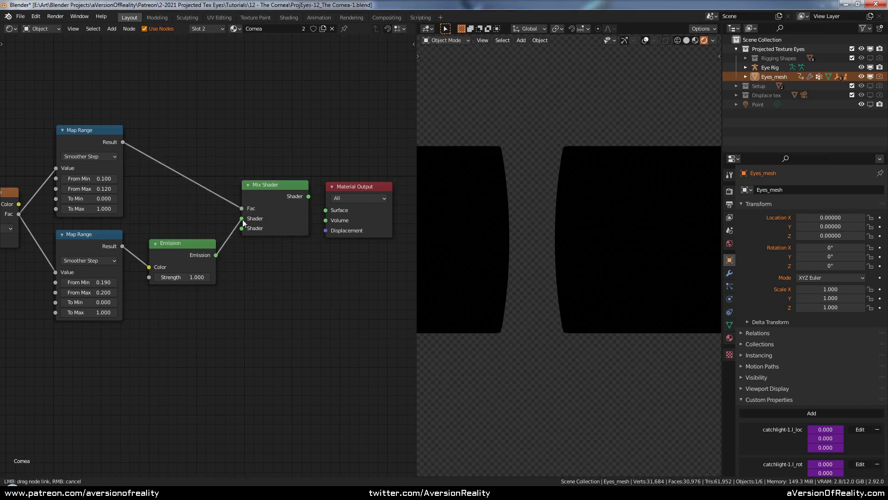
pyautogui.click(330, 206)
pyautogui.moveTo(308, 196); pyautogui.dragTo(364, 221)
pyautogui.click(315, 291)
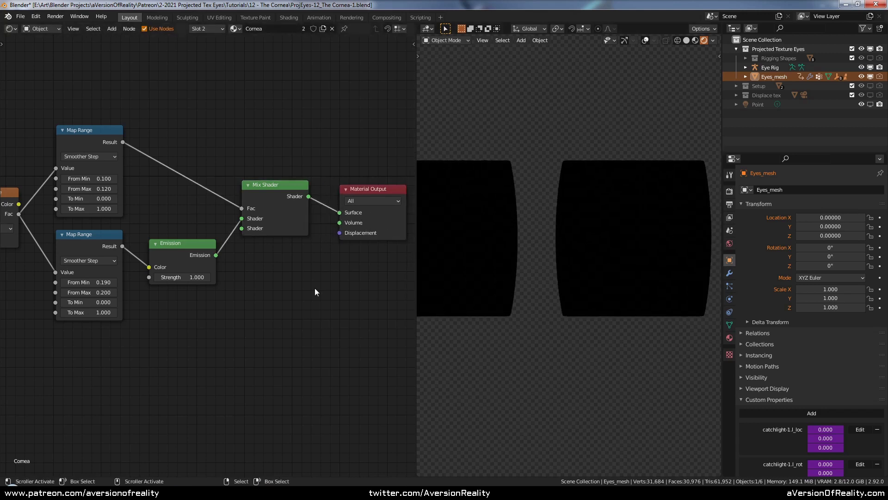
# Duplicate the Mix Shader below the Emission node and connect the copy to the original Mix Shader's second Shader input
pyautogui.hotkey('shift', 'a')
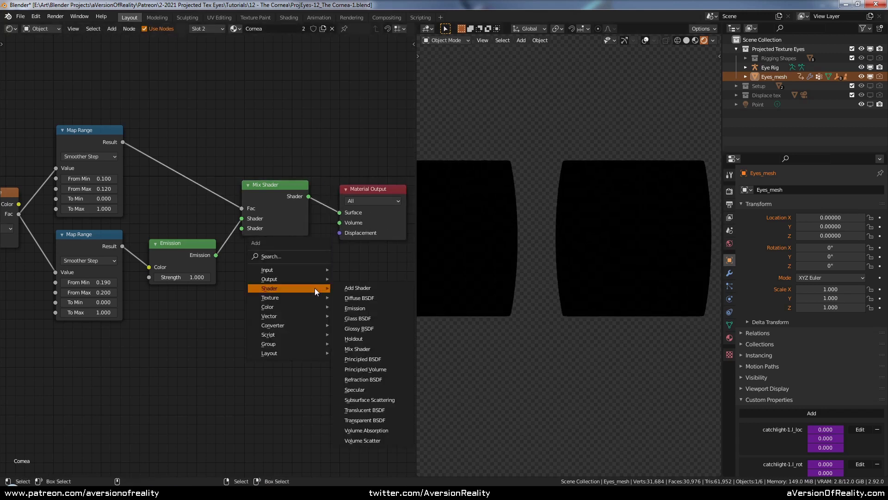
pyautogui.click(272, 188)
pyautogui.hotkey('shift', 'd')
pyautogui.click(242, 310)
pyautogui.moveTo(355, 278); pyautogui.dragTo(287, 256, button='middle')
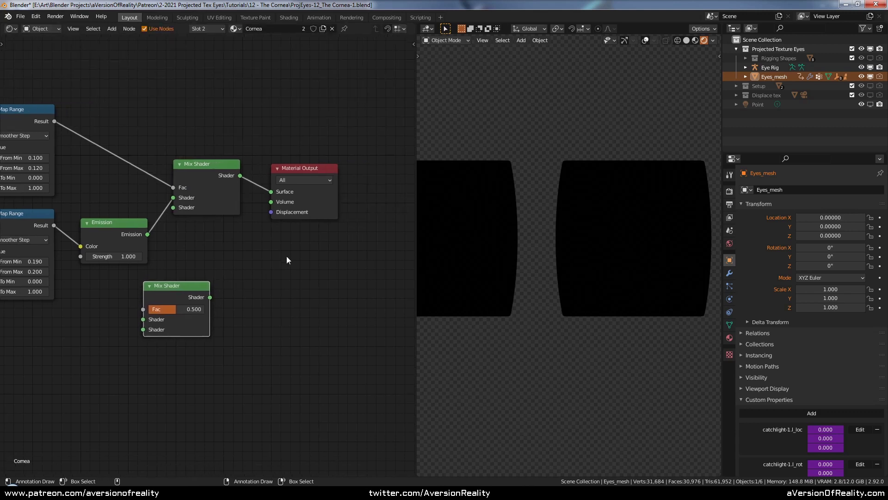
pyautogui.click(287, 257)
pyautogui.moveTo(216, 165); pyautogui.dragTo(289, 165)
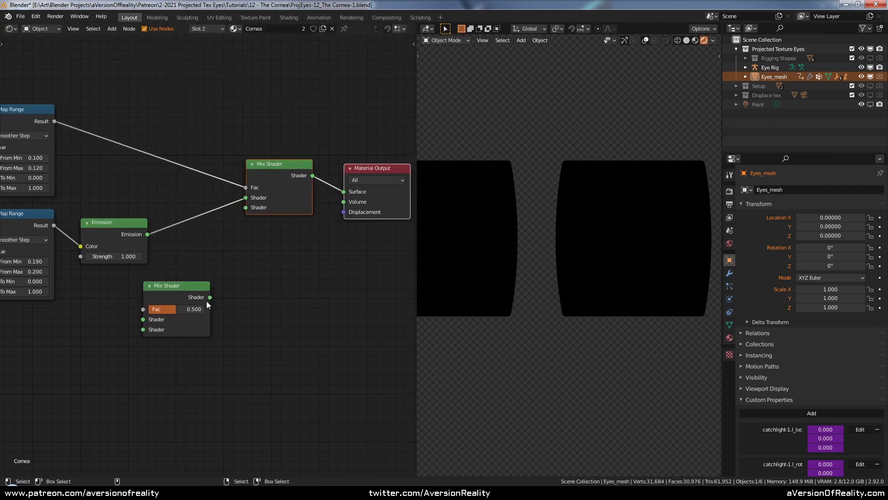
pyautogui.moveTo(210, 297); pyautogui.dragTo(246, 210)
# Add a Transparent BSDF node next to the duplicated Mix Shader, below the lower Map Range node
pyautogui.moveTo(248, 293); pyautogui.dragTo(353, 263, button='middle')
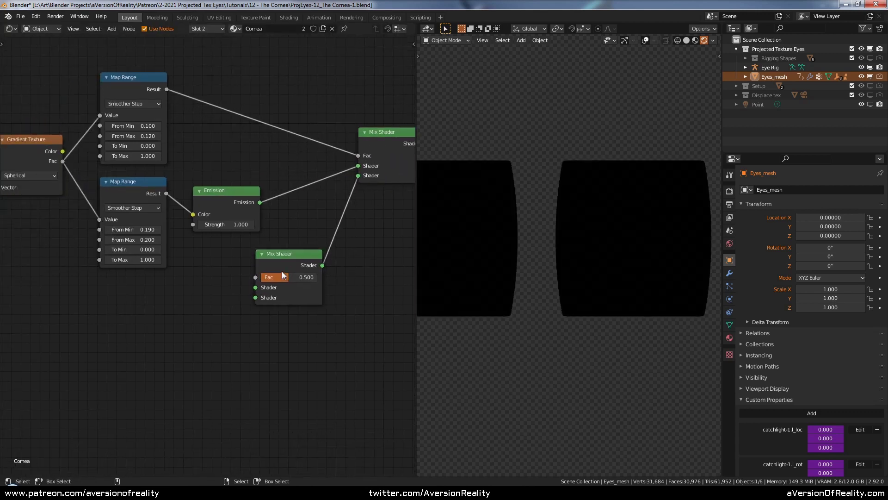
pyautogui.moveTo(215, 302); pyautogui.dragTo(235, 290, button='middle')
pyautogui.hotkey('shift', 'a')
pyautogui.moveTo(235, 290)
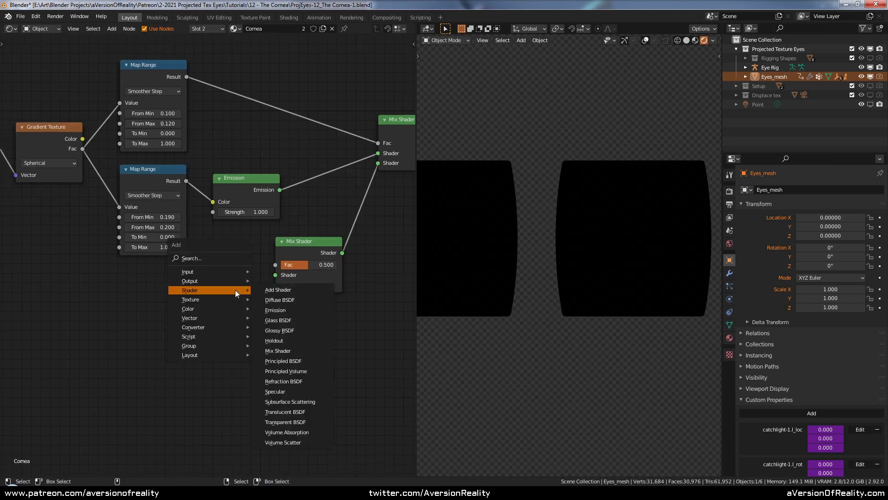
pyautogui.click(307, 422)
pyautogui.click(152, 293)
# Add a Glossy BSDF node directly below the Transparent BSDF node
pyautogui.hotkey('shift', 'a')
pyautogui.moveTo(179, 359)
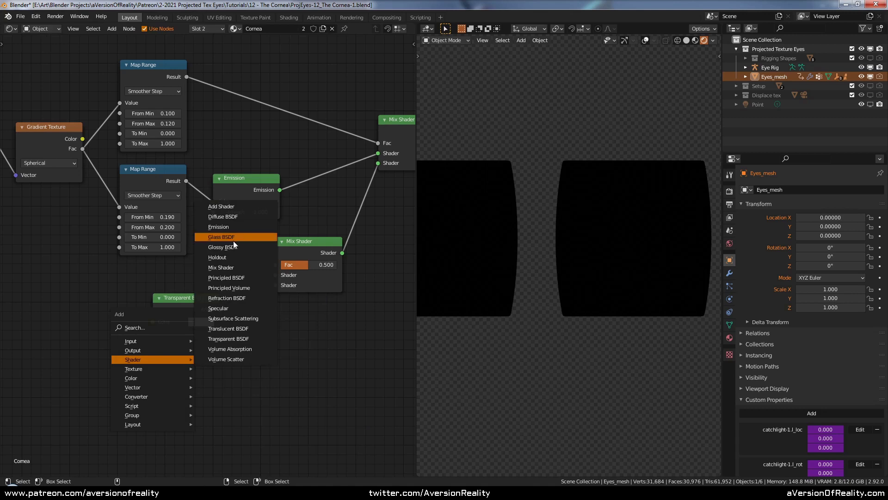
pyautogui.click(237, 245)
pyautogui.click(155, 342)
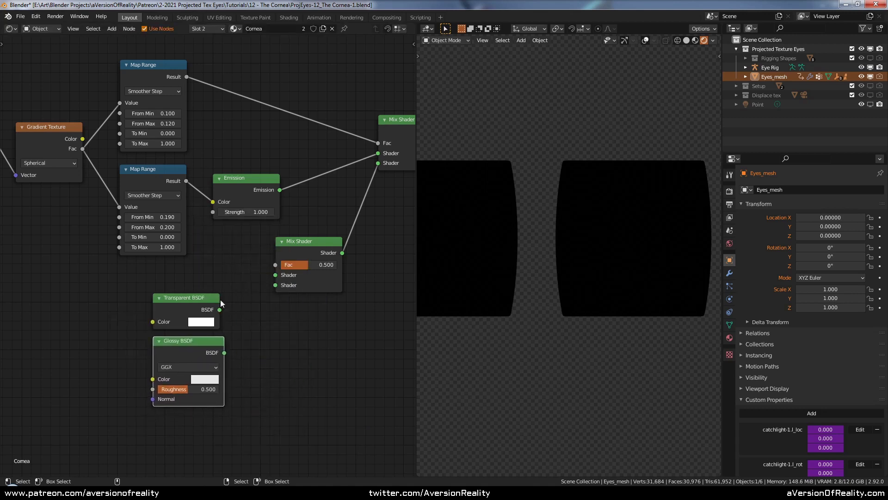
# Connect Transparent BSDF and Glossy BSDF to the lower Mix Shader's first and second Shader inputs, and set its Fac to 0.018
pyautogui.moveTo(220, 309); pyautogui.dragTo(275, 264)
pyautogui.moveTo(224, 352); pyautogui.dragTo(277, 276)
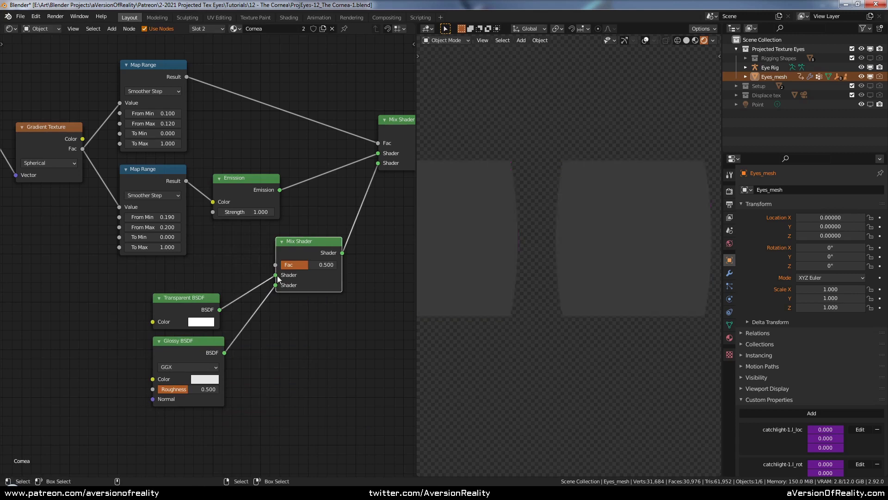
pyautogui.click(316, 265)
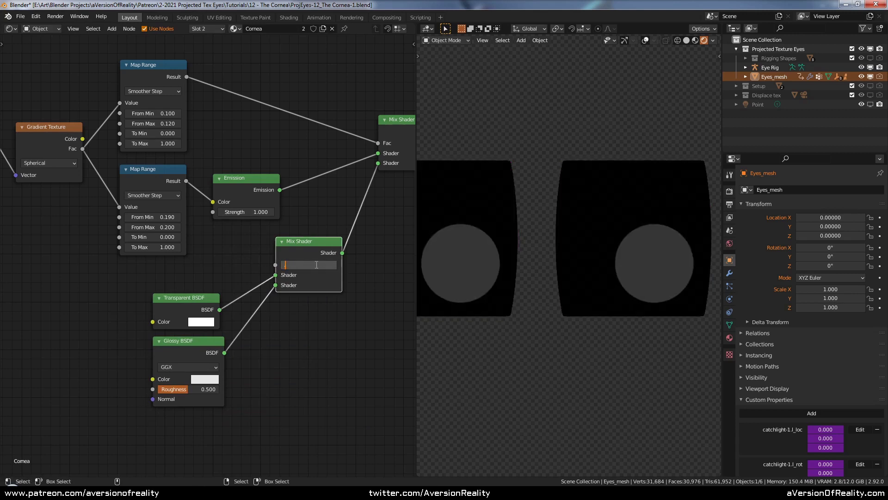
pyautogui.click(295, 321)
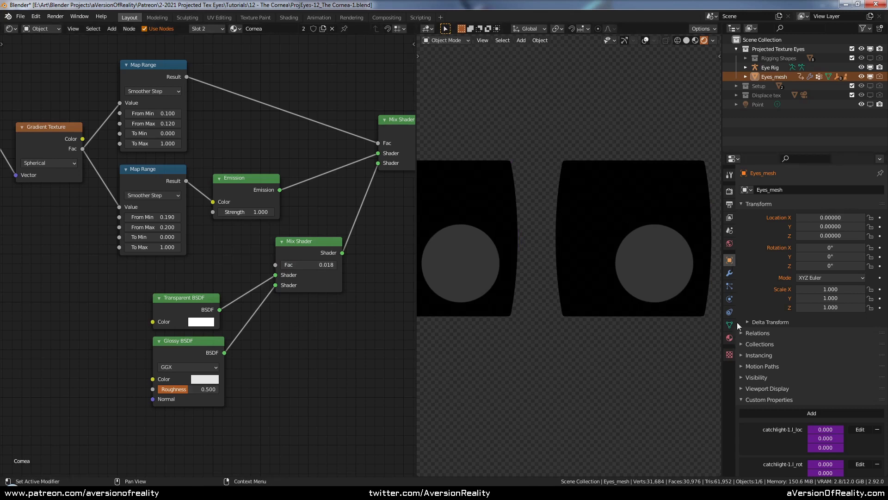
# Set the Cornea material's Blend Mode to Alpha Blend
pyautogui.click(730, 338)
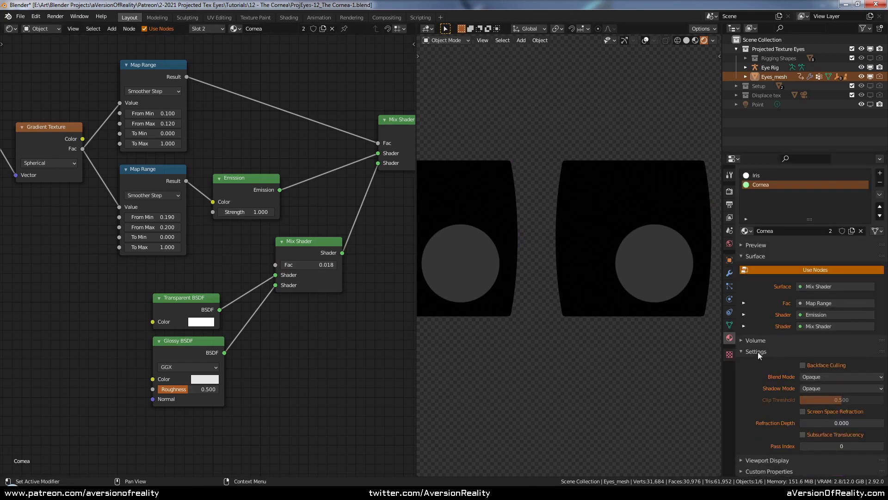
pyautogui.click(826, 377)
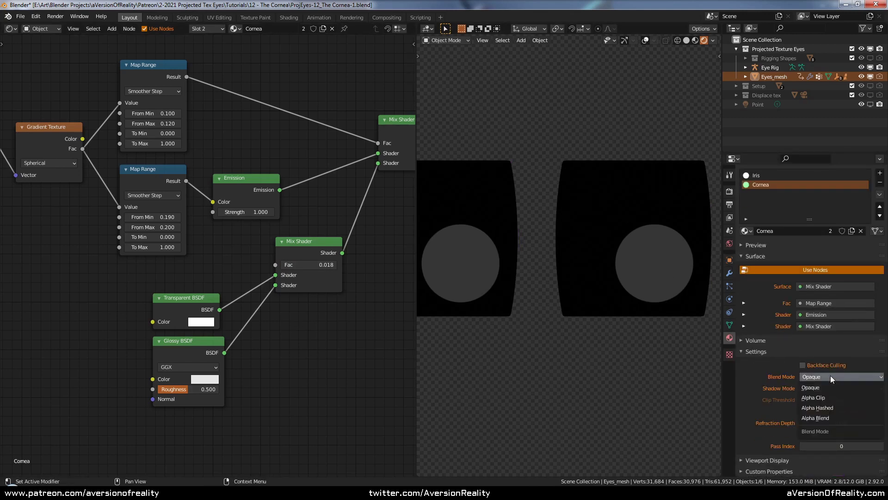
pyautogui.click(831, 417)
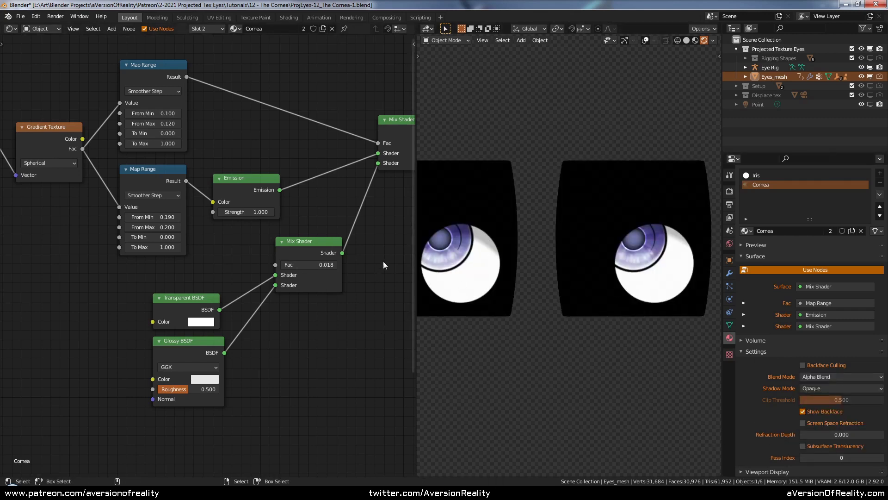
# Invert the upper Map Range node by setting its To Min to 1 and To Max to 0
pyautogui.moveTo(383, 261); pyautogui.dragTo(332, 266, button='middle')
pyautogui.scroll(-5, 202, 257)
pyautogui.moveTo(146, 268); pyautogui.dragTo(289, 256, button='middle')
pyautogui.scroll(3, 300, 265)
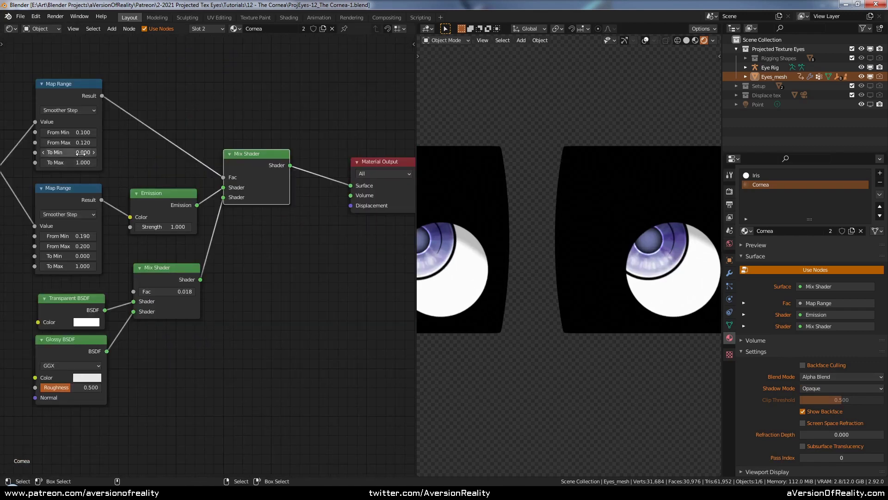
pyautogui.press('Return')
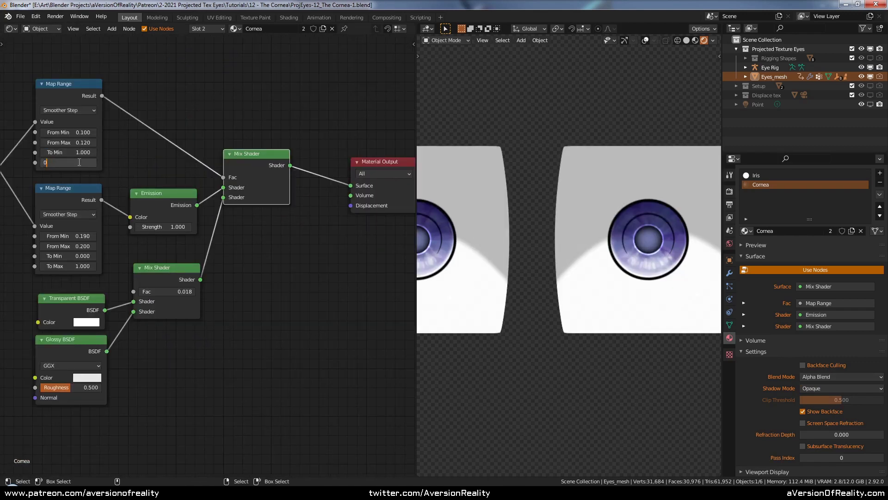
pyautogui.click(79, 162)
pyautogui.write('0')
pyautogui.press('Return')
# Set Output Scale to 0.05 on both Eye: Texture Offset nodes to shrink the catchlights
pyautogui.scroll(-3, 622, 164)
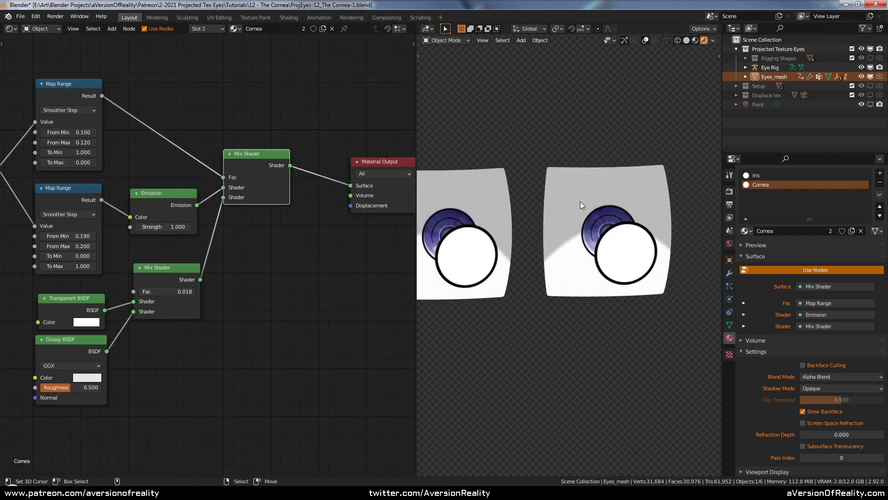
pyautogui.scroll(1, 627, 254)
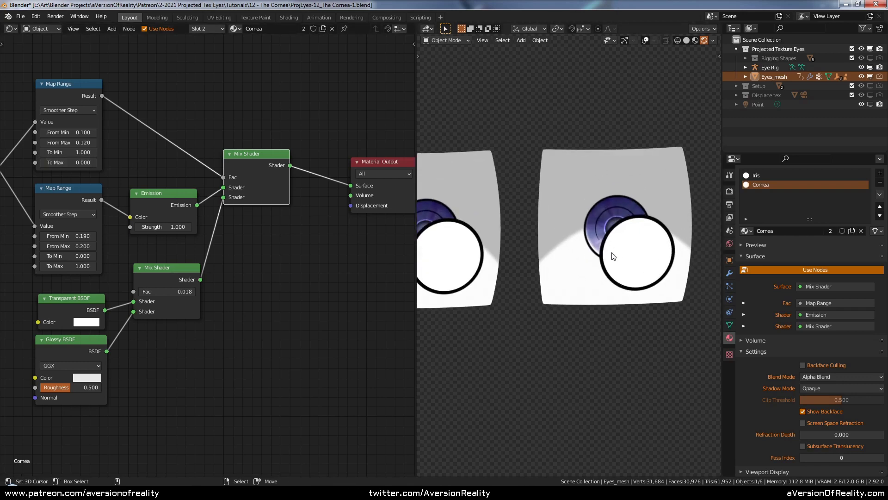
pyautogui.scroll(-4, 223, 279)
pyautogui.moveTo(222, 279); pyautogui.dragTo(408, 254, button='middle')
pyautogui.scroll(3, 191, 265)
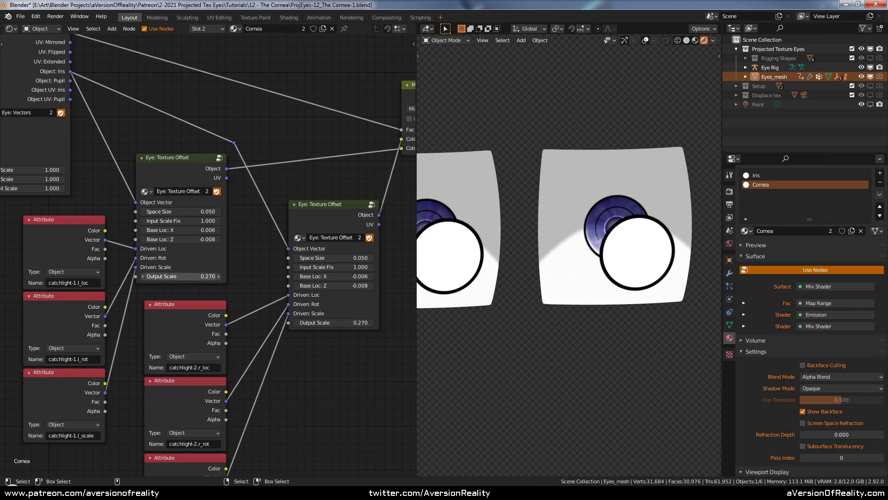
pyautogui.write('.05')
pyautogui.press('Return')
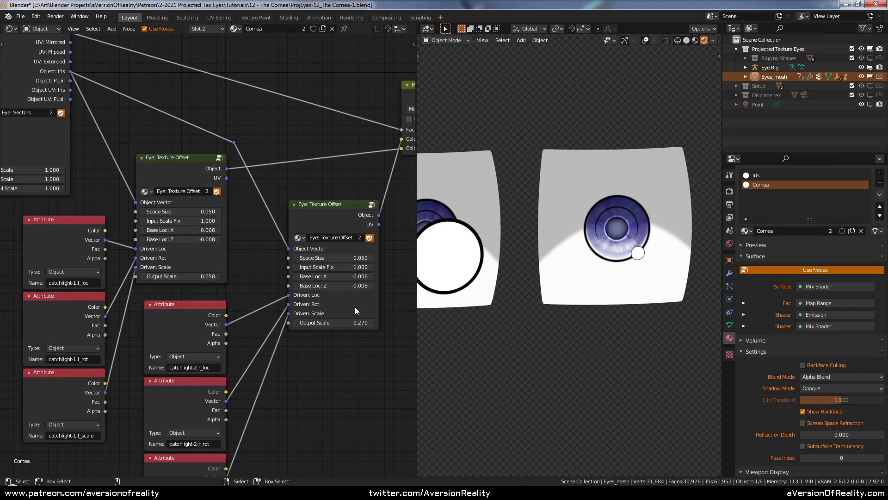
pyautogui.click(332, 325)
pyautogui.write('.05')
pyautogui.press('Return')
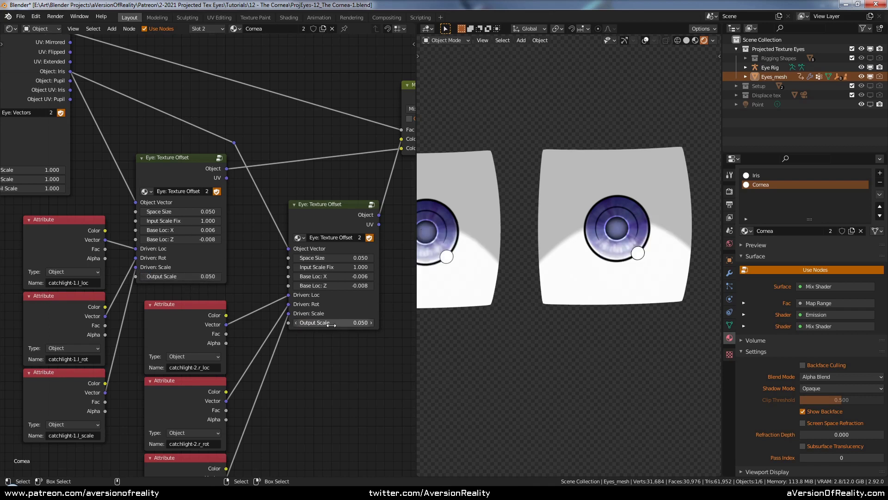
# Switch to the Iris material and connect its Principled BSDF to Material Output's Surface
pyautogui.scroll(-4, 299, 214)
pyautogui.moveTo(343, 201); pyautogui.dragTo(75, 227, button='middle')
pyautogui.moveTo(294, 186); pyautogui.dragTo(177, 216, button='middle')
pyautogui.scroll(2, 605, 139)
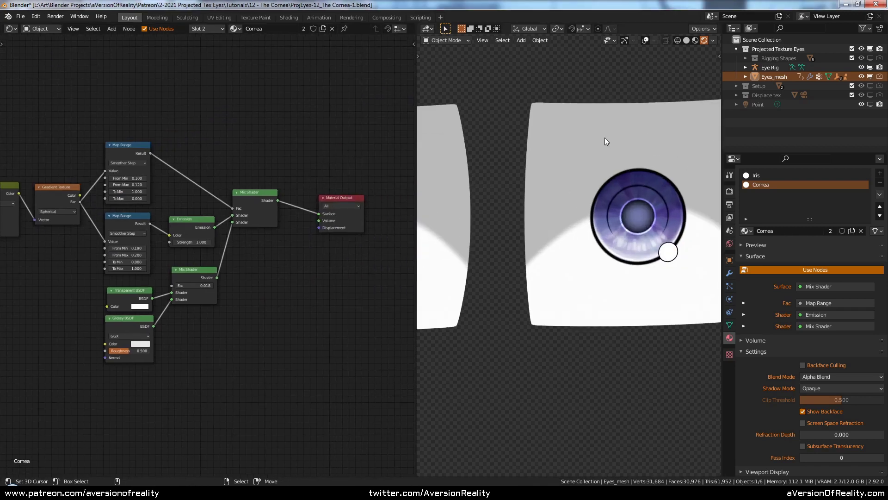
pyautogui.click(729, 324)
pyautogui.click(730, 338)
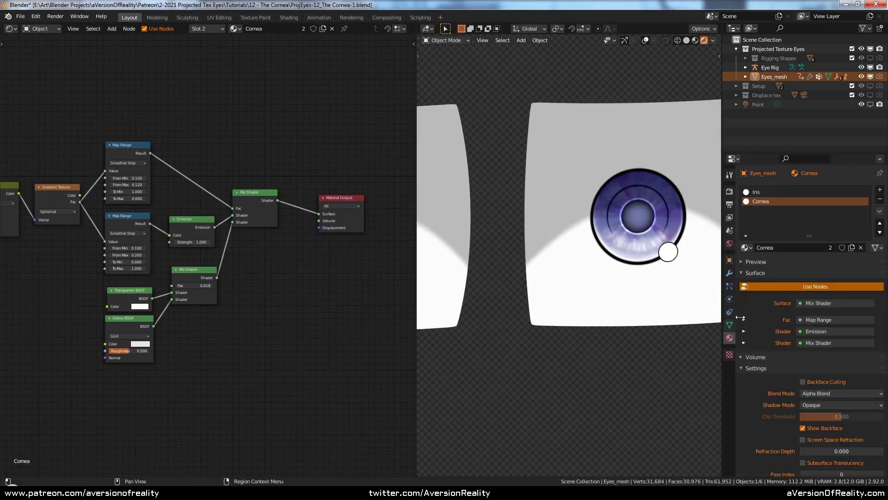
pyautogui.click(770, 192)
pyautogui.scroll(3, 245, 158)
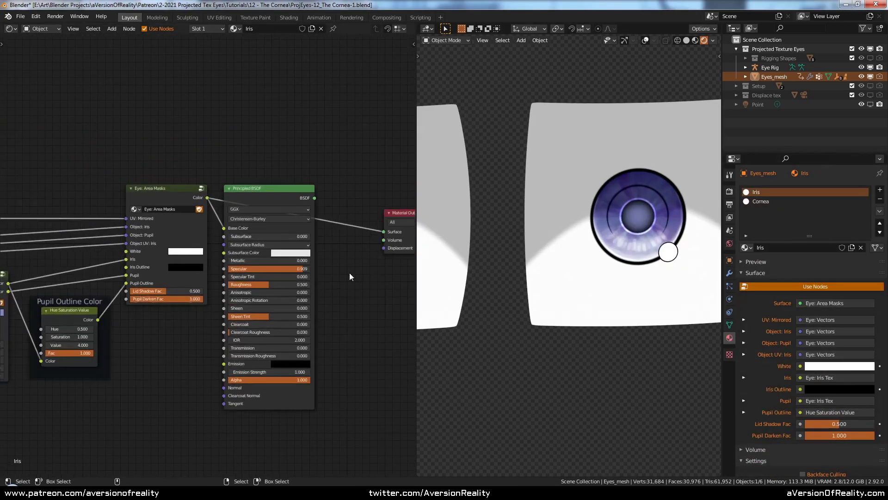
pyautogui.scroll(1, 245, 158)
pyautogui.moveTo(349, 228); pyautogui.dragTo(348, 223)
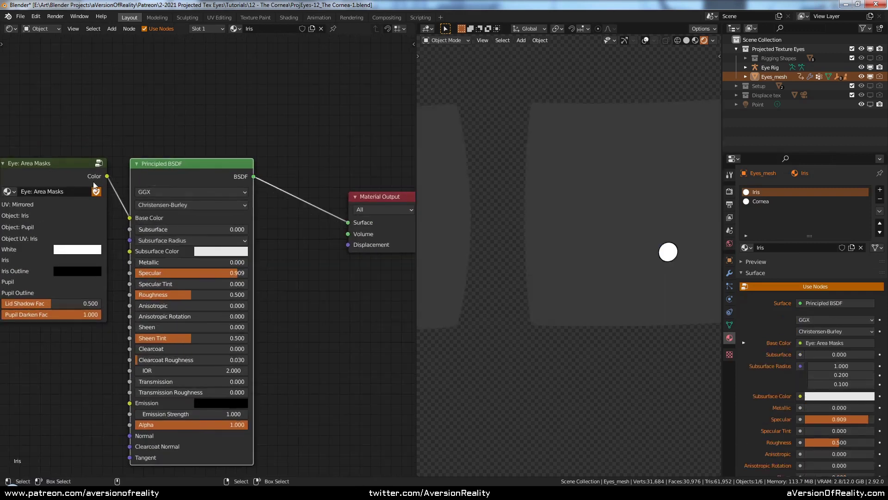
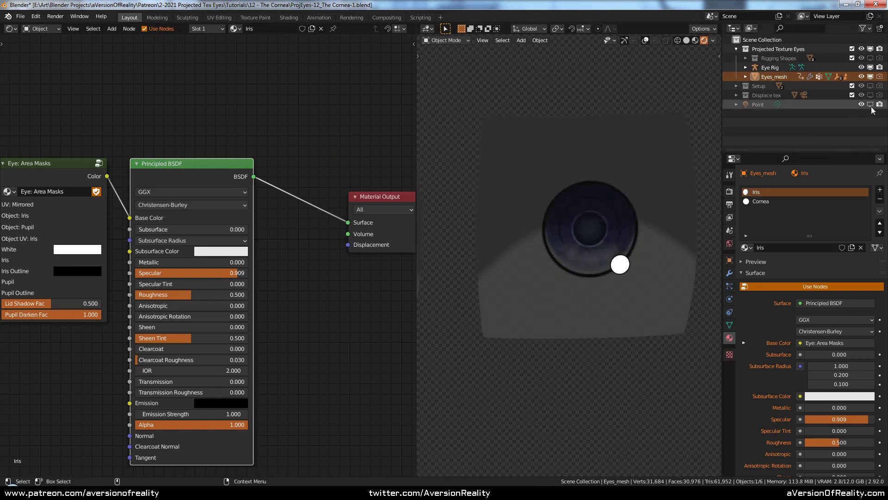
# Enable the Point light in the viewport and select it
pyautogui.click(871, 104)
pyautogui.keyDown('shift'); pyautogui.moveTo(678, 136); pyautogui.dragTo(625, 159, button='middle'); pyautogui.keyUp('shift')
pyautogui.scroll(-1, 625, 159)
pyautogui.click(758, 104)
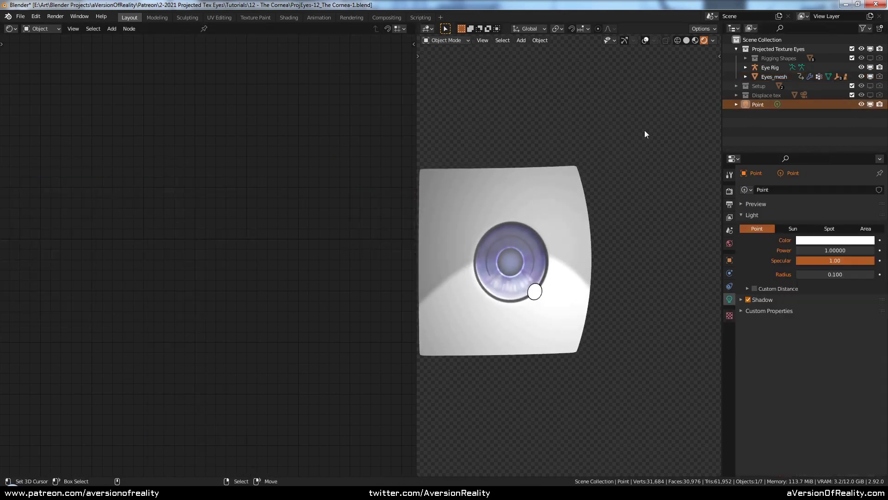
pyautogui.press('KP_Decimal')
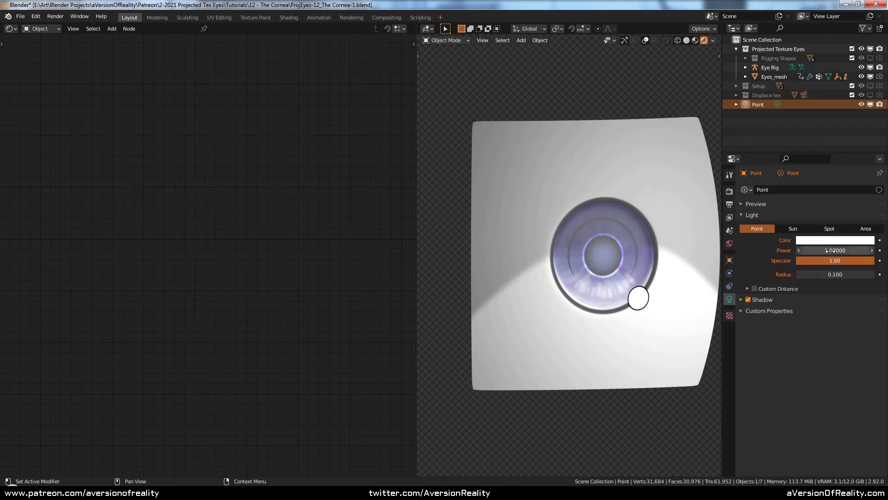
# Try a Power of 1.7 on the Point light and open its color picker
pyautogui.moveTo(829, 250)
pyautogui.mouseDown()
pyautogui.moveTo(856, 250)
pyautogui.moveTo(847, 250)
pyautogui.mouseUp()
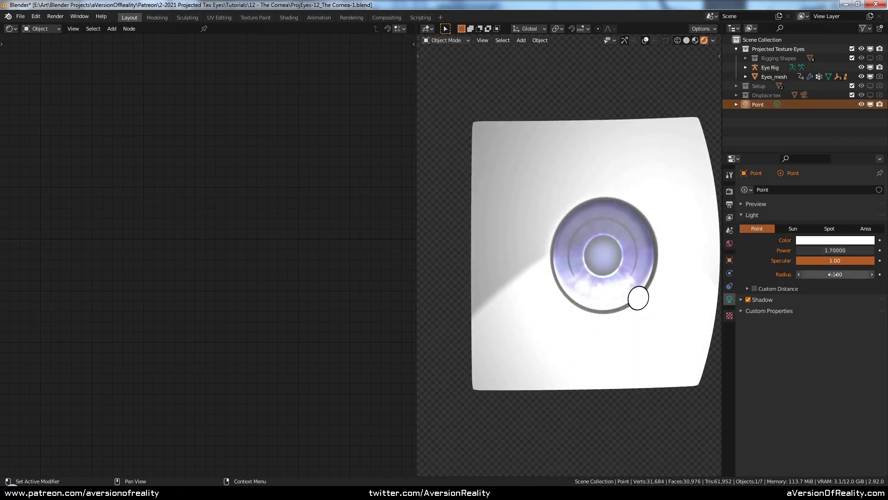
pyautogui.press('Return')
pyautogui.click(845, 241)
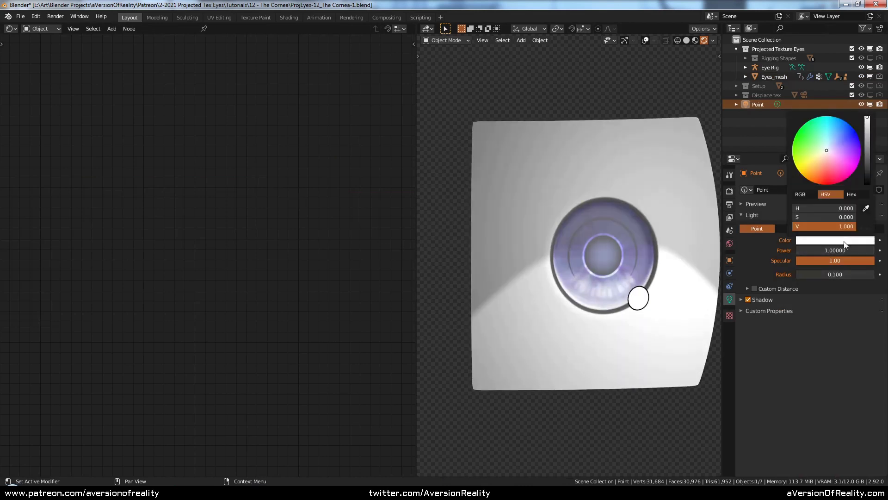
# Set the Point light's Radius to 0.010 and lower its Power to 0.6
pyautogui.click(835, 275)
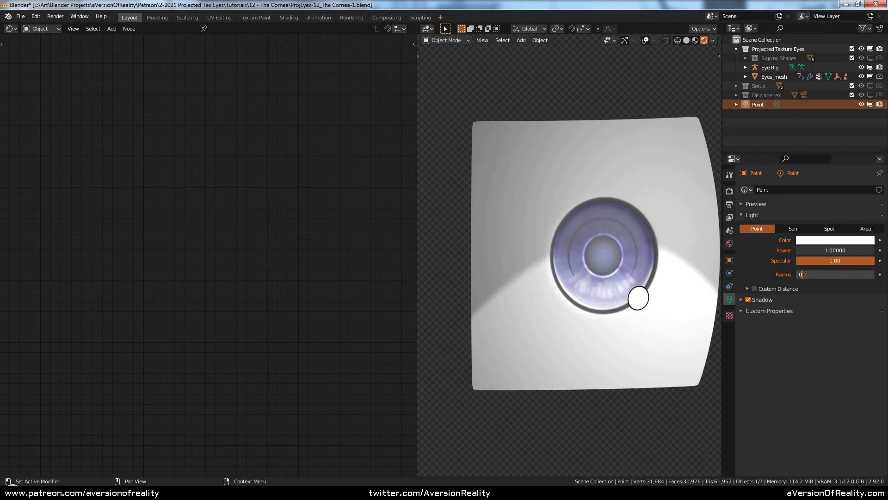
pyautogui.press('Return')
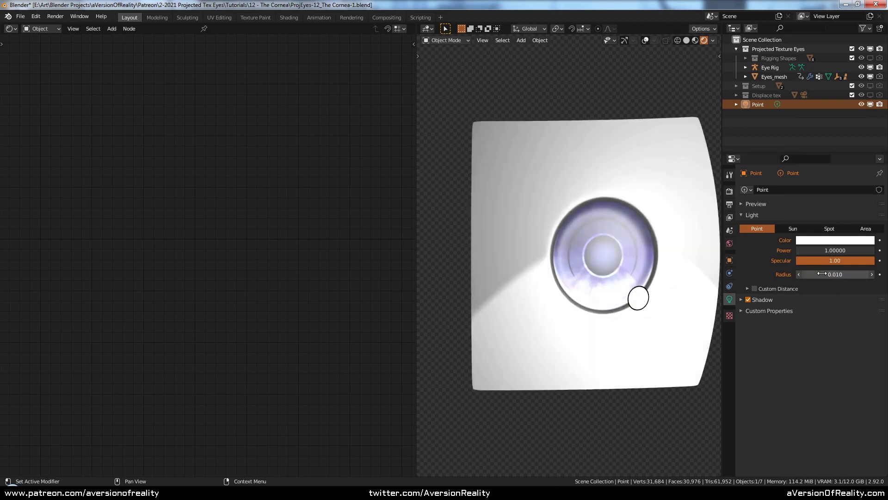
pyautogui.moveTo(835, 250)
pyautogui.mouseDown()
pyautogui.moveTo(816, 250)
pyautogui.moveTo(824, 250)
pyautogui.mouseUp()
pyautogui.scroll(-3, 609, 193)
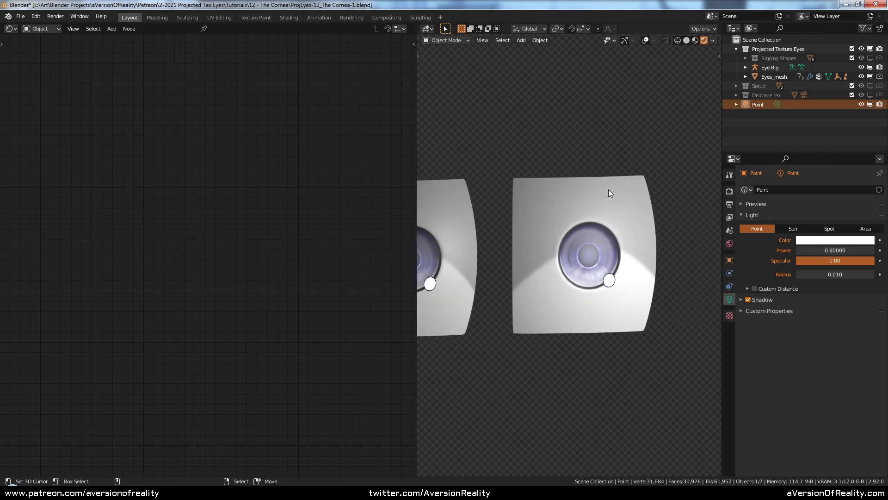
# Show the overlays and, in top view, move the Point light farther in front of the eyes, about 0.17 in X and -0.89 in Y
pyautogui.press('KP_7')
pyautogui.hotkey('shift', 'alt', 'z')
pyautogui.keyDown('shift'); pyautogui.moveTo(657, 271); pyautogui.dragTo(592, 214, button='middle'); pyautogui.keyUp('shift')
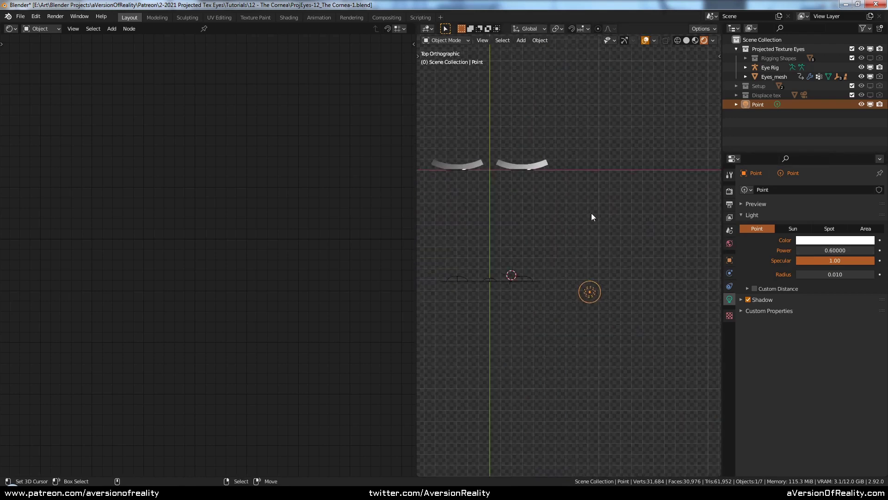
pyautogui.press('g')
pyautogui.click(599, 330)
pyautogui.scroll(-8, 604, 285)
pyautogui.keyDown('shift'); pyautogui.moveTo(586, 292); pyautogui.dragTo(571, 190, button='middle'); pyautogui.keyUp('shift')
pyautogui.press('g')
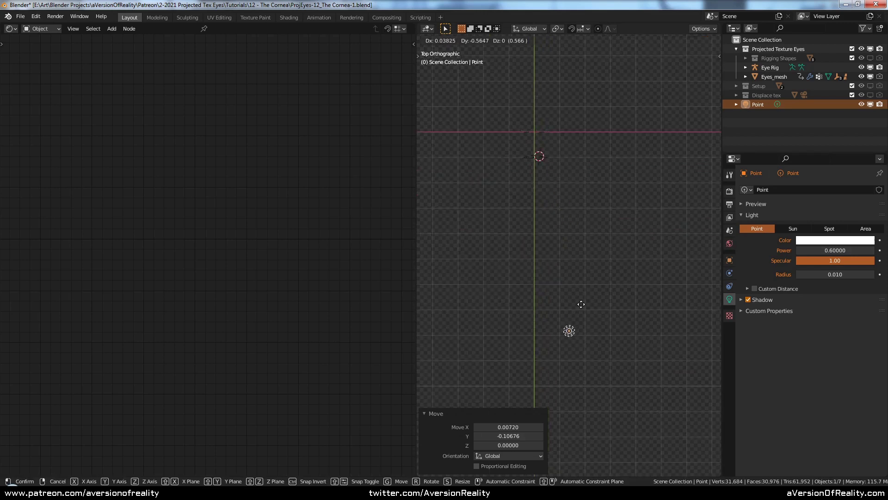
pyautogui.click(613, 356)
# Raise the Point light's Power until the eyes are brightly lit from its new distance
pyautogui.press('KP_0')
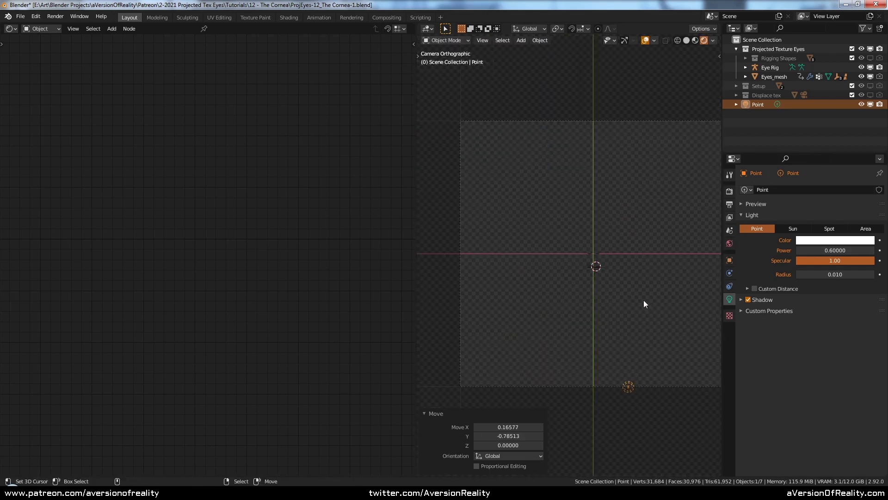
pyautogui.moveTo(643, 300); pyautogui.dragTo(611, 231, button='middle')
pyautogui.scroll(3, 610, 231)
pyautogui.moveTo(834, 250); pyautogui.dragTo(879, 250)
pyautogui.keyDown('shift'); pyautogui.moveTo(665, 232); pyautogui.dragTo(606, 259, button='middle'); pyautogui.keyUp('shift')
pyautogui.scroll(4, 607, 260)
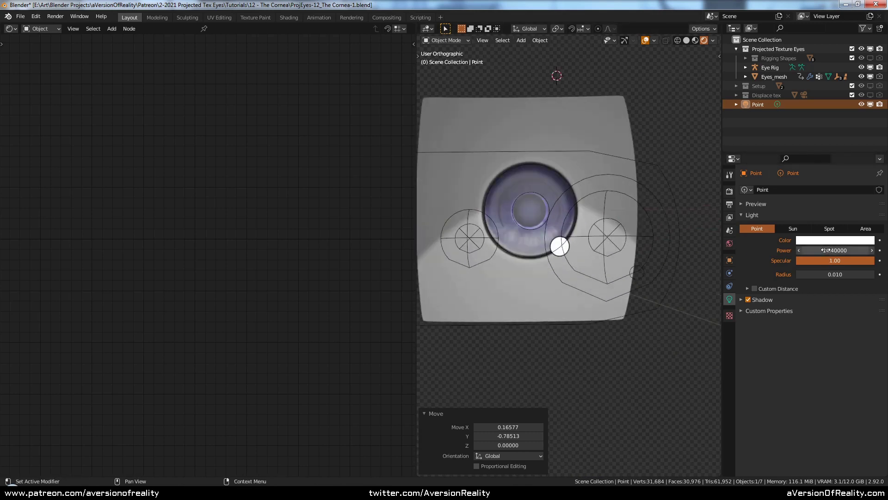
pyautogui.moveTo(808, 250); pyautogui.dragTo(870, 250)
pyautogui.moveTo(644, 222)
pyautogui.mouseDown(button='middle')
pyautogui.moveTo(664, 224)
pyautogui.moveTo(632, 230)
pyautogui.mouseUp(button='middle')
# Select Eyes_mesh, hide the overlays and turn off its Solidify modifier's viewport display
pyautogui.click(604, 176)
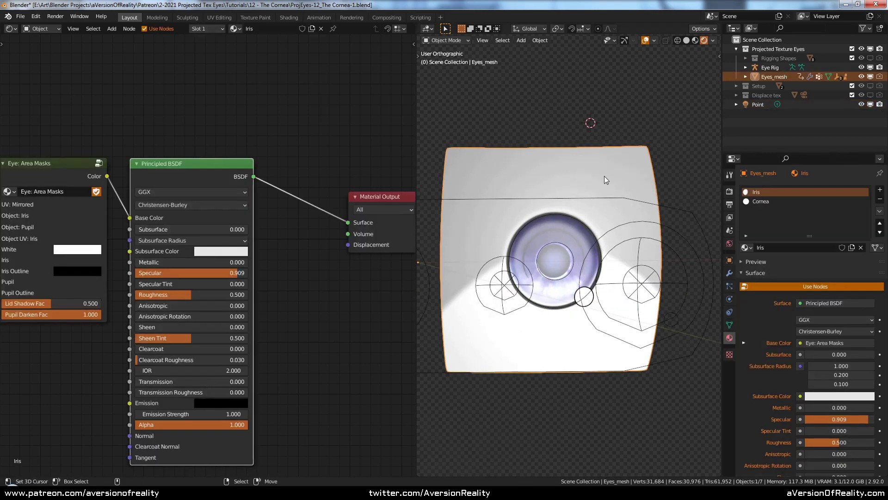
pyautogui.scroll(-3, 603, 176)
pyautogui.scroll(3, 604, 176)
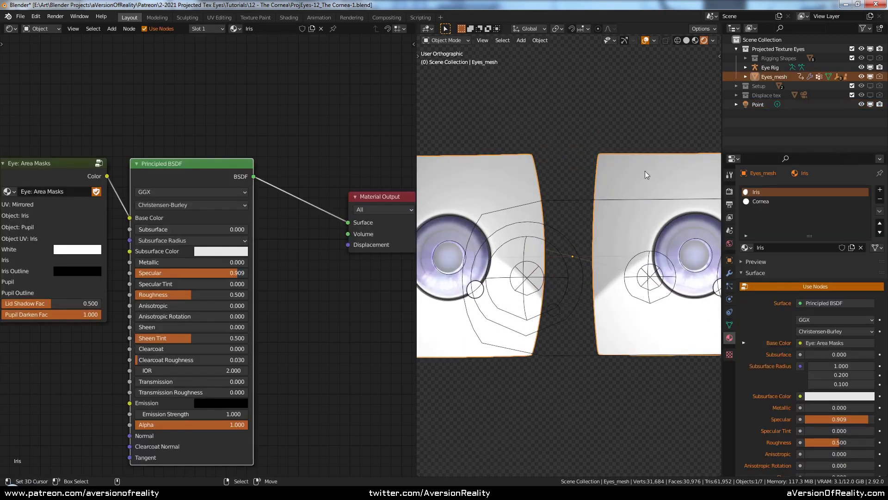
pyautogui.keyDown('shift'); pyautogui.moveTo(645, 171); pyautogui.dragTo(567, 174, button='middle'); pyautogui.keyUp('shift')
pyautogui.scroll(1, 546, 177)
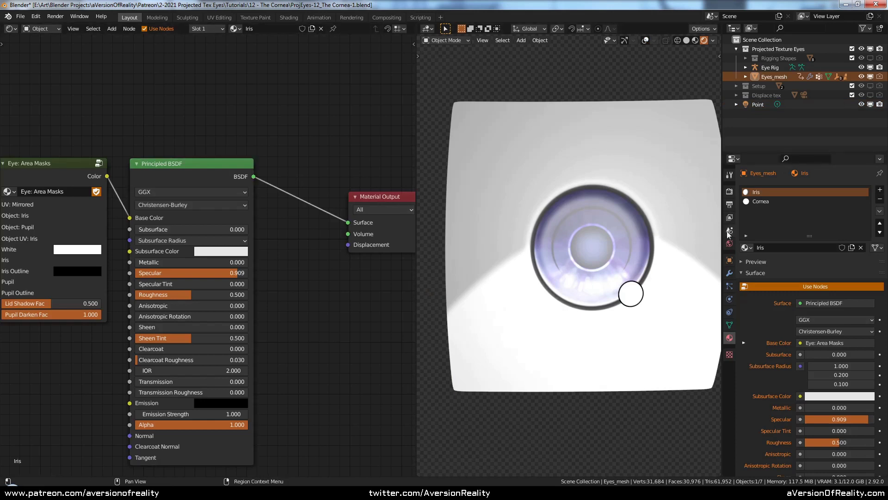
pyautogui.click(731, 272)
pyautogui.click(839, 258)
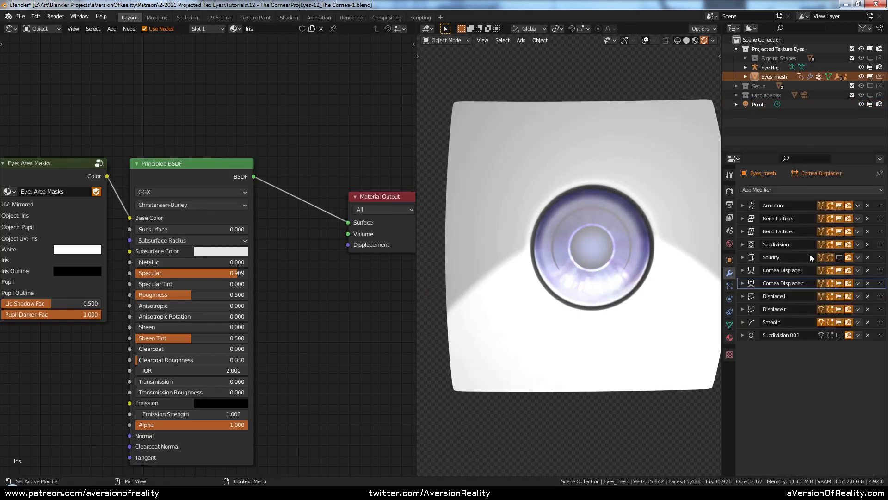
# Lower the Specular of the Iris material's Principled BSDF to 0.1
pyautogui.scroll(1, 334, 267)
pyautogui.scroll(1, 343, 251)
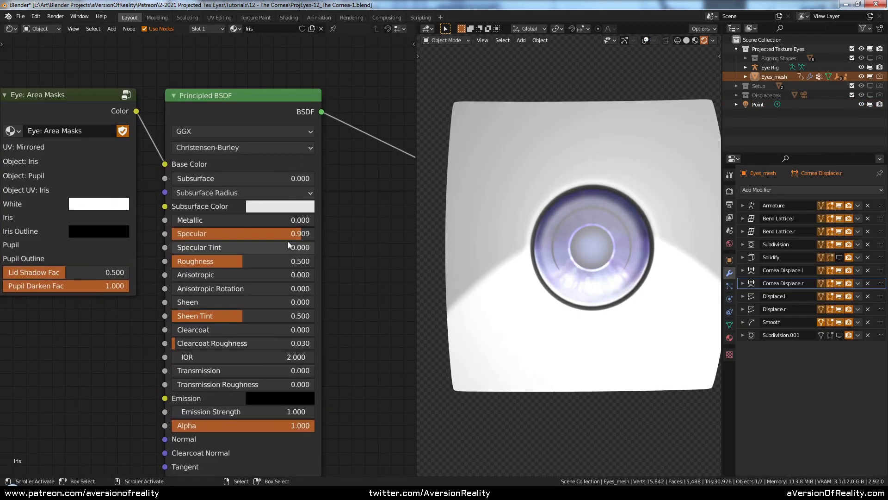
pyautogui.moveTo(288, 234); pyautogui.dragTo(250, 234)
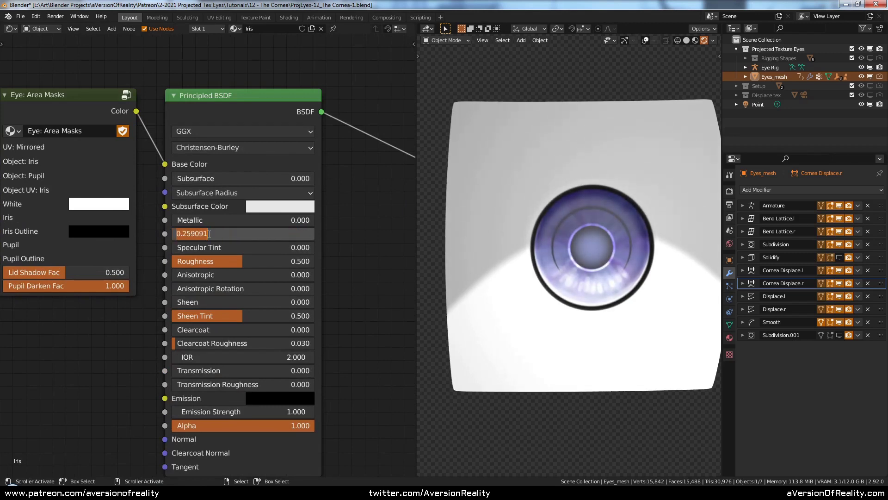
pyautogui.write('.1')
pyautogui.press('Return')
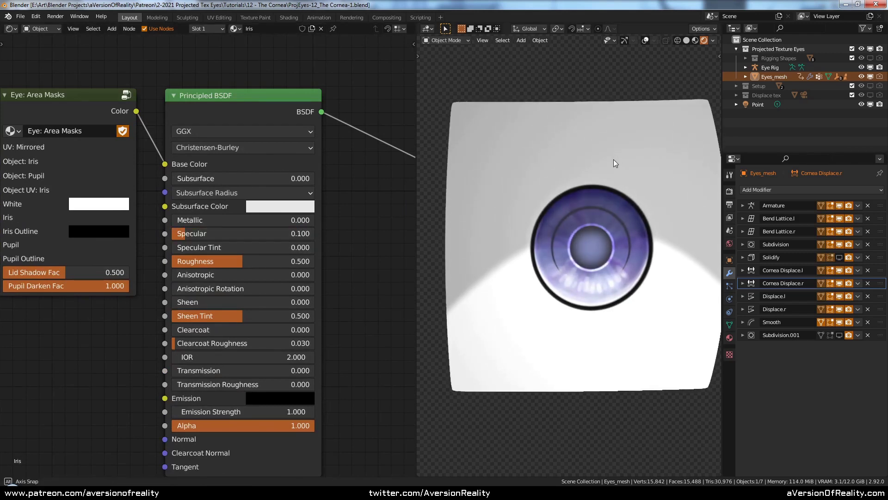
# Enable the Subdivision.001 modifier's display in both the viewport and Edit Mode on Eyes_mesh
pyautogui.moveTo(614, 159); pyautogui.dragTo(655, 202, button='middle')
pyautogui.click(840, 335)
pyautogui.click(821, 334)
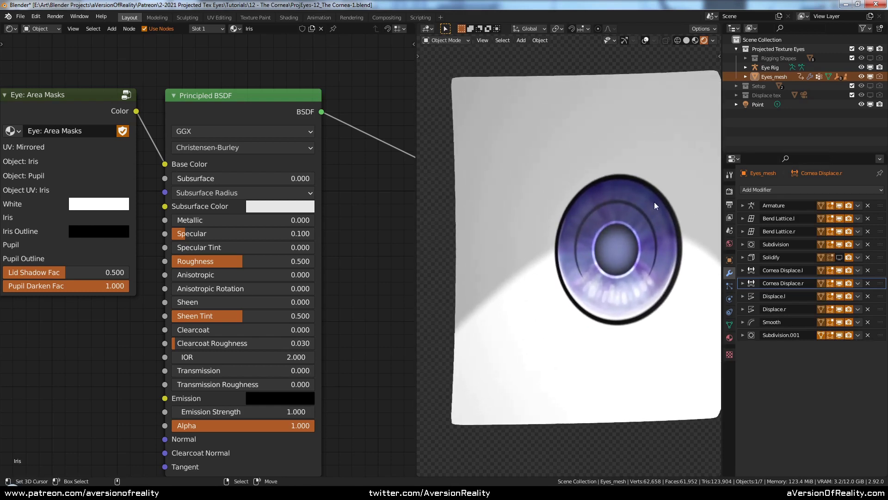
# Try Metallic at 1.000 on the Iris Principled BSDF and return it to 0
pyautogui.moveTo(354, 240); pyautogui.dragTo(351, 214, button='middle')
pyautogui.scroll(1, 208, 241)
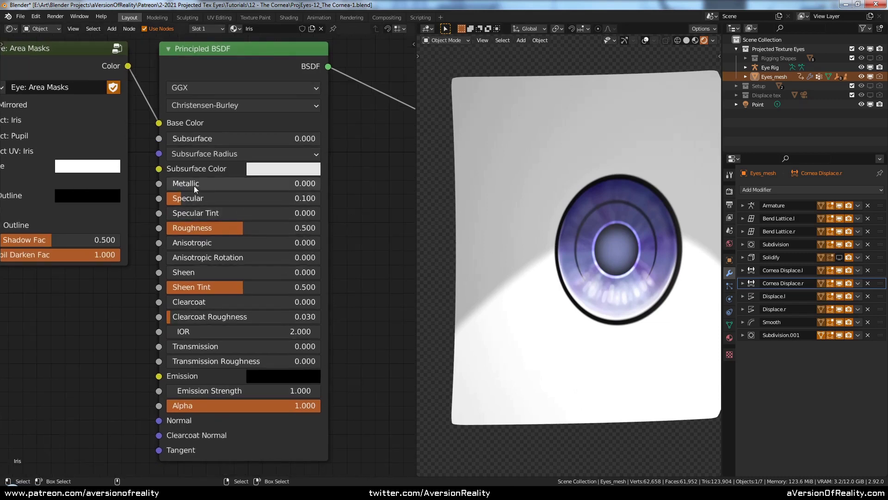
pyautogui.moveTo(194, 185); pyautogui.dragTo(319, 186)
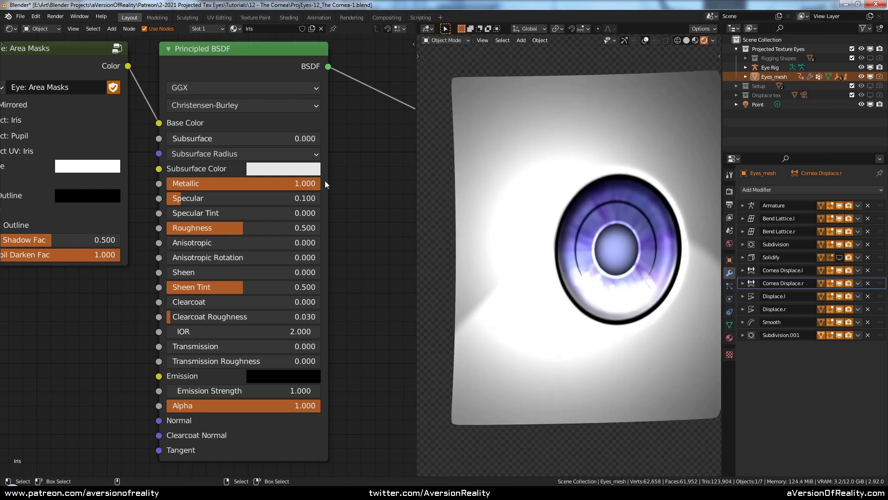
pyautogui.moveTo(318, 183); pyautogui.dragTo(166, 184)
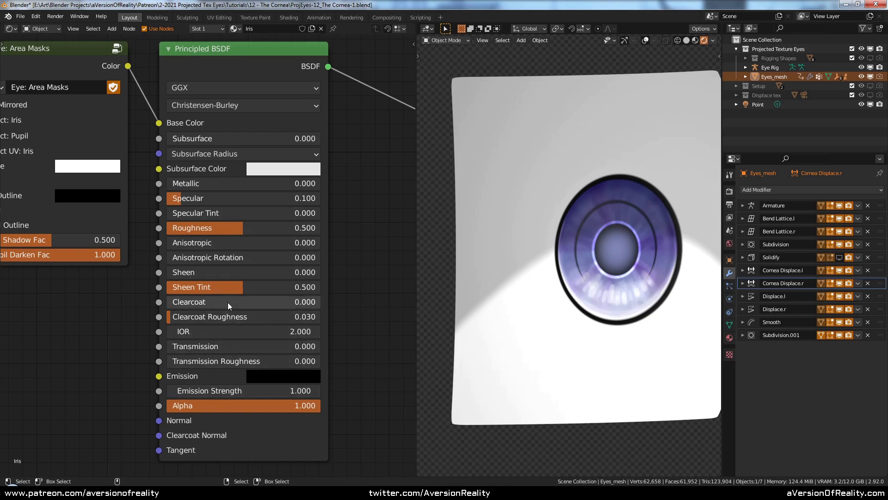
# Set the Iris Principled BSDF's Clearcoat to 0.1, Clearcoat Roughness to about 0.225 and Sheen Tint to about 0.468
pyautogui.moveTo(227, 302); pyautogui.dragTo(262, 301)
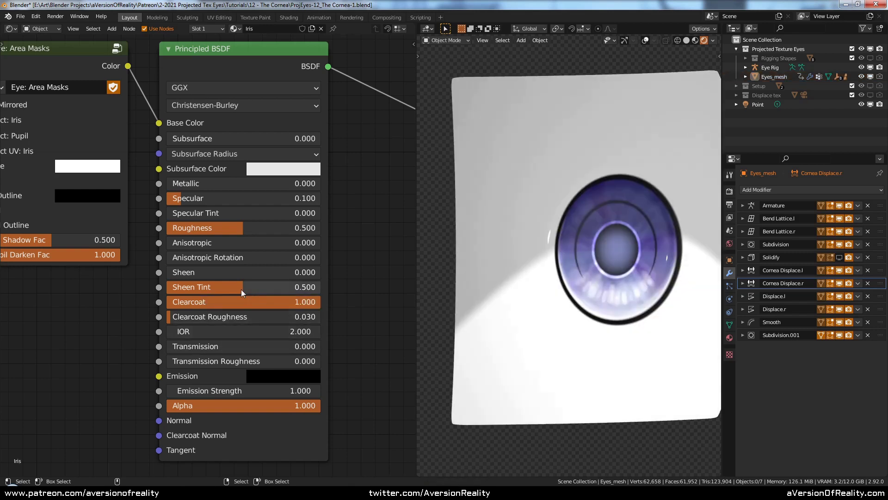
pyautogui.moveTo(269, 286); pyautogui.dragTo(237, 286)
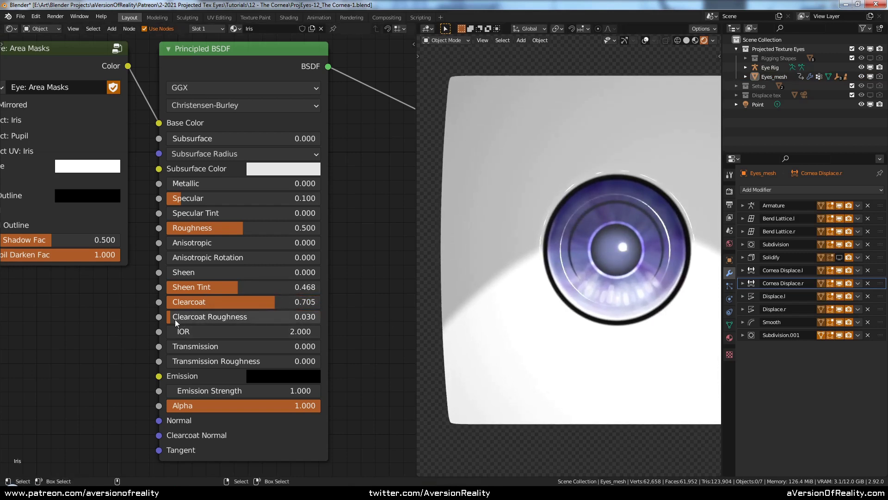
pyautogui.moveTo(175, 320); pyautogui.dragTo(199, 317)
pyautogui.click(204, 302)
pyautogui.write('.1')
pyautogui.press('Return')
pyautogui.moveTo(590, 212); pyautogui.dragTo(624, 246, button='middle')
pyautogui.scroll(-2, 369, 307)
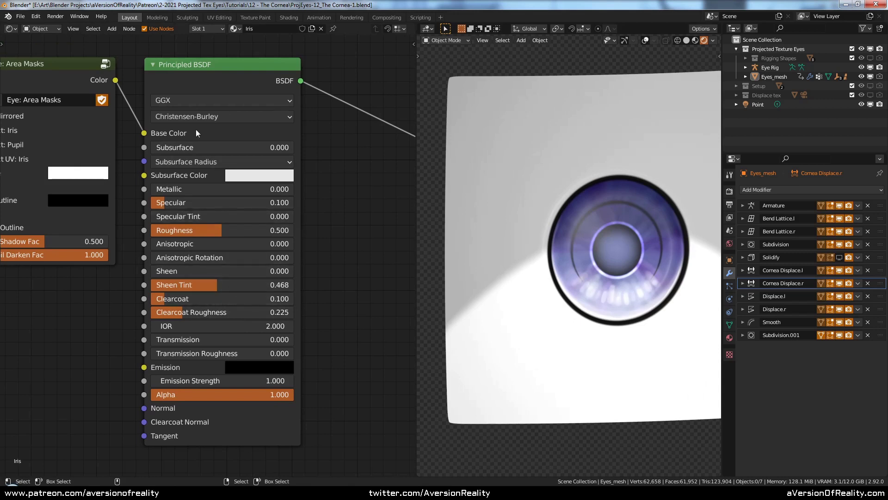
# Try higher Specular values on the Iris Principled BSDF and set it to 0.2
pyautogui.moveTo(202, 64); pyautogui.dragTo(214, 65)
pyautogui.click(347, 187)
pyautogui.moveTo(348, 189); pyautogui.dragTo(247, 227, button='middle')
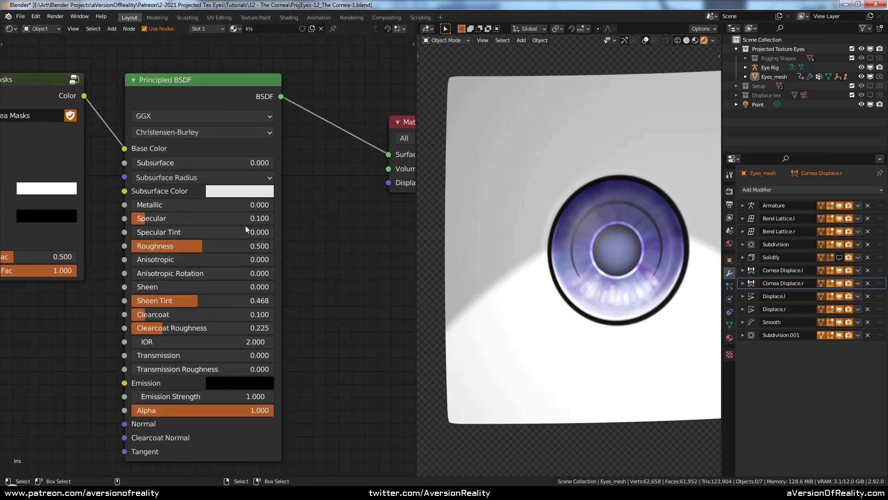
pyautogui.moveTo(143, 217); pyautogui.dragTo(324, 225)
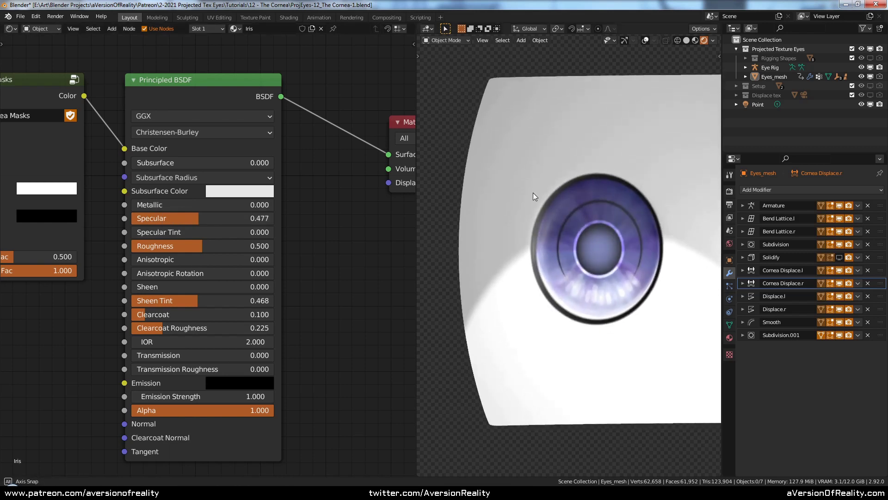
pyautogui.moveTo(199, 218); pyautogui.dragTo(165, 218)
pyautogui.click(166, 218)
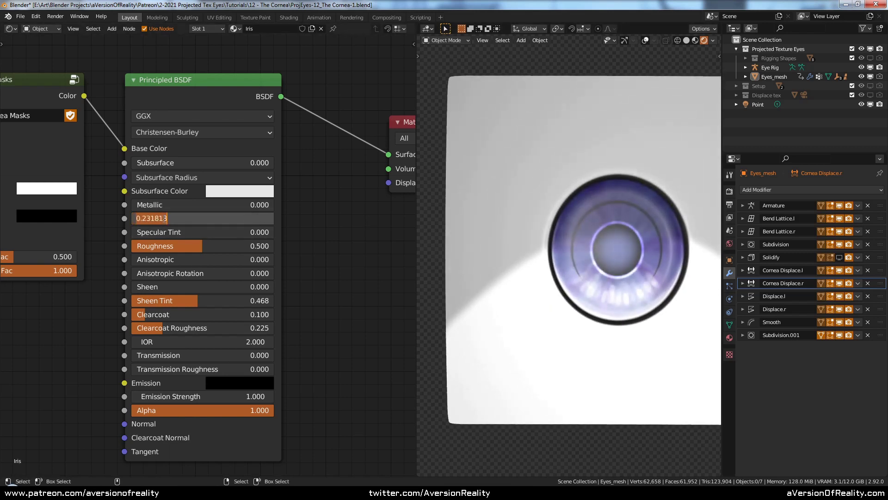
pyautogui.write('.2')
pyautogui.press('Return')
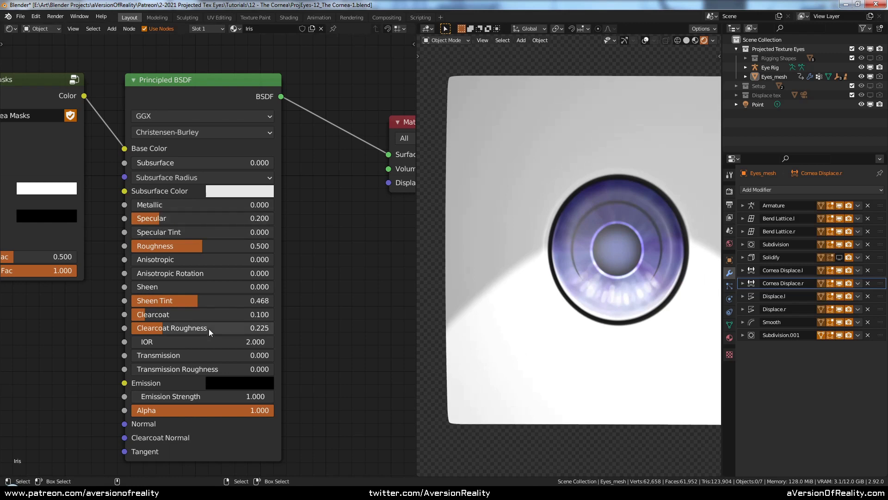
# Set the Iris Principled BSDF's IOR to 1.4 and save the file
pyautogui.click(210, 340)
pyautogui.write('2.0')
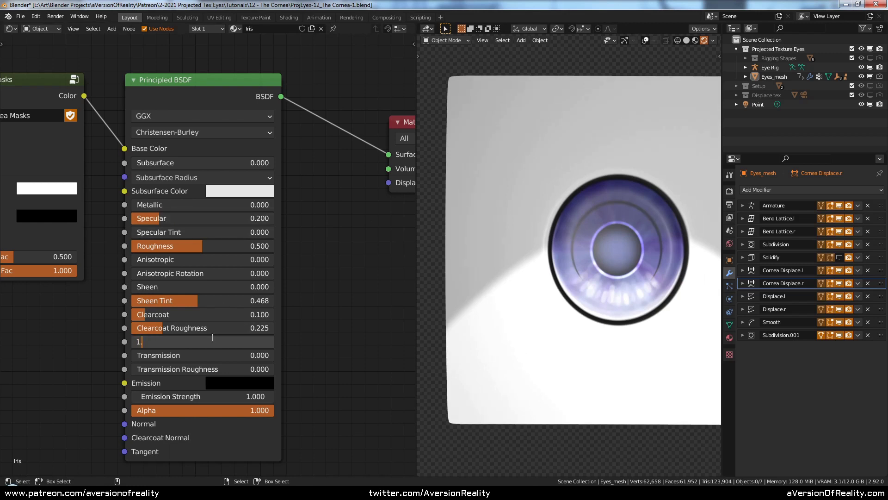
pyautogui.press('Return')
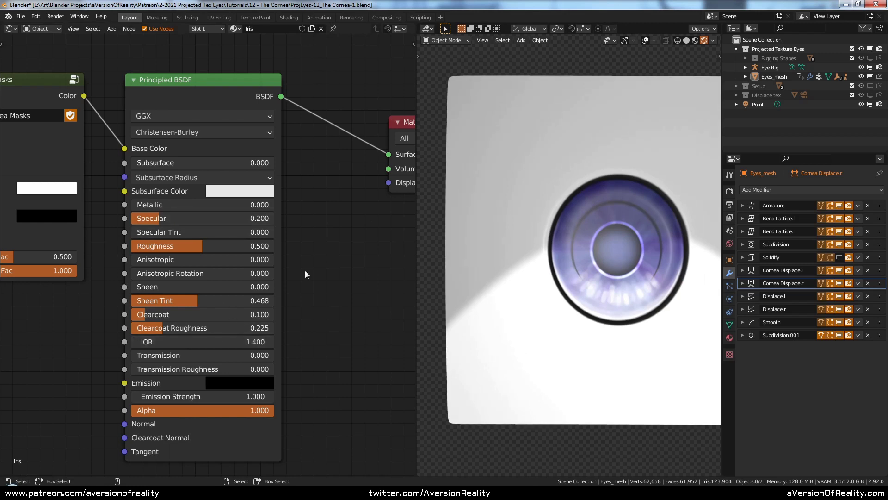
pyautogui.hotkey('ctrl', 's')
# In the Cornea material, lower the Glossy BSDF's Roughness to about 0.285, darken its Color to mid grey and save the file
pyautogui.click(729, 337)
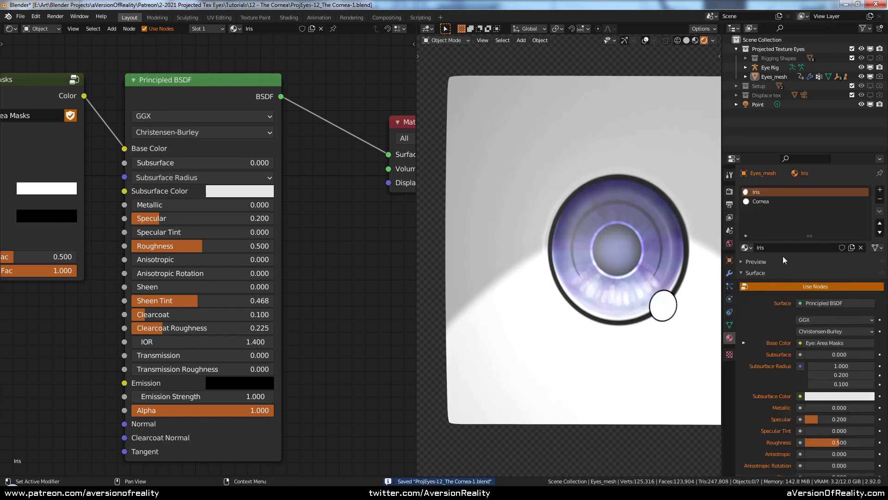
pyautogui.click(755, 201)
pyautogui.moveTo(351, 398); pyautogui.dragTo(259, 305, button='middle')
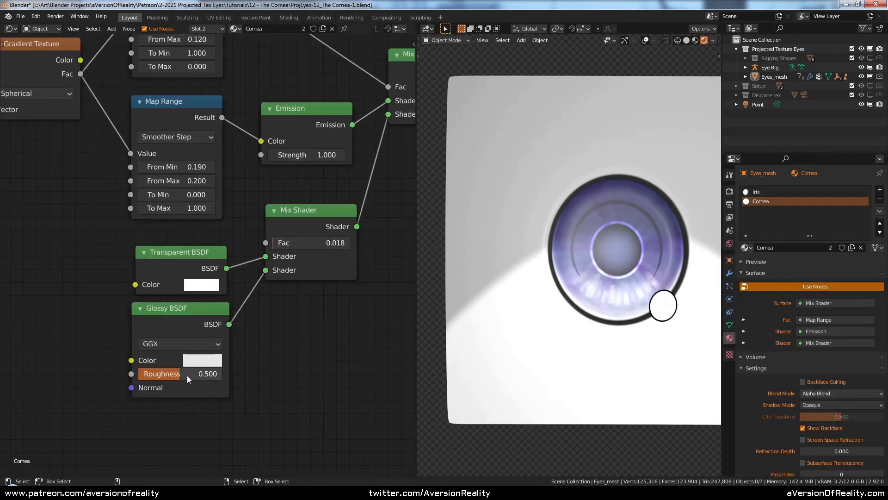
pyautogui.moveTo(180, 374); pyautogui.dragTo(162, 373)
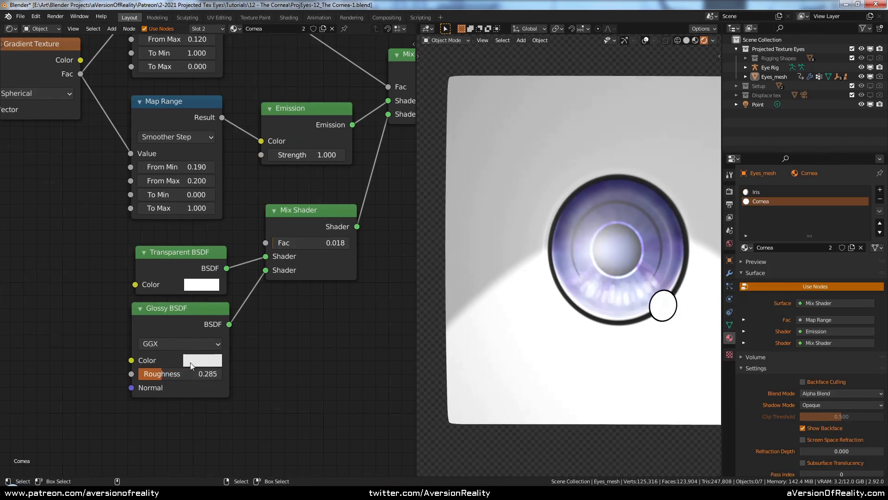
pyautogui.click(191, 361)
pyautogui.moveTo(293, 228); pyautogui.dragTo(292, 241)
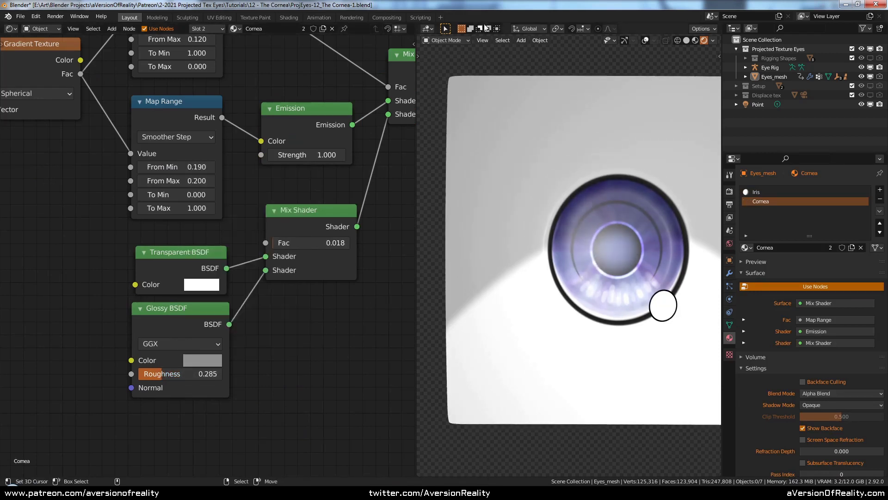
pyautogui.moveTo(601, 139); pyautogui.dragTo(620, 208, button='middle')
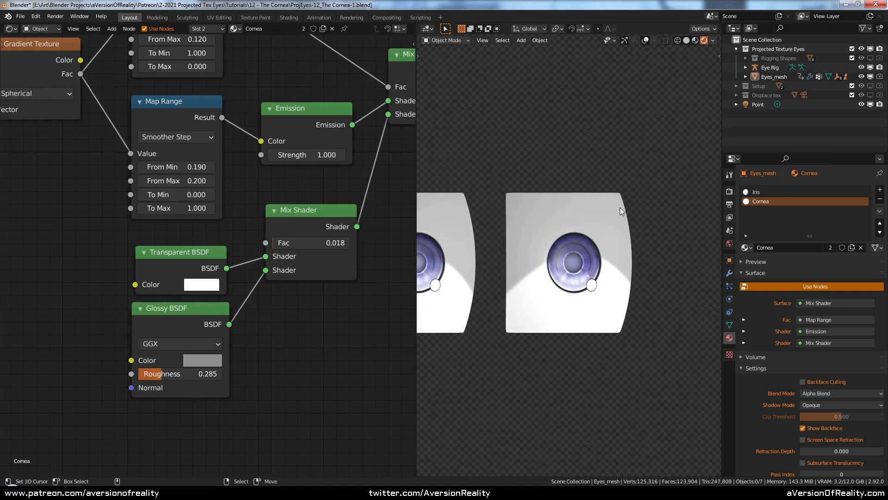
pyautogui.moveTo(363, 256)
pyautogui.mouseDown(button='middle')
pyautogui.moveTo(307, 289)
pyautogui.moveTo(268, 290)
pyautogui.mouseUp(button='middle')
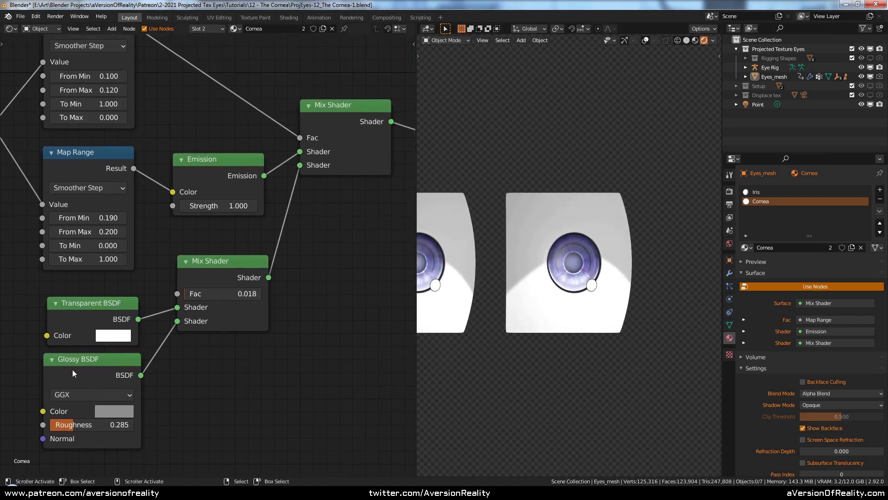
pyautogui.moveTo(596, 259); pyautogui.dragTo(651, 242, button='middle')
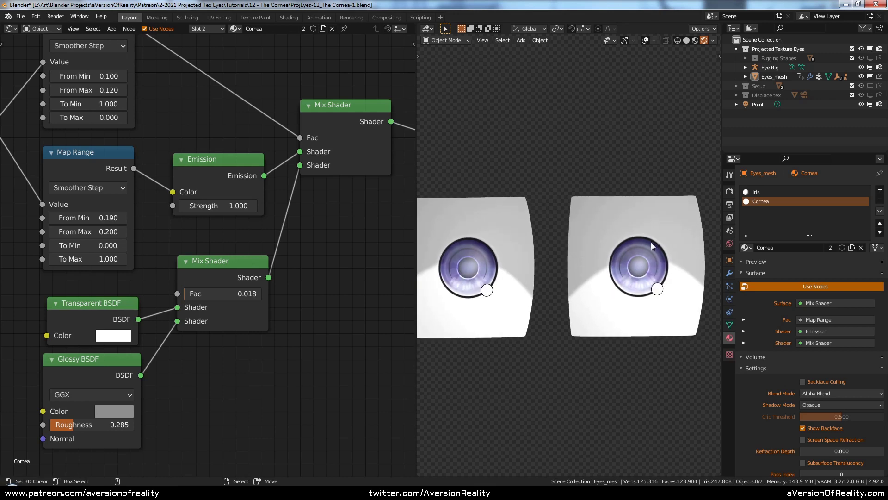
pyautogui.hotkey('ctrl', 's')
# Show the overlays in front view, put the Eye Rig in Pose Mode and try moving the catchlight-2.r bone
pyautogui.press('KP_1')
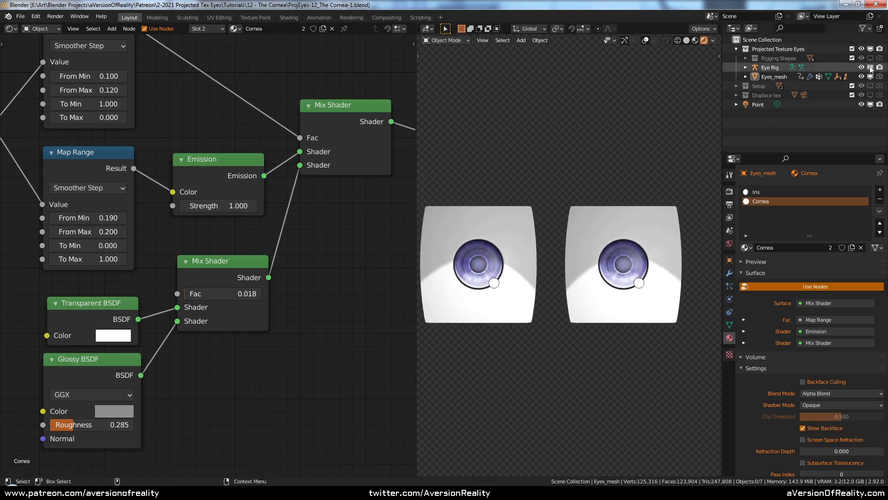
pyautogui.hotkey('alt', 'shift', 'z')
pyautogui.keyDown('shift'); pyautogui.moveTo(607, 196); pyautogui.dragTo(621, 174, button='middle'); pyautogui.keyUp('shift')
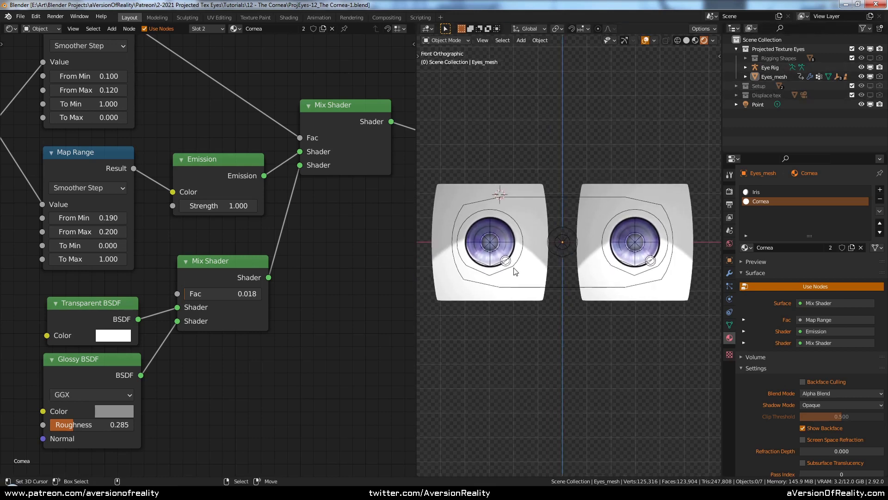
pyautogui.rightClick(512, 268)
pyautogui.scroll(2, 511, 267)
pyautogui.hotkey('ctrl', 'Tab')
pyautogui.rightClick(483, 265)
pyautogui.keyDown('shift'); pyautogui.moveTo(494, 264); pyautogui.dragTo(545, 253, button='middle'); pyautogui.keyUp('shift')
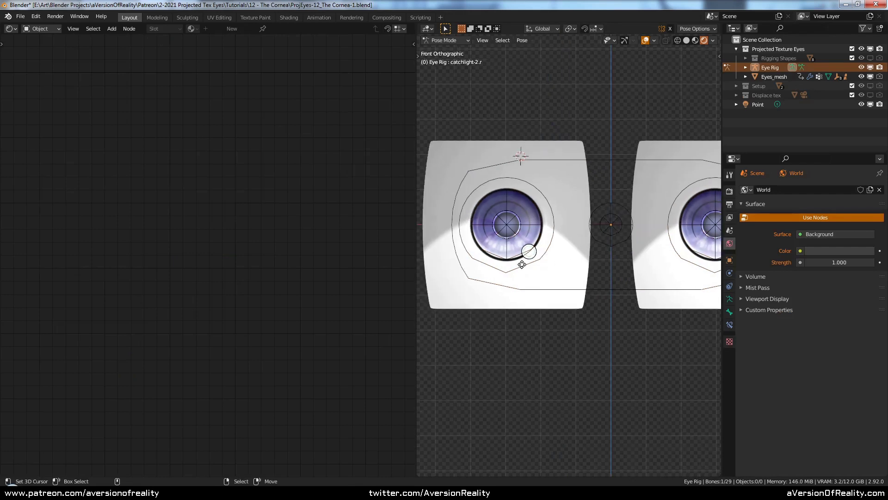
pyautogui.press('g')
pyautogui.rightClick(537, 258)
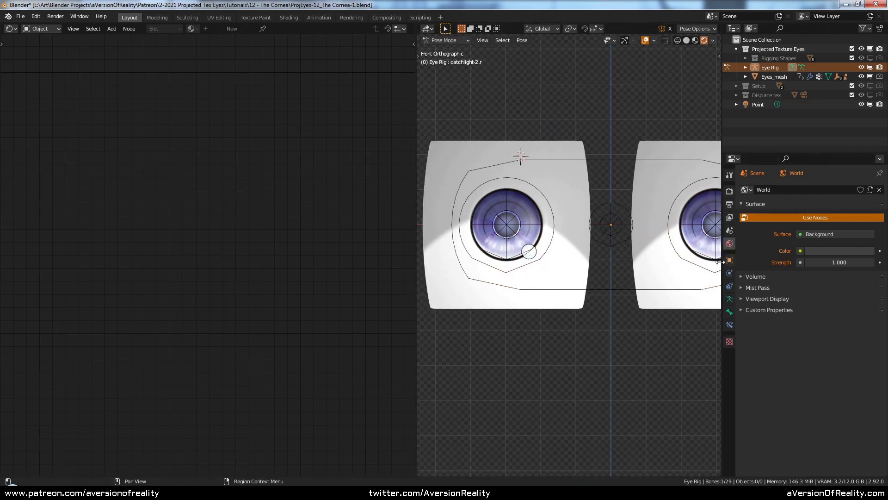
# Turn off the viewport display of Subdivision.001 on Eyes_mesh and return the Eye Rig to Pose Mode
pyautogui.hotkey('ctrl', 'Tab')
pyautogui.rightClick(555, 151)
pyautogui.click(730, 273)
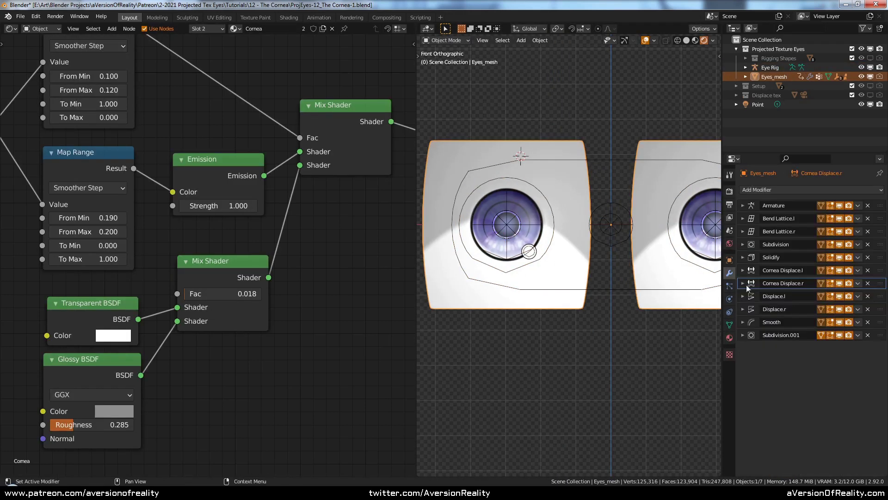
pyautogui.click(840, 336)
pyautogui.click(536, 256)
pyautogui.hotkey('ctrl', 'Tab')
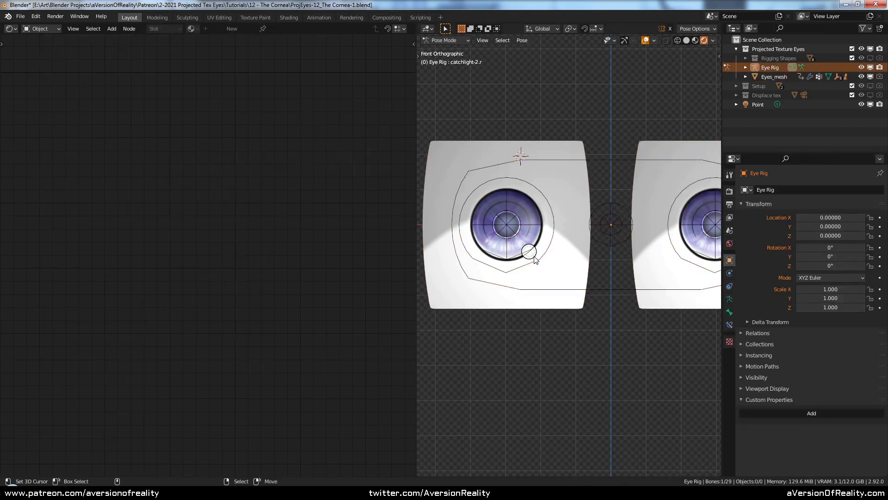
# Try moving the catchlight-2.r bone sideways off the iris
pyautogui.press('g')
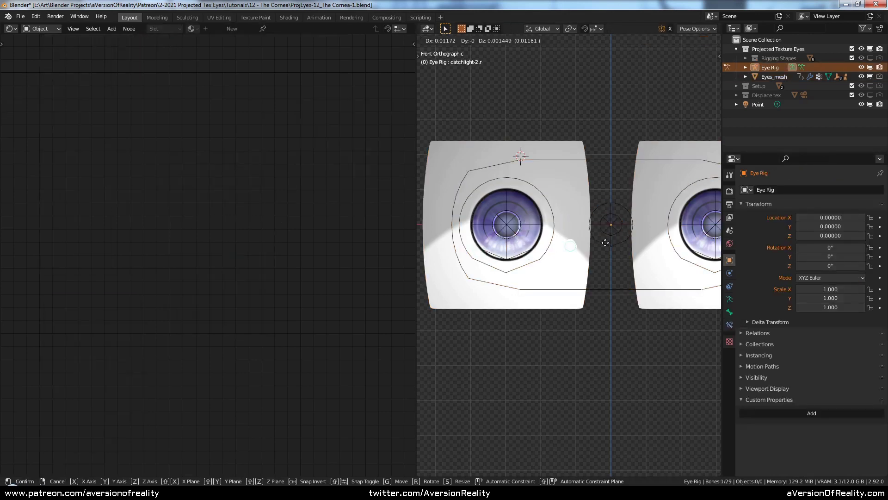
pyautogui.rightClick(575, 232)
pyautogui.keyDown('shift'); pyautogui.moveTo(633, 215); pyautogui.dragTo(601, 218, button='middle'); pyautogui.keyUp('shift')
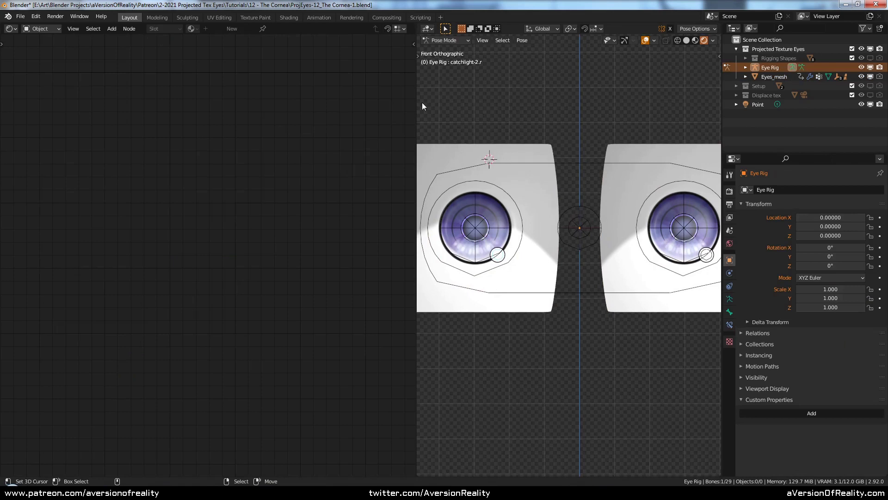
# Widen the 3D viewport and try rotating the iris_control.l bone about 34°
pyautogui.moveTo(416, 106); pyautogui.dragTo(232, 106)
pyautogui.click(586, 192)
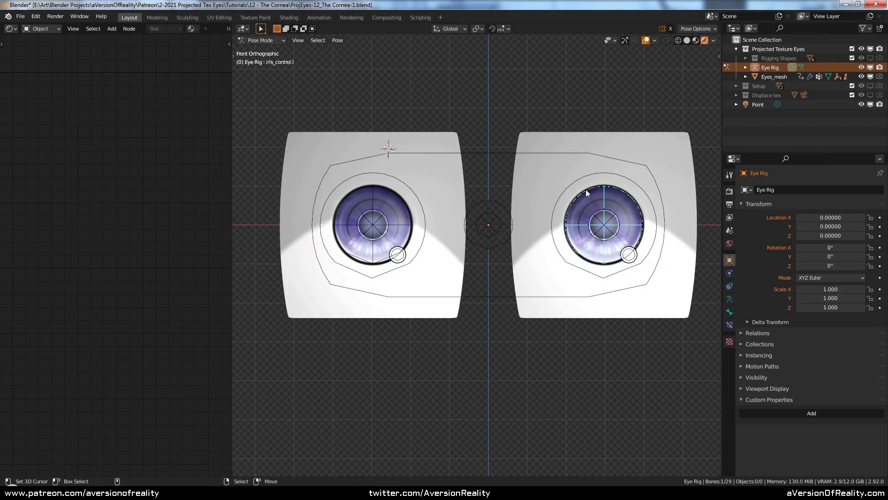
pyautogui.keyDown('shift'); pyautogui.moveTo(586, 190); pyautogui.dragTo(524, 196, button='middle'); pyautogui.keyUp('shift')
pyautogui.press('r')
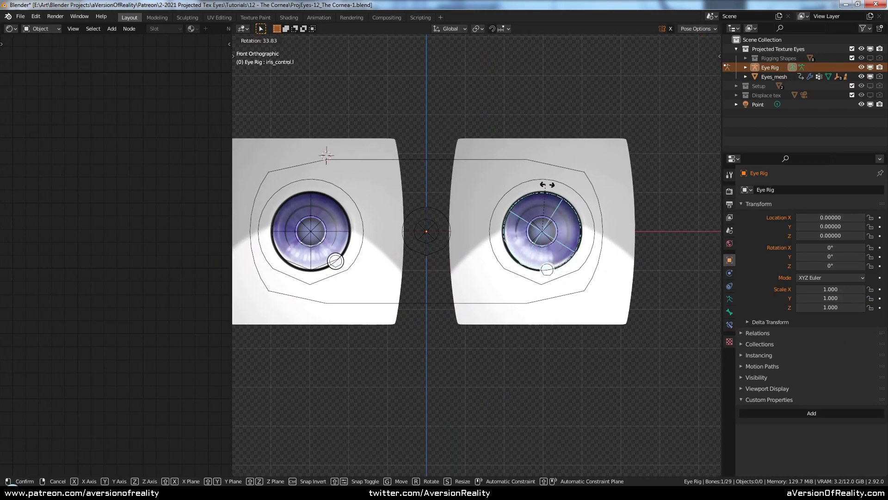
pyautogui.rightClick(548, 185)
# Try moving the eye_control.l bone away from the eyes, finishing with a shift along the X axis
pyautogui.click(547, 180)
pyautogui.press('g')
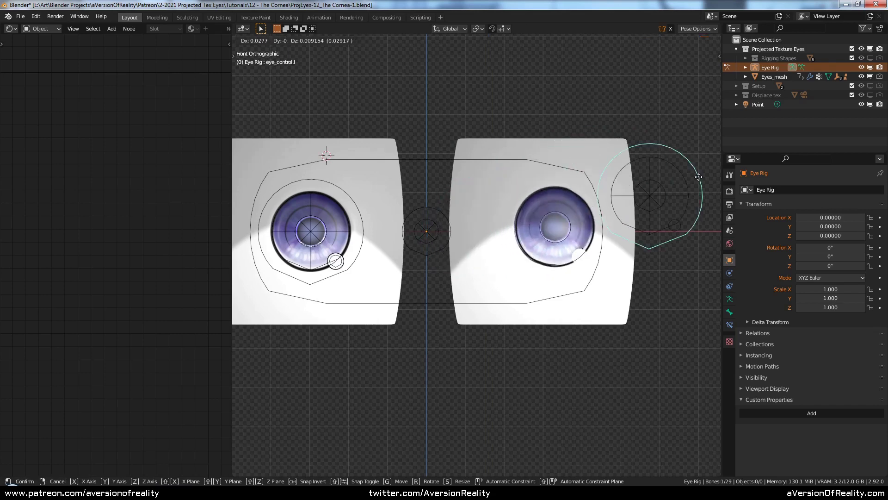
pyautogui.click(698, 177)
pyautogui.keyDown('shift'); pyautogui.moveTo(699, 177); pyautogui.dragTo(530, 265, button='middle'); pyautogui.keyUp('shift')
pyautogui.press('g')
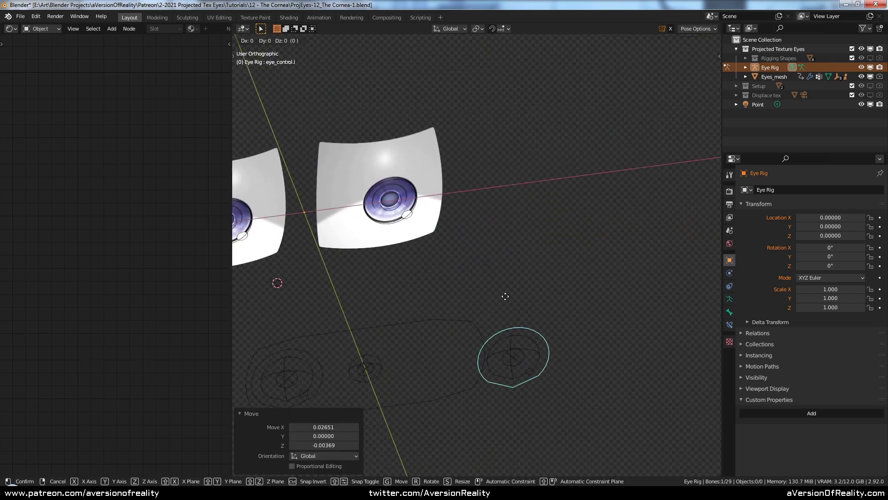
pyautogui.press('x')
pyautogui.click(612, 274)
pyautogui.moveTo(623, 274); pyautogui.dragTo(605, 263, button='middle')
# Try sliding the catchlight-1.l bone sideways along X and moving it about 0.0047 up along Z
pyautogui.rightClick(596, 344)
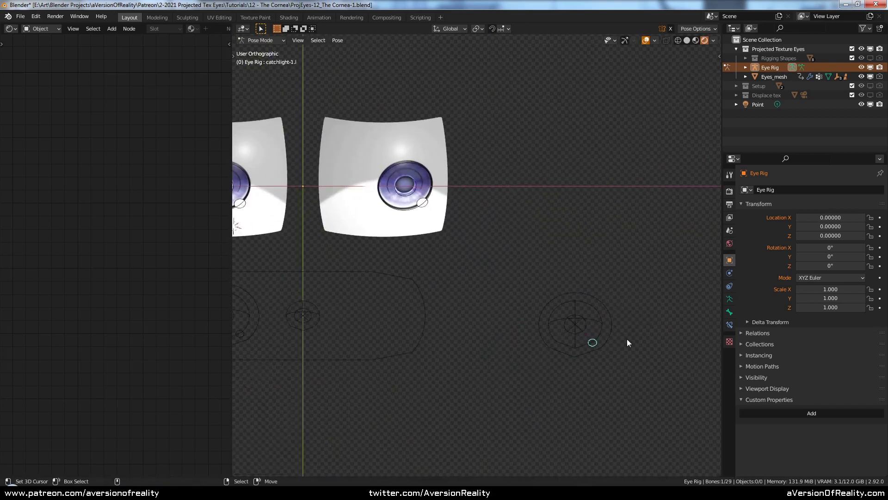
pyautogui.press('g')
pyautogui.press('x')
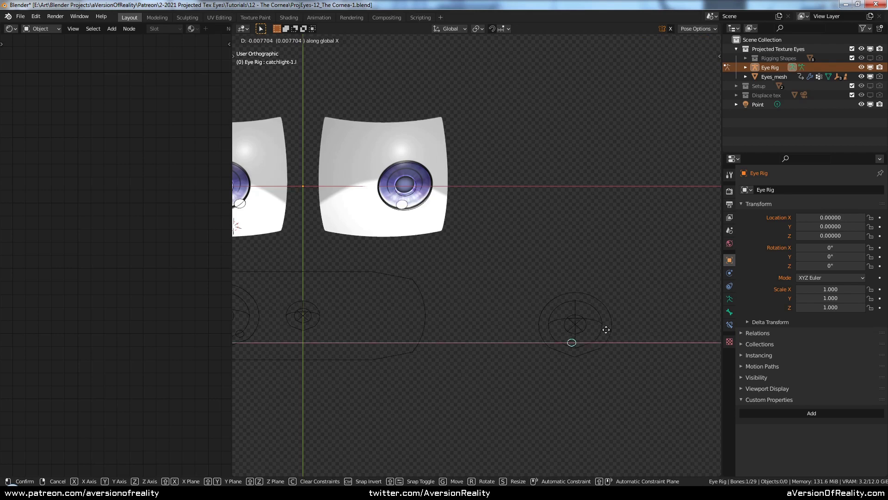
pyautogui.click(561, 326)
pyautogui.scroll(-3, 584, 273)
pyautogui.moveTo(650, 242); pyautogui.dragTo(620, 229, button='middle')
pyautogui.press('g')
pyautogui.press('z')
pyautogui.click(581, 236)
pyautogui.moveTo(554, 201); pyautogui.dragTo(671, 279, button='middle')
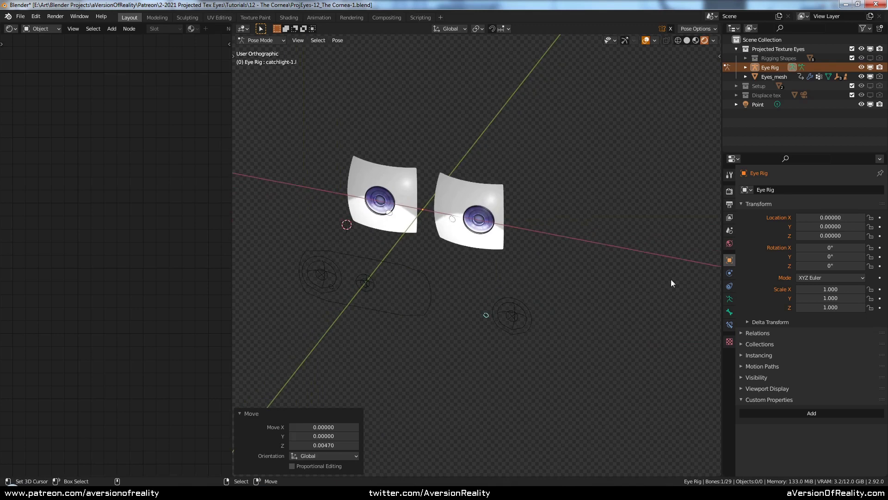
# Show the second bone layer of the Eye Rig armature as well and deselect all bones
pyautogui.click(730, 299)
pyautogui.keyDown('shift'); pyautogui.click(752, 238); pyautogui.keyUp('shift')
pyautogui.hotkey('alt', 'a')
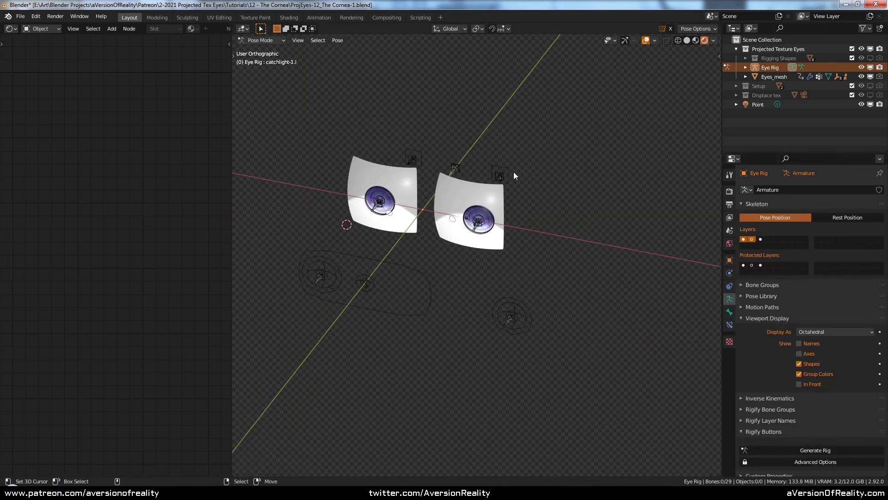
# Try rotating the eye.l bone about 17.2° around the global Z axis
pyautogui.rightClick(509, 171)
pyautogui.hotkey('ctrl', 'Tab')
pyautogui.hotkey('ctrl', 'Tab')
pyautogui.press('r')
pyautogui.press('z')
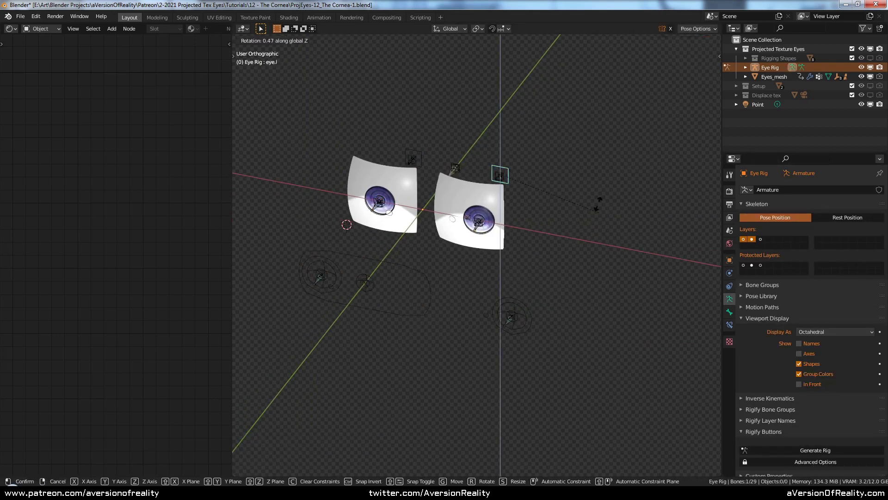
pyautogui.click(591, 177)
# Try moving the eye.l bone outward, away from the other eye, in two moves
pyautogui.moveTo(636, 183); pyautogui.dragTo(629, 176, button='middle')
pyautogui.press('g')
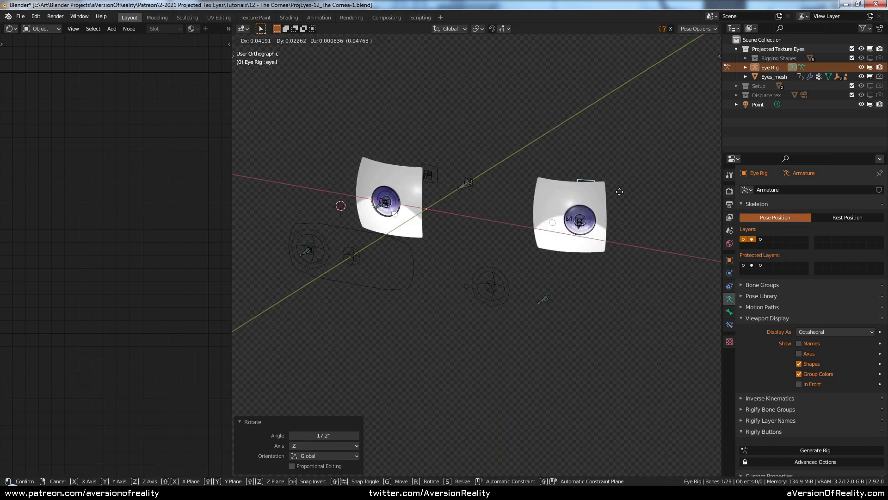
pyautogui.click(665, 197)
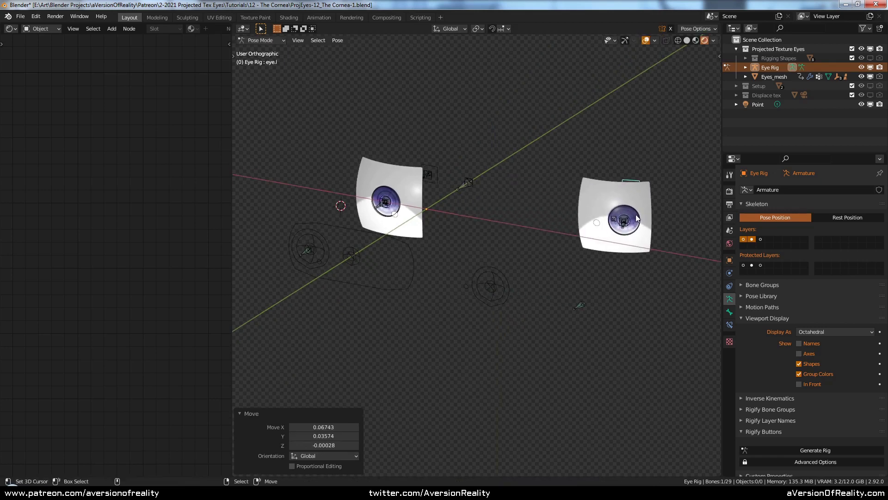
pyautogui.press('g')
pyautogui.click(674, 215)
pyautogui.moveTo(603, 230); pyautogui.dragTo(615, 235, button='middle')
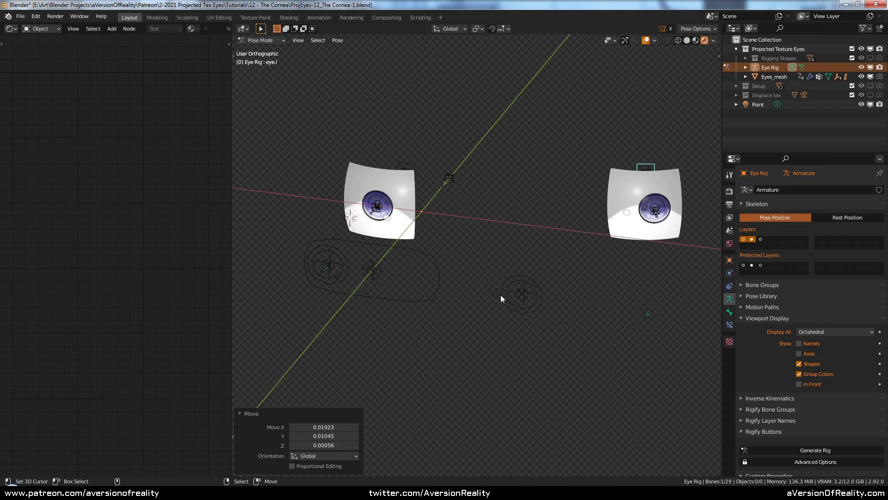
# Select all bones of the Eye Rig and clear their pose locations
pyautogui.keyDown('shift'); pyautogui.moveTo(493, 234); pyautogui.dragTo(515, 245, button='middle'); pyautogui.keyUp('shift')
pyautogui.press('a')
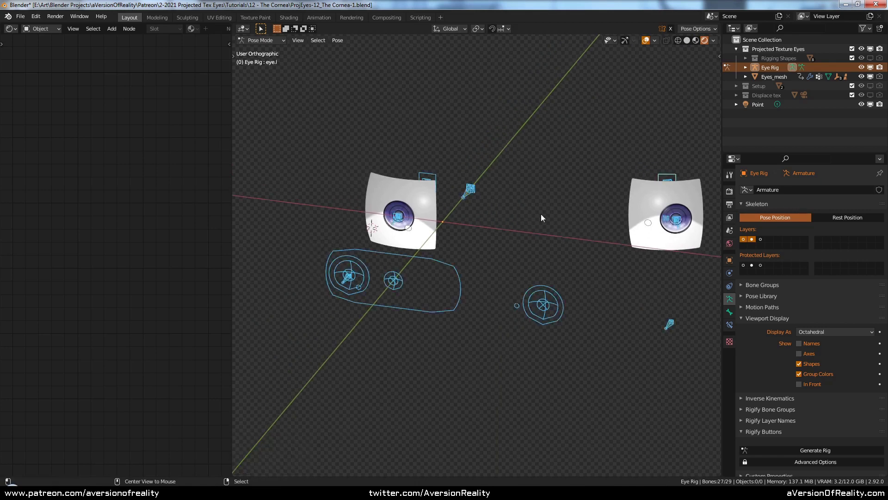
pyautogui.hotkey('alt', 'g')
pyautogui.scroll(3, 535, 214)
# Try rotating the eye_control.r bone around Z and moving it outward past the edge of the main control shape
pyautogui.click(389, 305)
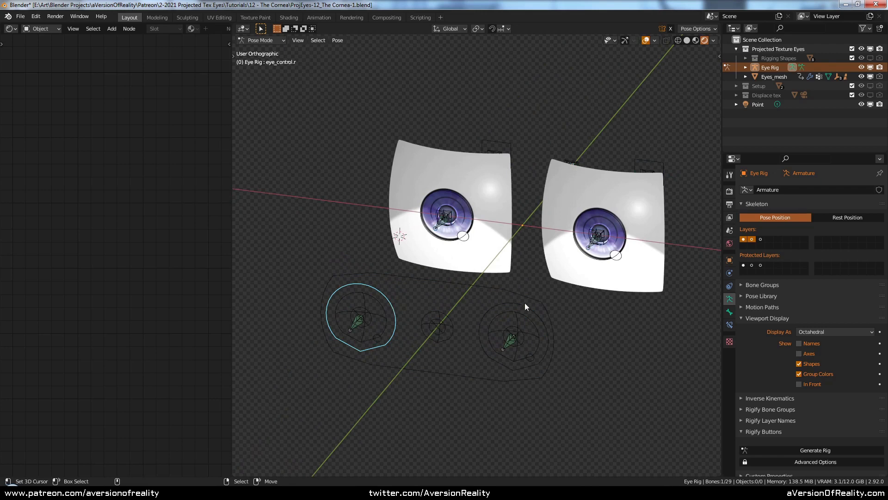
pyautogui.press('r')
pyautogui.press('z')
pyautogui.rightClick(511, 288)
pyautogui.press('g')
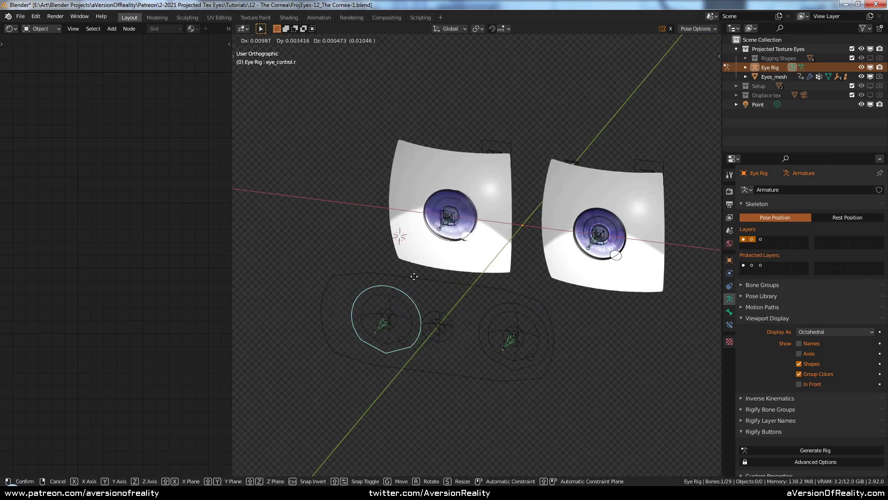
pyautogui.click(353, 270)
# Try scaling the catchlight-2.r bone to about 2.325 and moving it about 0.024 up along Z
pyautogui.rightClick(307, 321)
pyautogui.press('g')
pyautogui.click(365, 244)
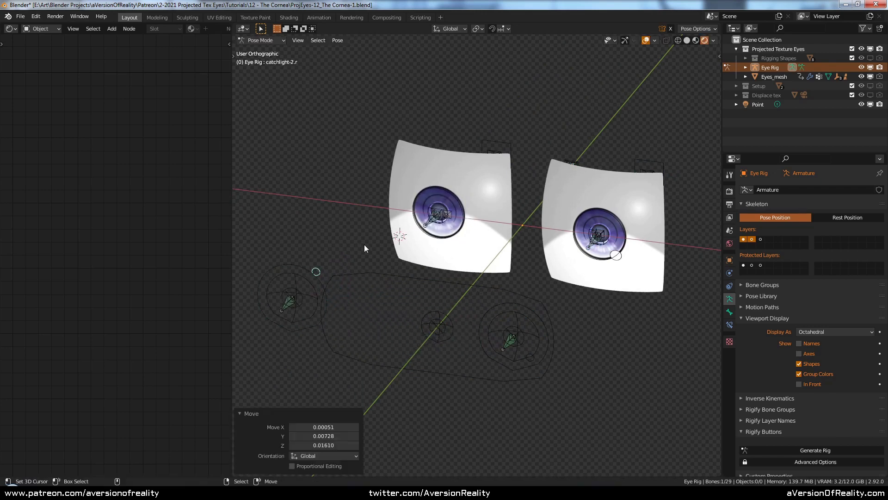
pyautogui.press('s')
pyautogui.click(397, 229)
pyautogui.press('g')
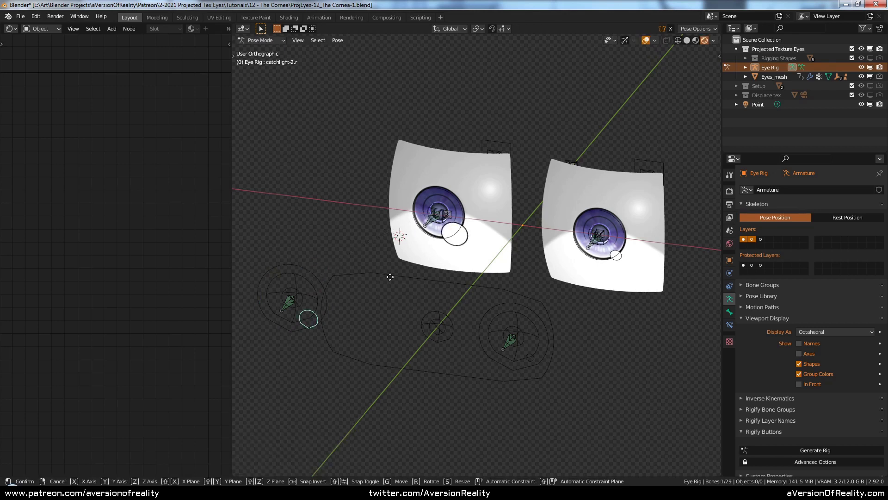
pyautogui.press('z')
pyautogui.click(402, 217)
# Show the bone's transform values and lock the Y location of catchlight-2.r
pyautogui.press('n')
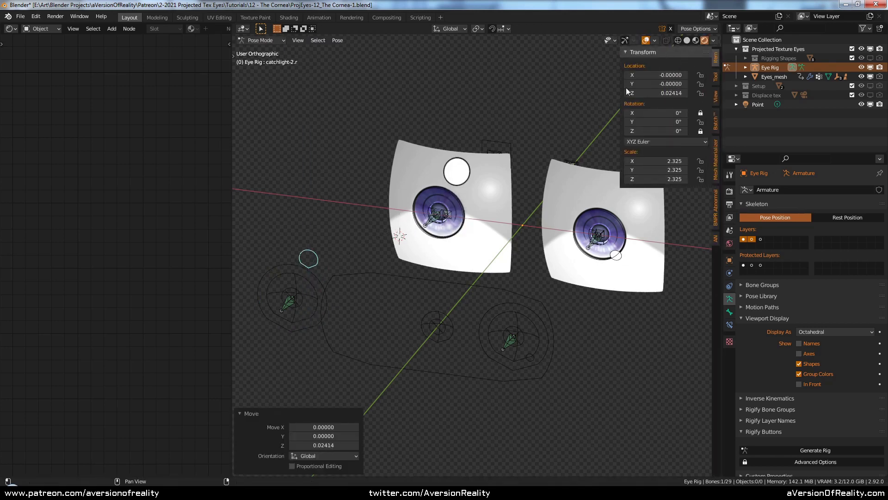
pyautogui.click(701, 84)
# Try moving the catchlight-1.l bone forward along the global Y axis
pyautogui.click(531, 359)
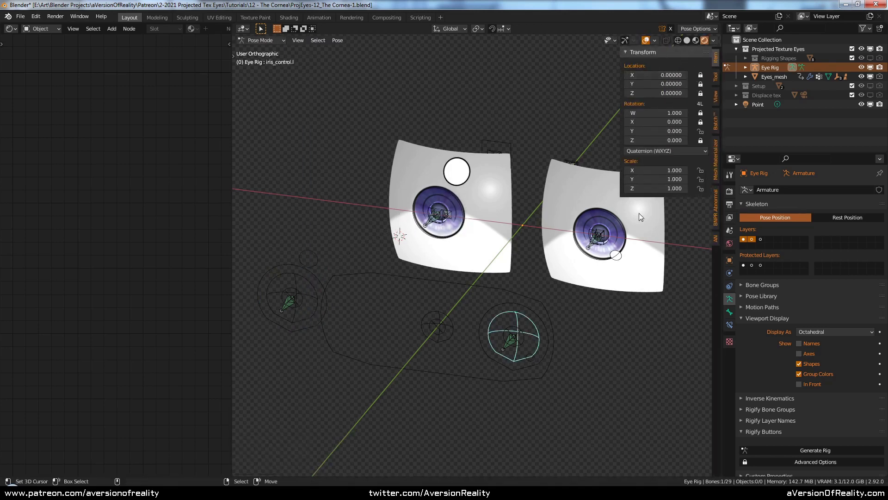
pyautogui.click(531, 357)
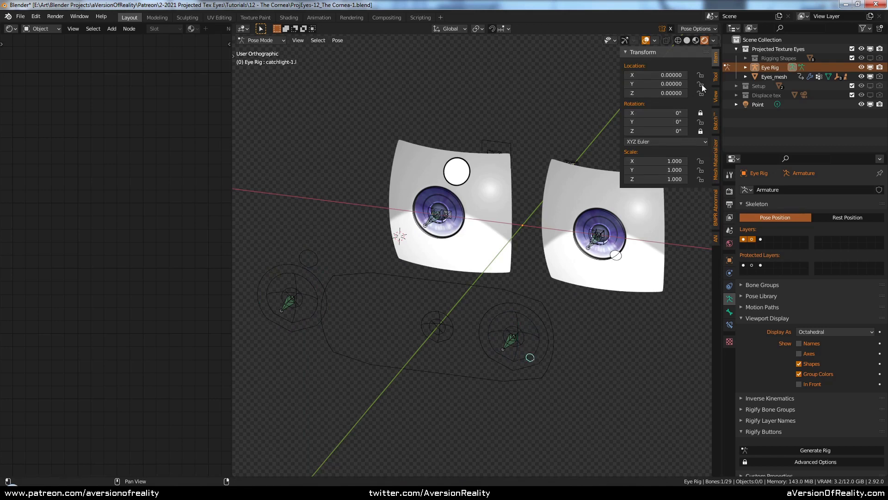
pyautogui.moveTo(561, 312); pyautogui.dragTo(542, 319, button='middle')
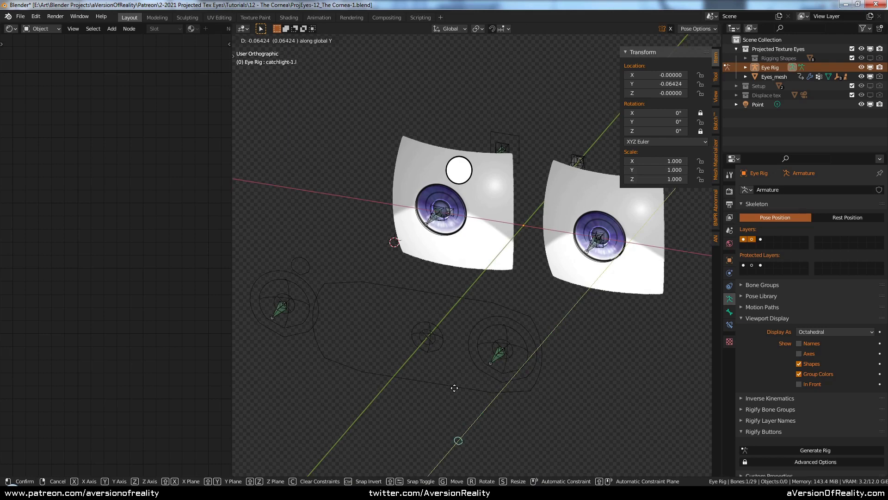
pyautogui.moveTo(554, 312); pyautogui.dragTo(547, 282, button='middle')
pyautogui.press('g')
pyautogui.press('y')
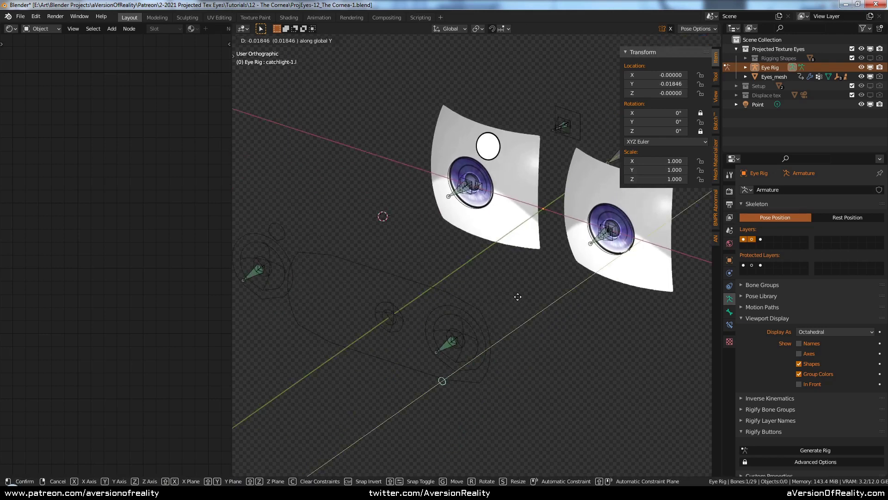
pyautogui.rightClick(588, 264)
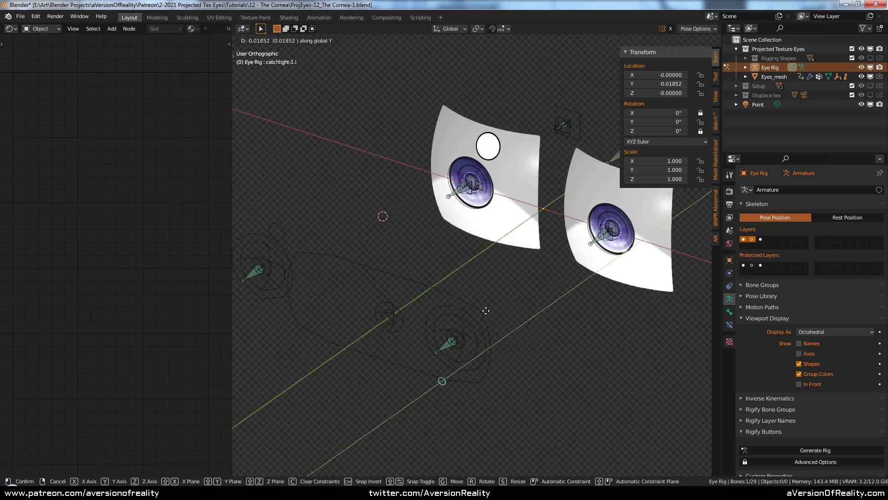
# Lock the Y location of the catchlight-1.l bone and reselect the catchlight-2.r bone
pyautogui.click(700, 84)
pyautogui.moveTo(517, 203); pyautogui.dragTo(534, 197, button='middle')
pyautogui.rightClick(318, 240)
pyautogui.moveTo(384, 240); pyautogui.dragTo(402, 235, button='middle')
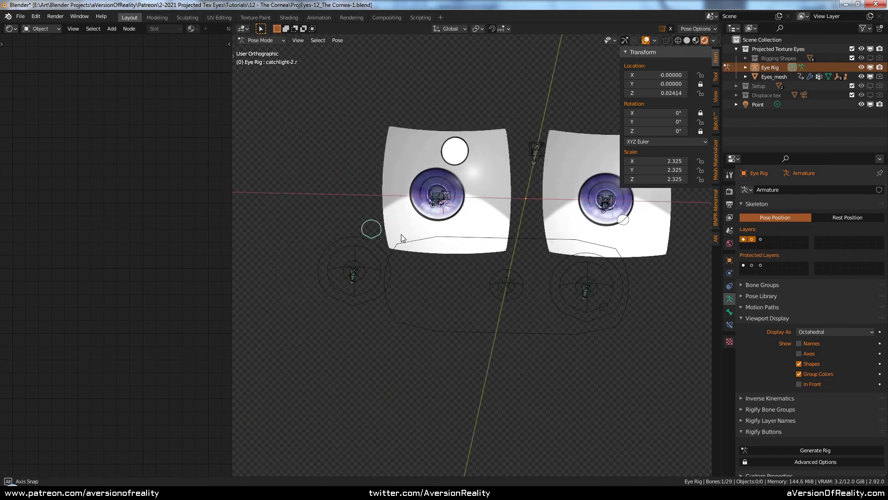
# Clear the location and scale of all bones, return to front view and save the file
pyautogui.hotkey('alt', 'a')
pyautogui.press('a')
pyautogui.hotkey('alt', 'g')
pyautogui.hotkey('alt', 's')
pyautogui.press('KP_1')
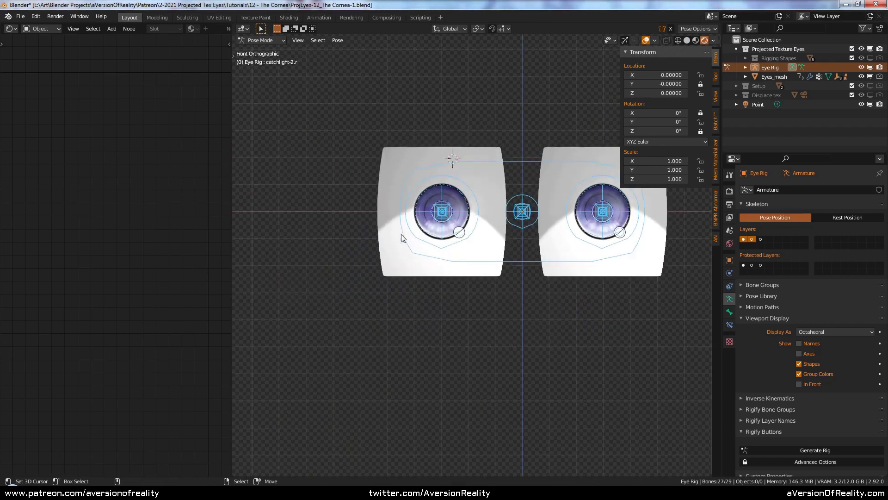
pyautogui.hotkey('ctrl', 's')
# Hide the transform sidebar, expand the 3D viewport over the node editor and check the eyes from the front with overlays toggled
pyautogui.press('n')
pyautogui.scroll(1, 448, 193)
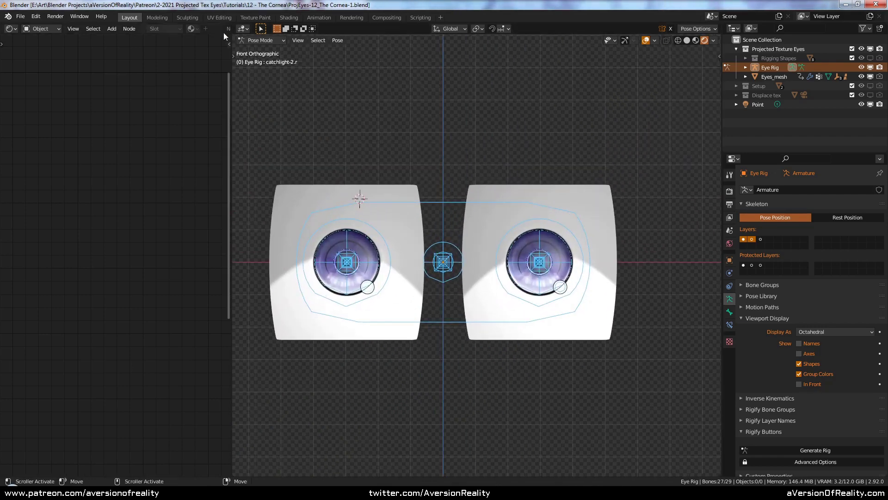
pyautogui.moveTo(228, 28); pyautogui.dragTo(139, 42)
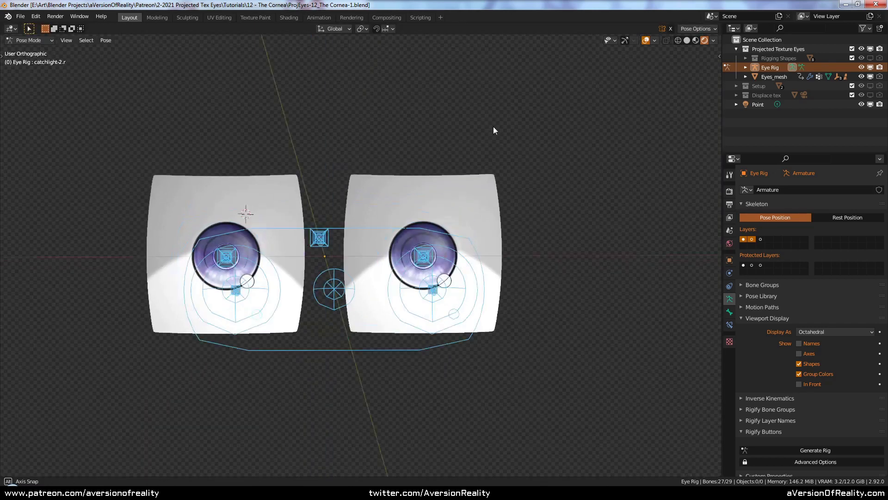
pyautogui.moveTo(494, 131); pyautogui.dragTo(623, 155, button='middle')
pyautogui.hotkey('shift', 'alt', 'z')
pyautogui.press('KP_1')
pyautogui.hotkey('shift', 'alt', 'z')
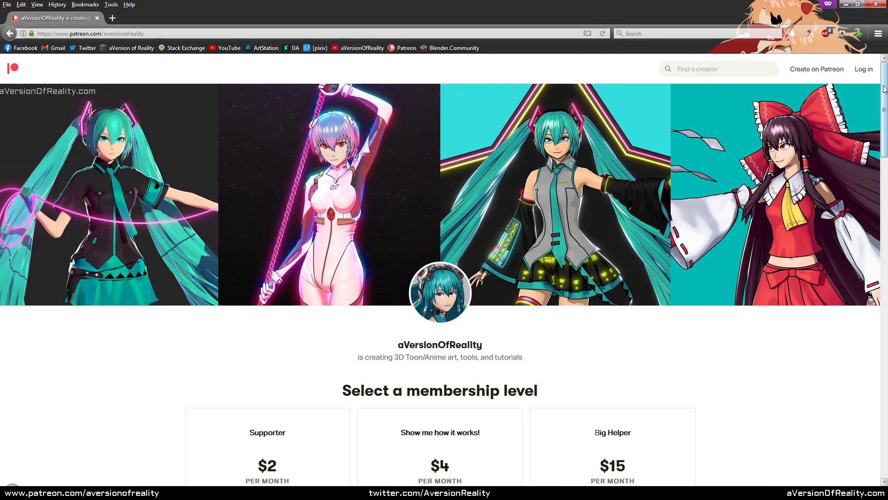
# On the aVersionOfReality Patreon page, examine the membership levels, highlighting the description of the "Show me how it works!" tier
pyautogui.scroll(-3, 881, 124)
pyautogui.scroll(-1, 880, 124)
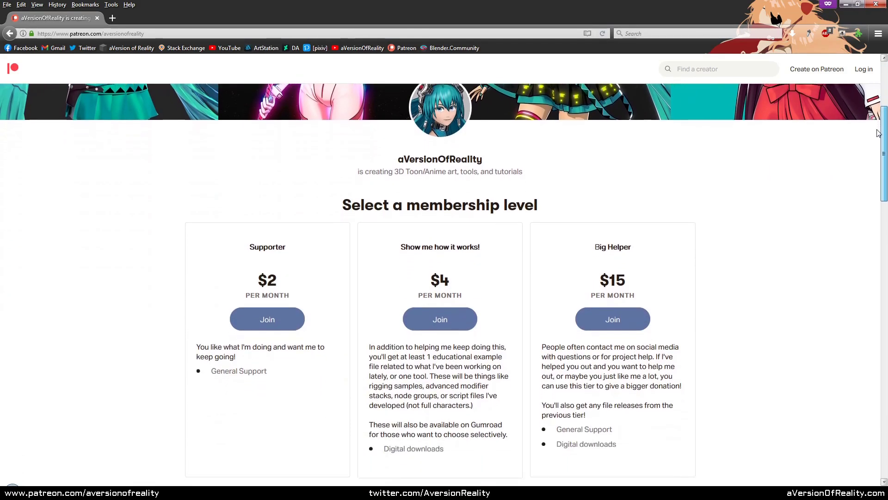
pyautogui.moveTo(363, 343); pyautogui.dragTo(516, 456)
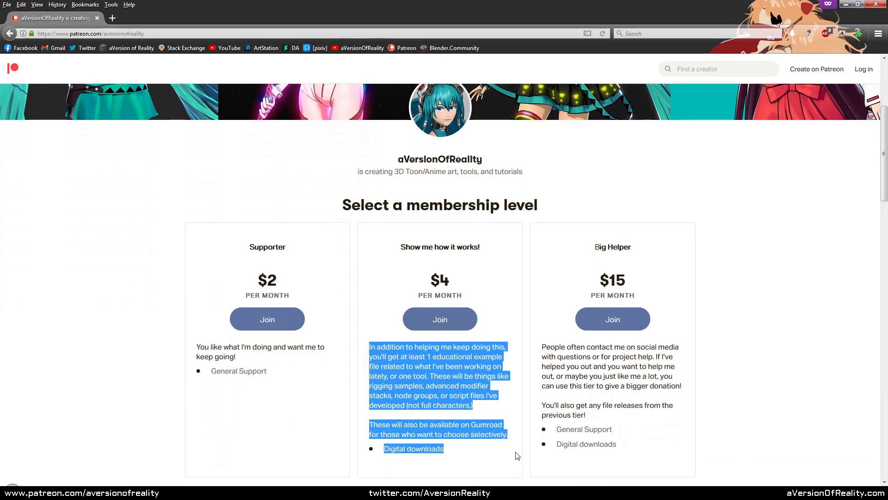
pyautogui.click(768, 364)
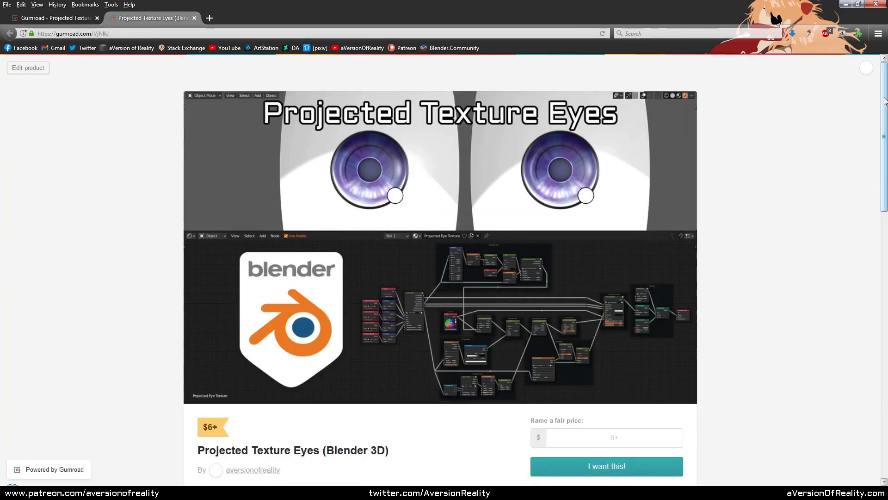
# On the Gumroad page for Projected Texture Eyes (Blender 3D), read through the product description
pyautogui.moveTo(884, 100); pyautogui.dragTo(872, 232)
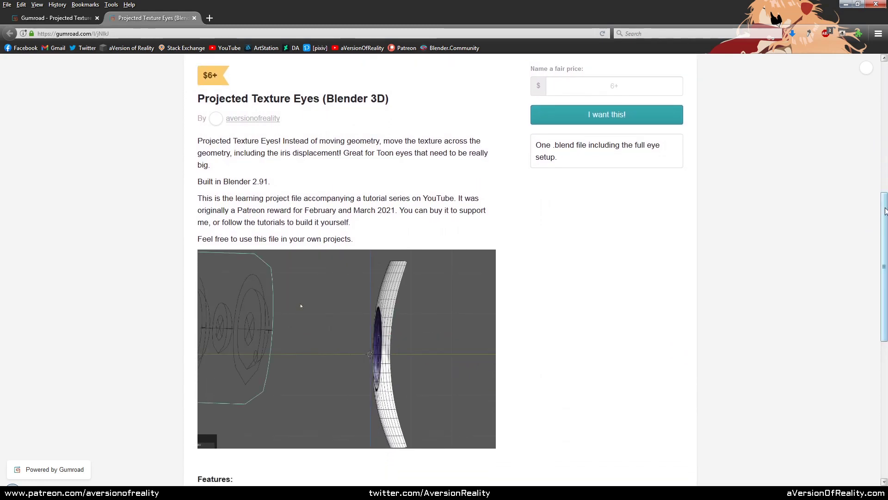
pyautogui.moveTo(885, 211); pyautogui.dragTo(885, 217)
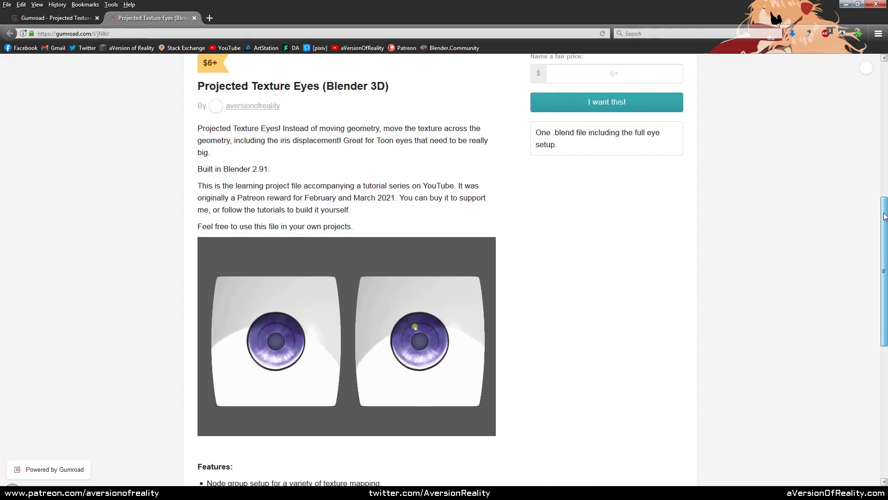